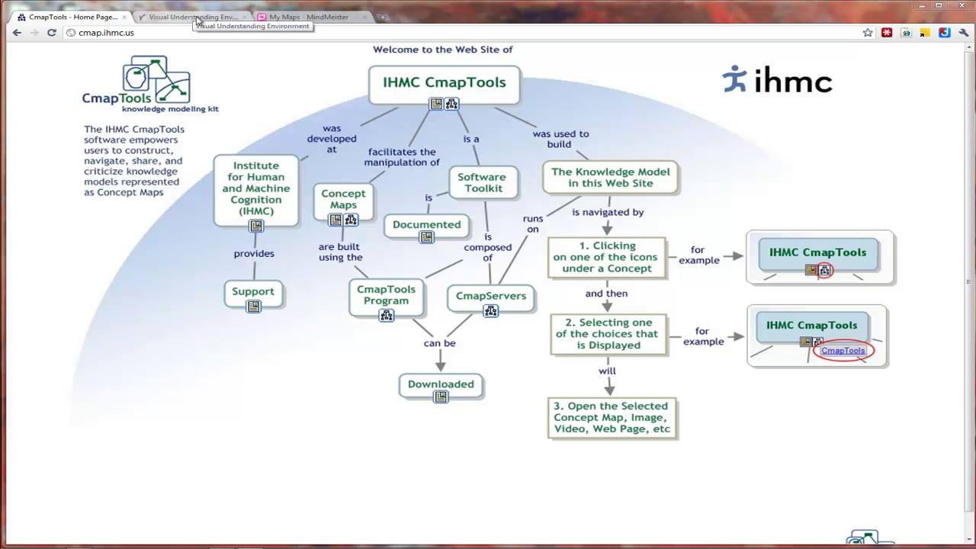
# - Look over the VUE and MindMeister website tabs, then return to the CmapTools home page tab
pyautogui.click(196, 18)
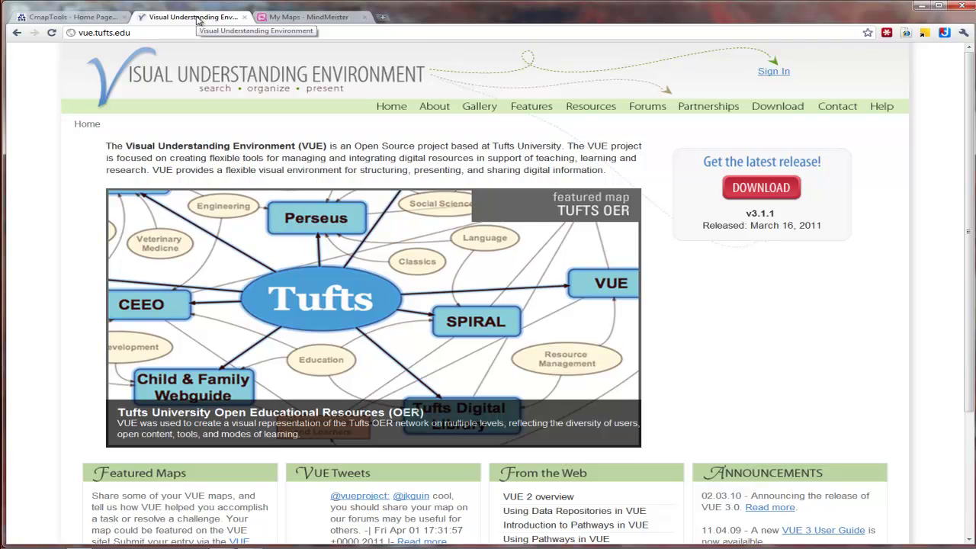
pyautogui.click(283, 19)
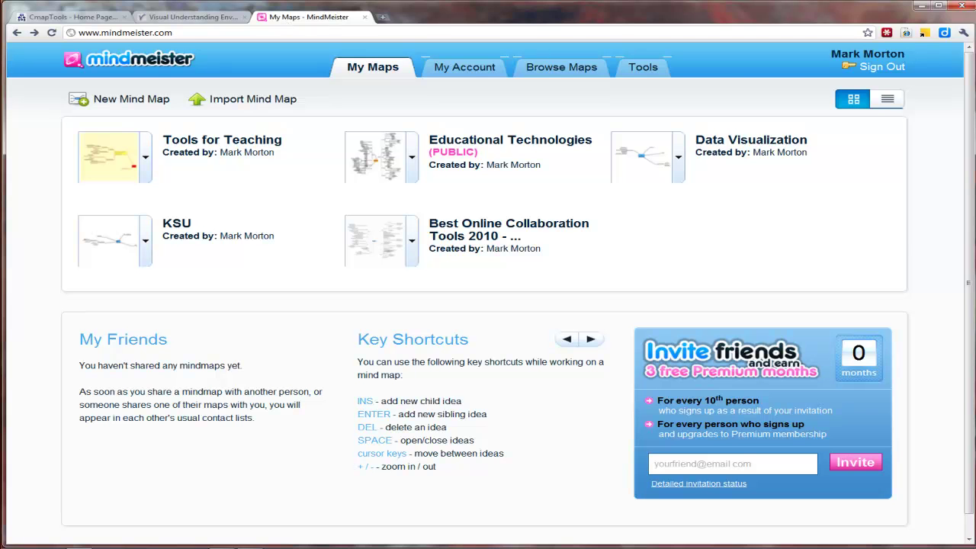
pyautogui.hotkey('ctrl', '1')
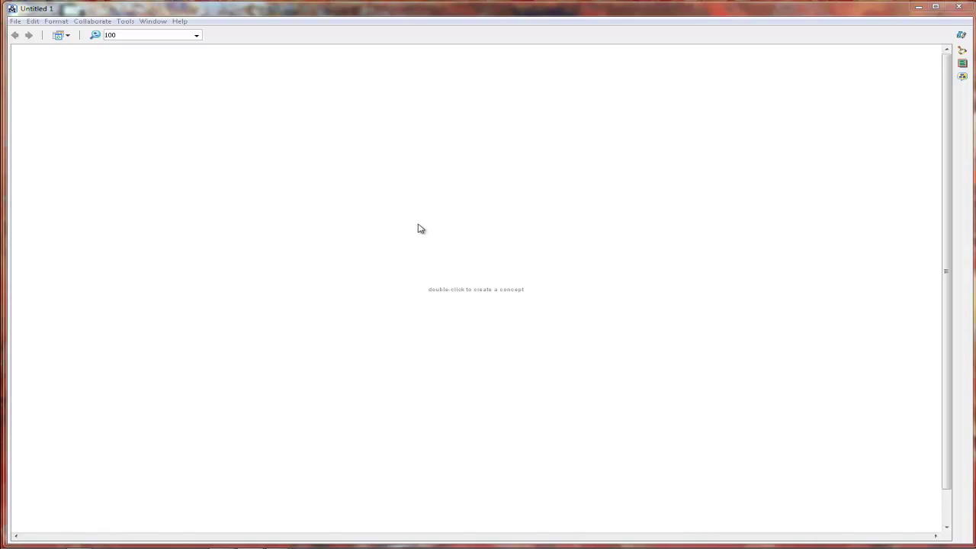
# - Create the first concept on the blank map, labelled 'Parts of Speech'
pyautogui.doubleClick(418, 229)
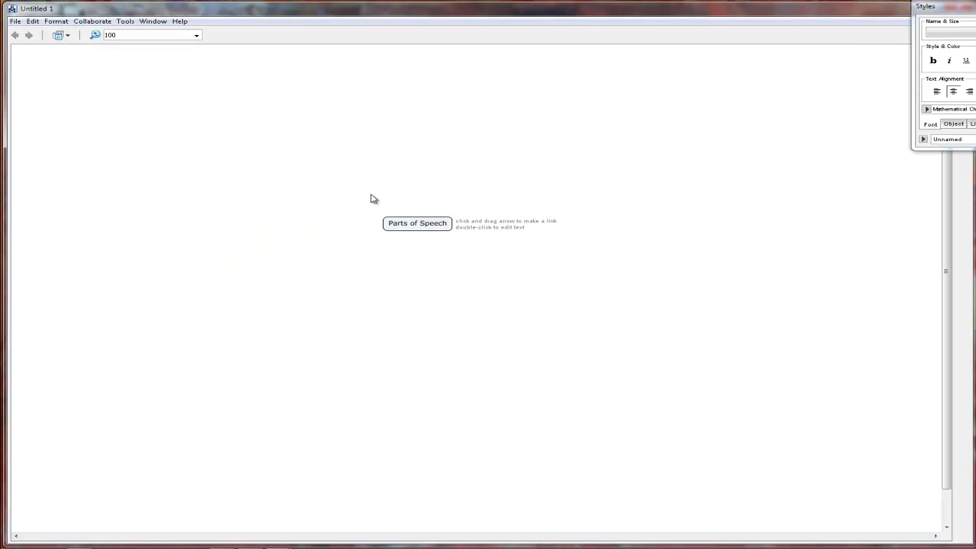
# - Set the Parts of Speech concept's font size to 24 in the Styles palette, then close the palette
pyautogui.moveTo(371, 195); pyautogui.dragTo(485, 255)
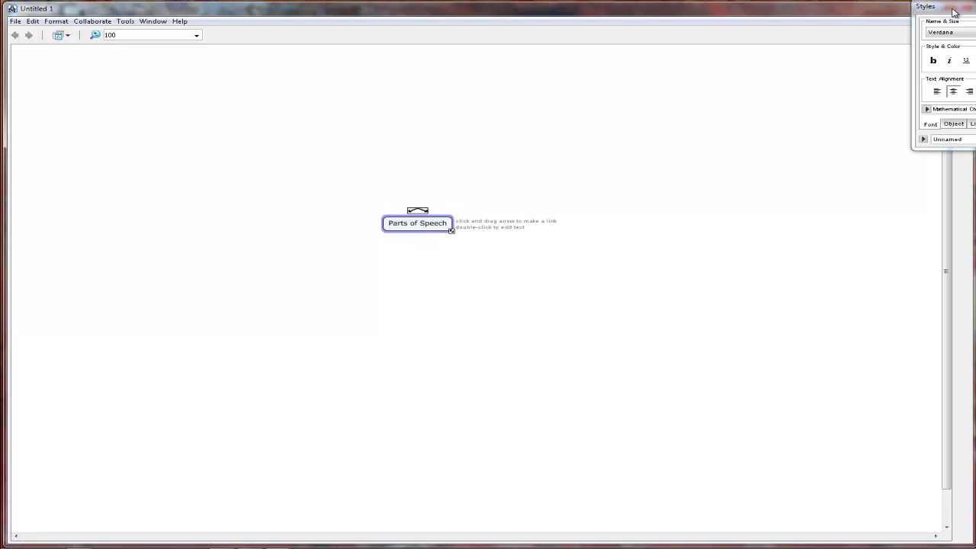
pyautogui.moveTo(956, 10); pyautogui.dragTo(862, 57)
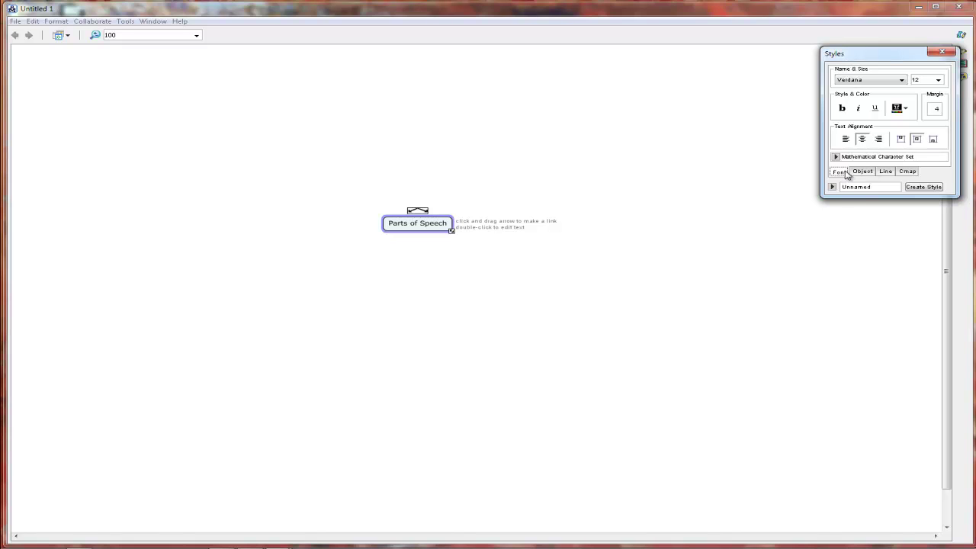
pyautogui.click(938, 81)
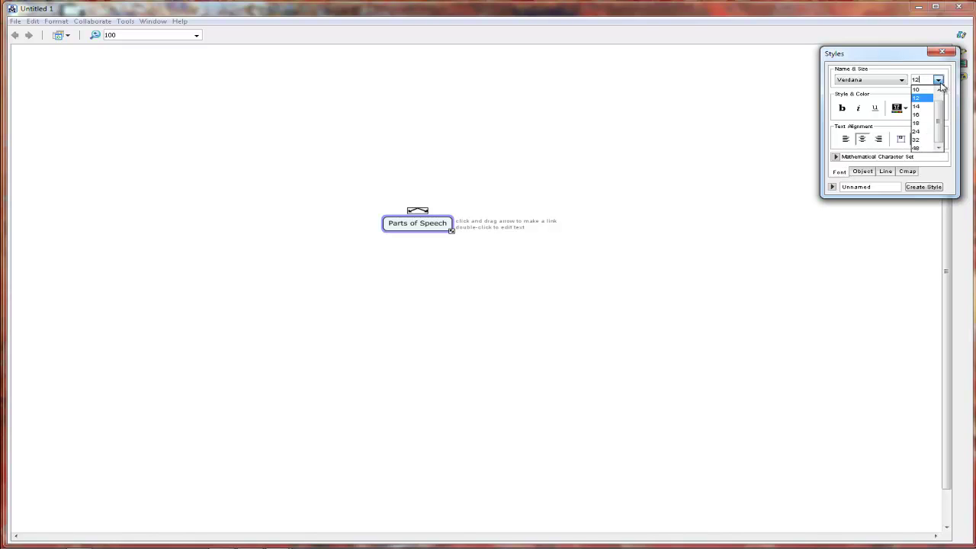
pyautogui.click(919, 131)
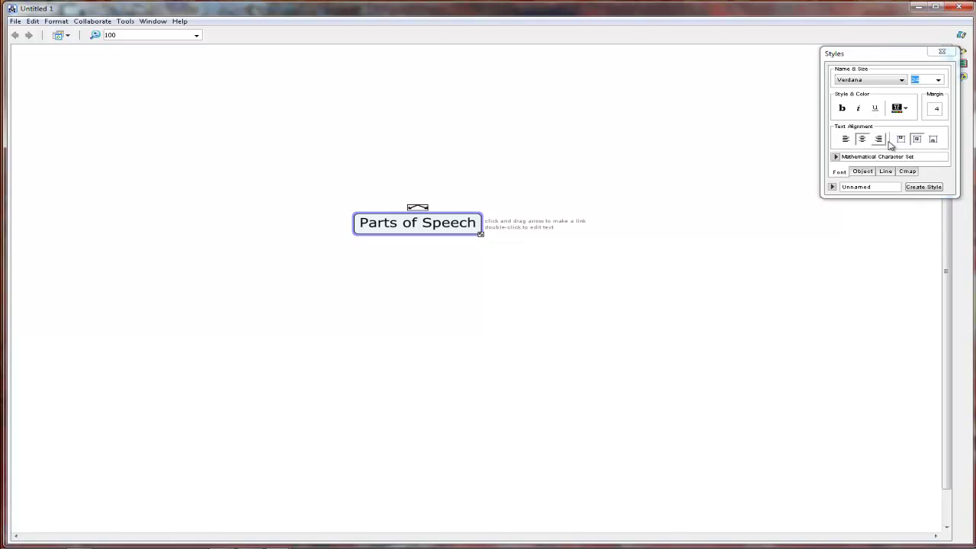
pyautogui.click(941, 51)
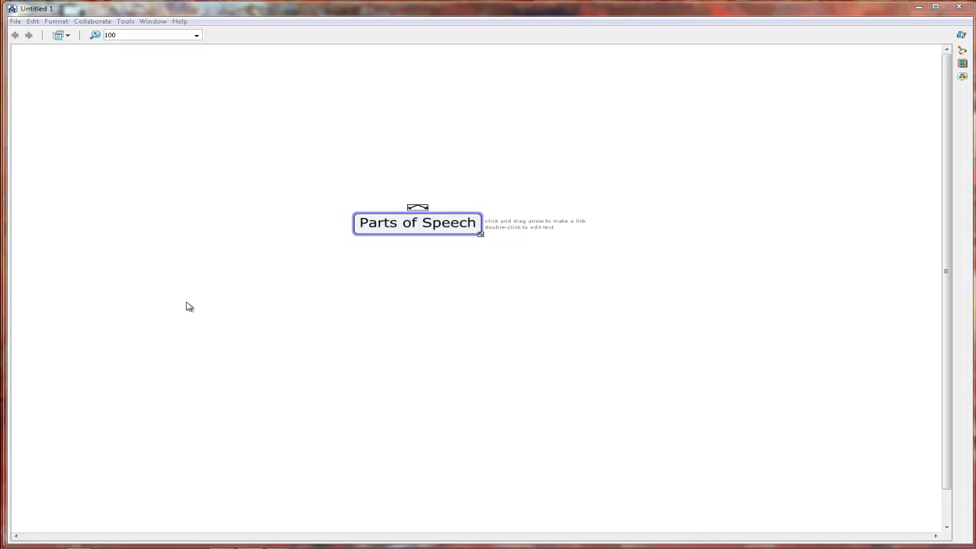
# - Add Nouns, Verbs and Conjunctions concepts in a row below Parts of Speech
pyautogui.doubleClick(187, 305)
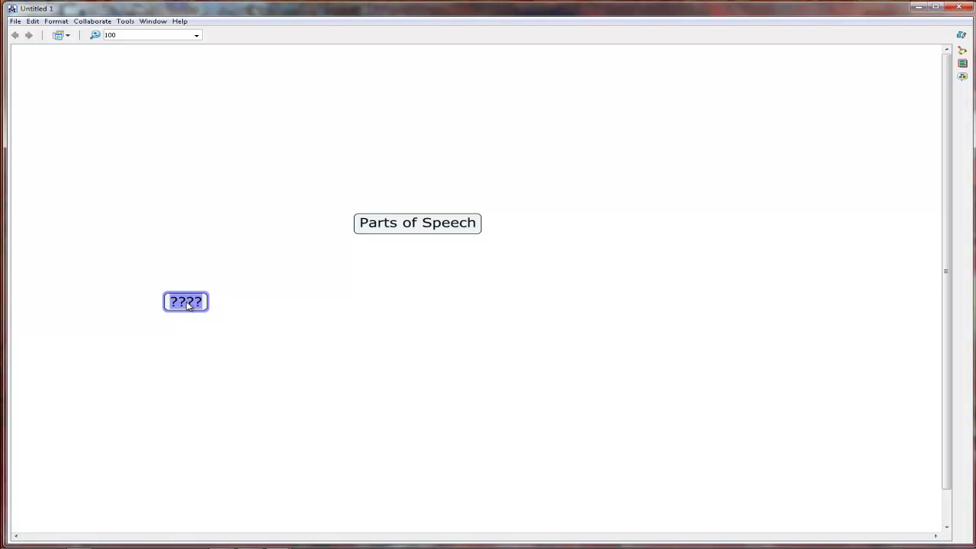
pyautogui.write('Nouns')
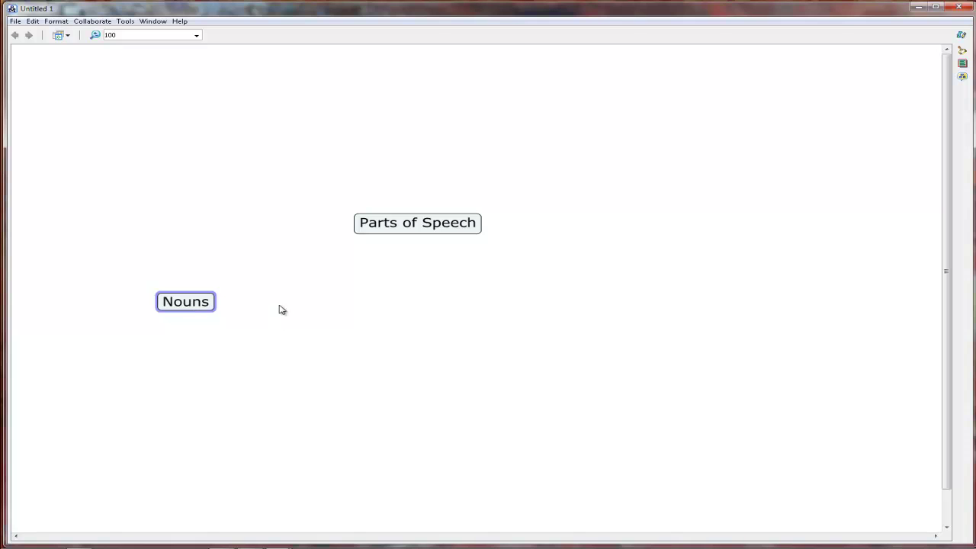
pyautogui.doubleClick(307, 303)
pyautogui.write('Verbs')
pyautogui.doubleClick(401, 299)
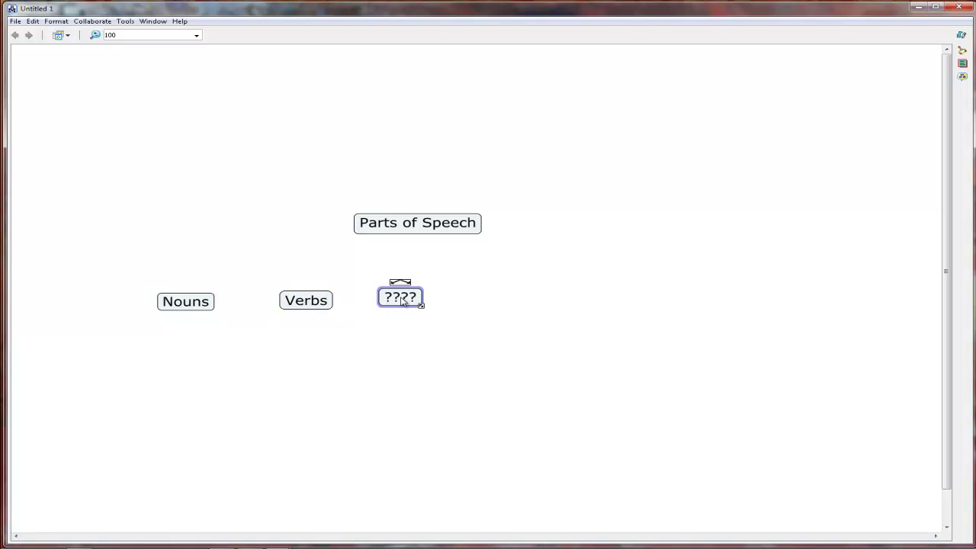
pyautogui.write('Conjunctions')
# - Add Prepositions and Adjectives concepts further right, fixing the Prepositions spelling
pyautogui.doubleClick(542, 297)
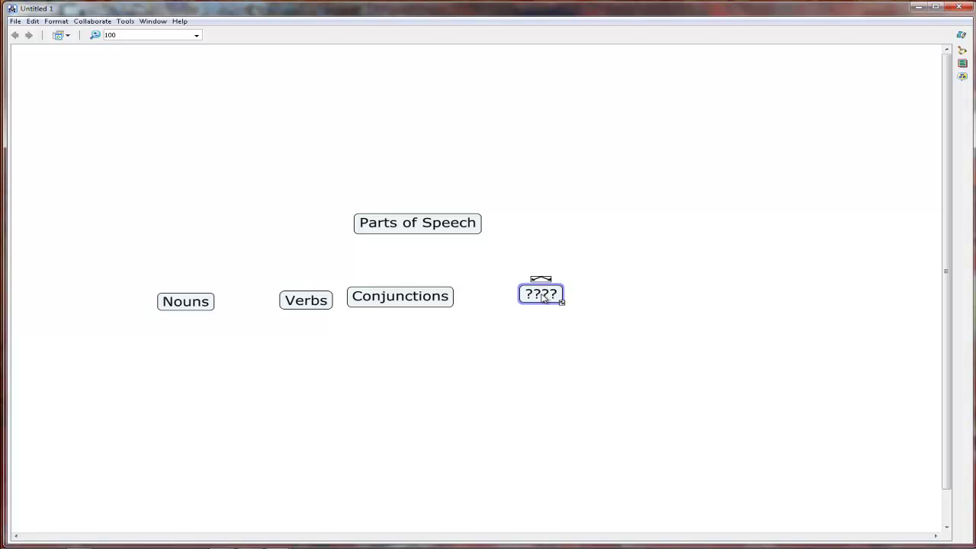
pyautogui.write('Prepostio')
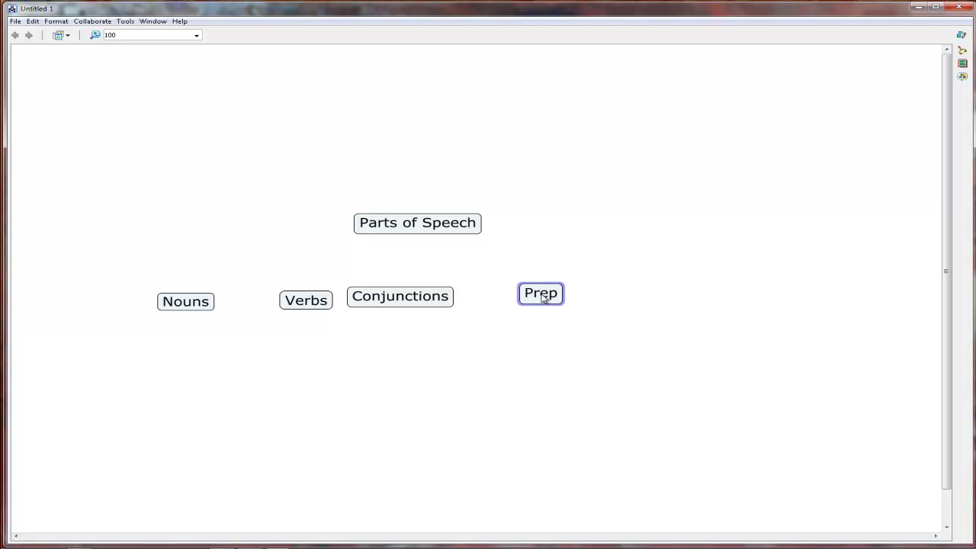
pyautogui.press('BackSpace')
pyautogui.press('BackSpace')
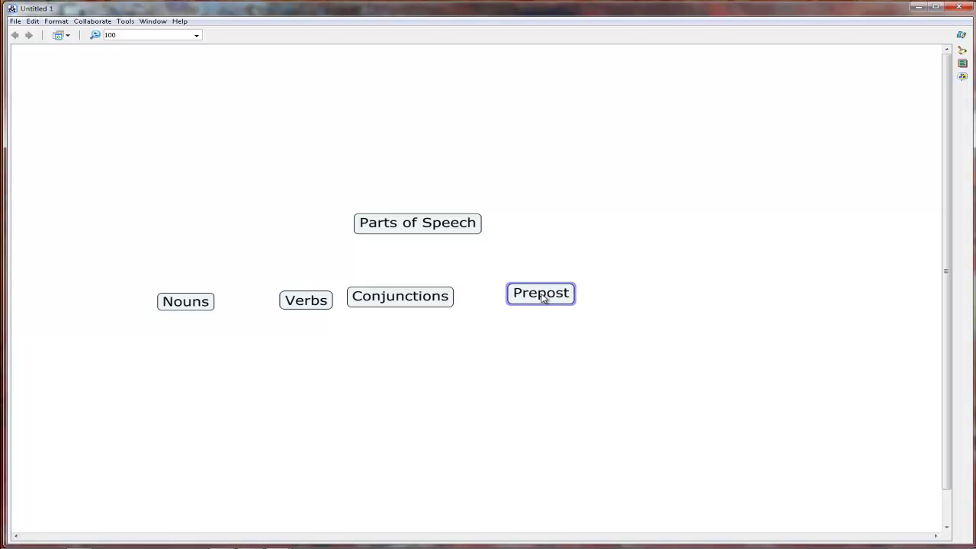
pyautogui.press('BackSpace')
pyautogui.write('itions')
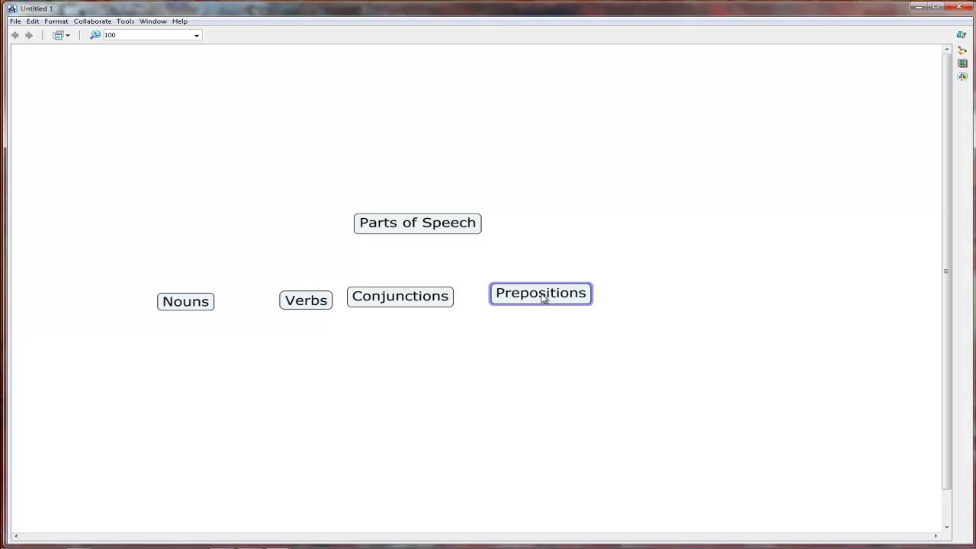
pyautogui.click(737, 299)
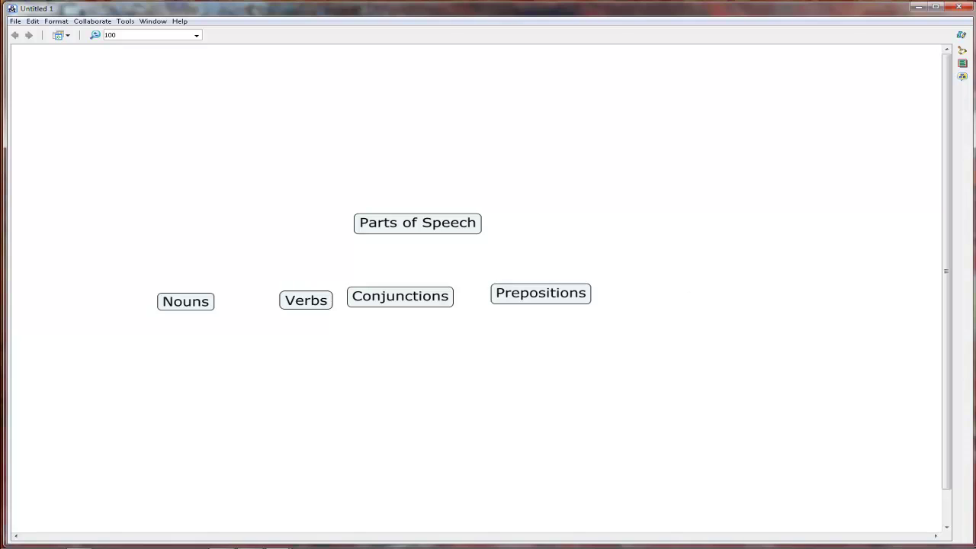
pyautogui.doubleClick(670, 305)
pyautogui.write('Adjectives')
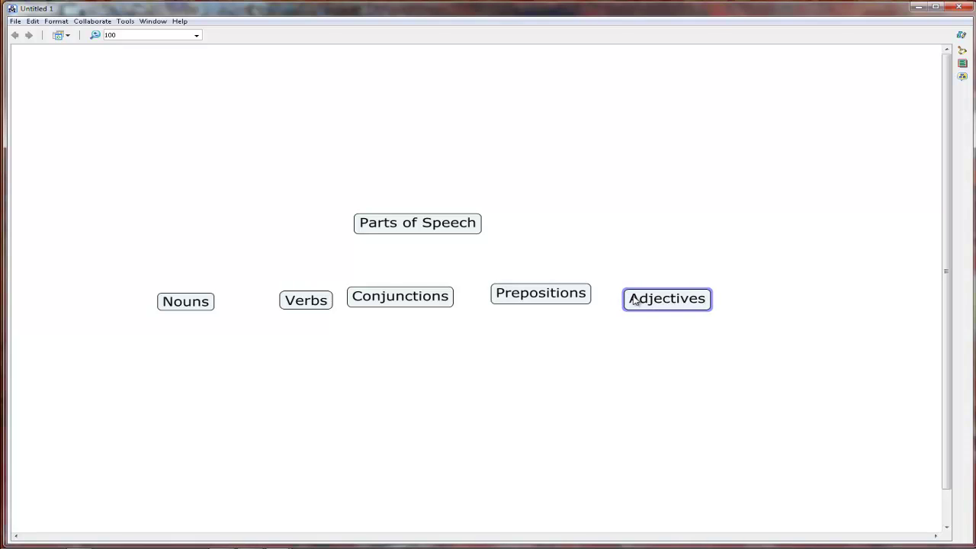
pyautogui.click(424, 231)
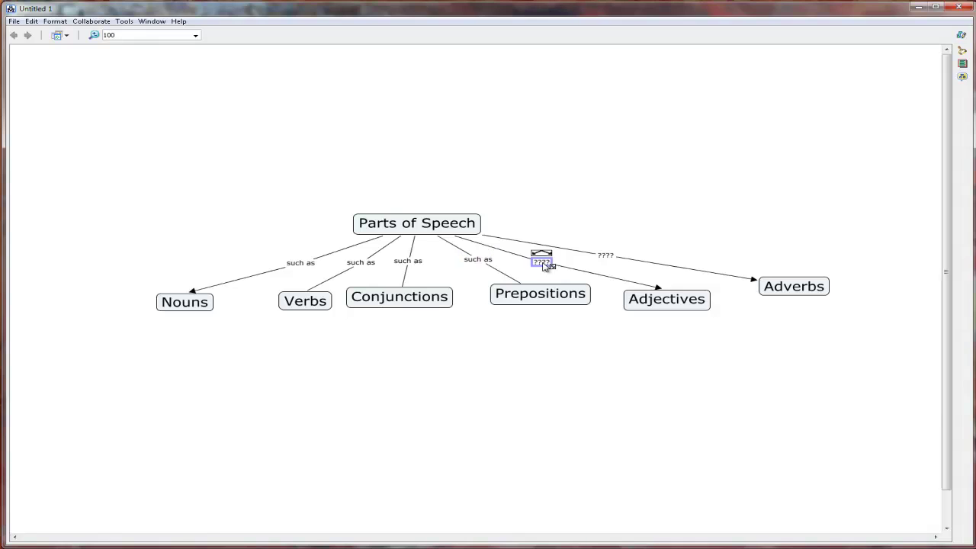
# - Paste 'such as' into the unlabelled links to Adjectives and Adverbs, then select all link labels
pyautogui.click(542, 262)
pyautogui.rightClick(542, 263)
pyautogui.click(571, 292)
pyautogui.click(605, 257)
pyautogui.rightClick(606, 260)
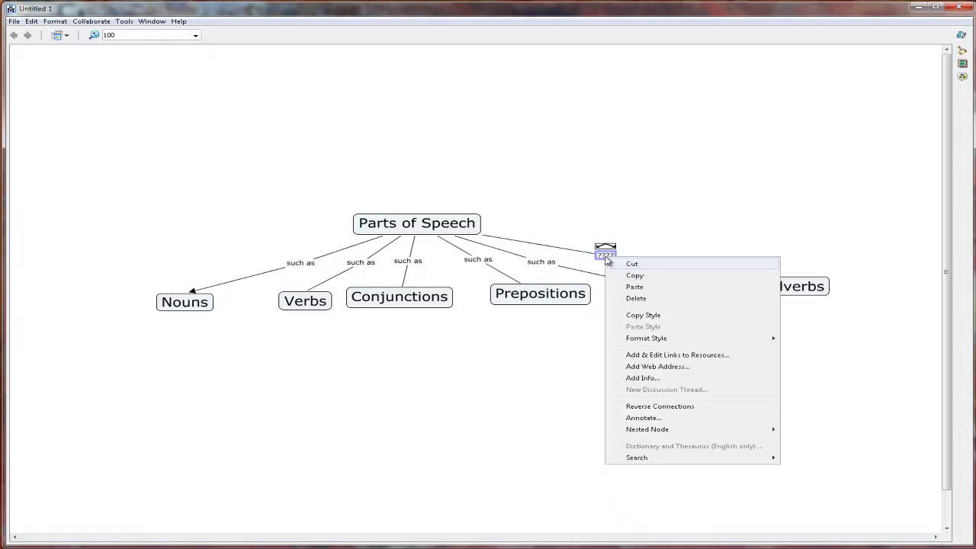
pyautogui.click(634, 287)
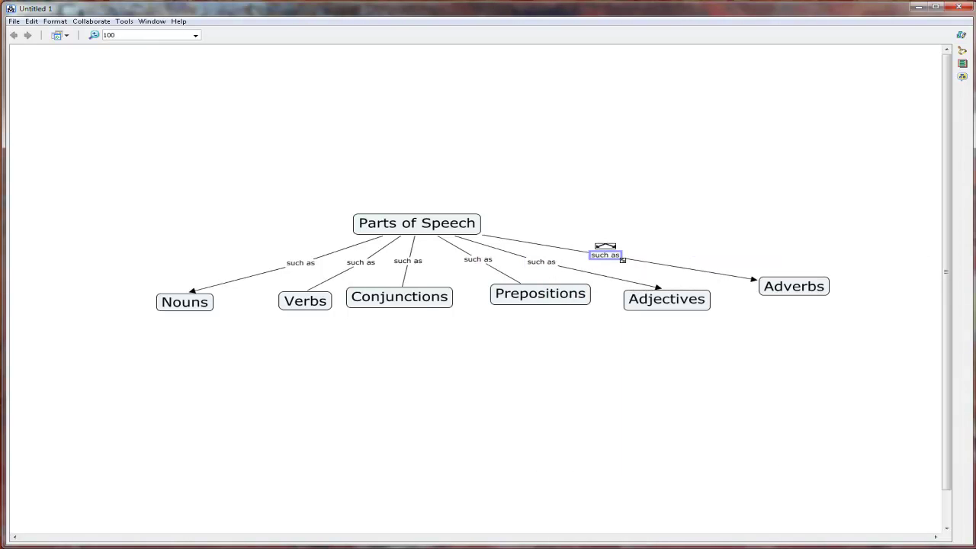
pyautogui.press('Escape')
pyautogui.moveTo(274, 254); pyautogui.dragTo(633, 275)
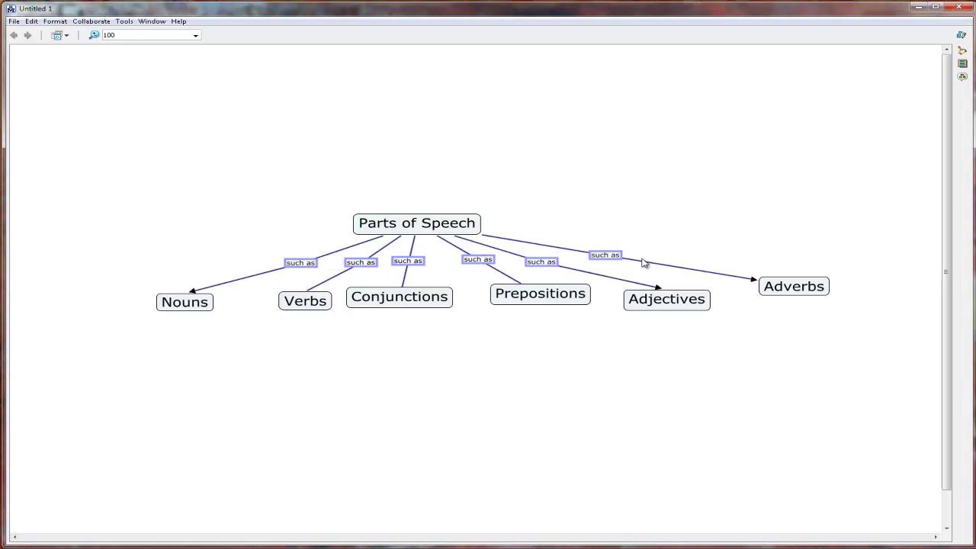
# - Show the Style Palette and set the selected 'such as' link labels to font size 24
pyautogui.click(150, 22)
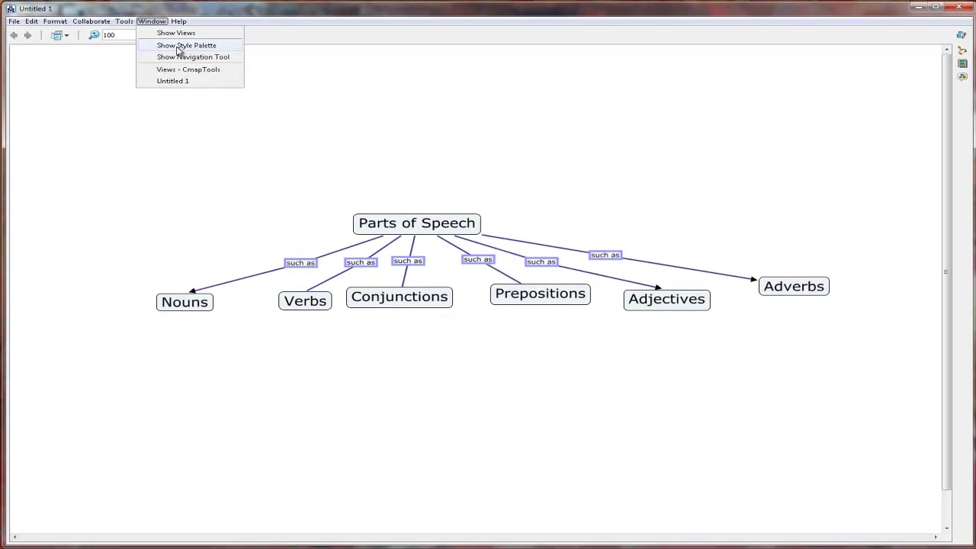
pyautogui.click(177, 47)
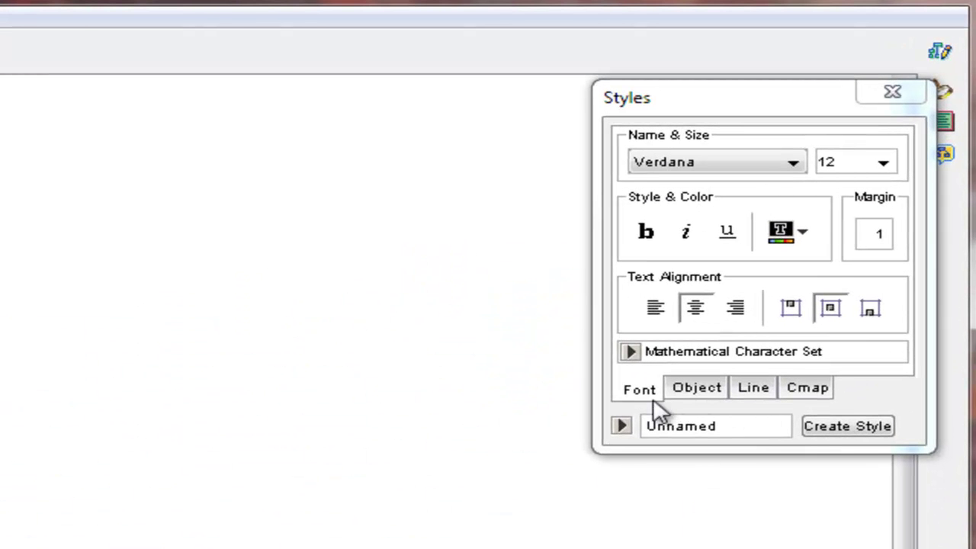
pyautogui.click(641, 390)
pyautogui.click(884, 167)
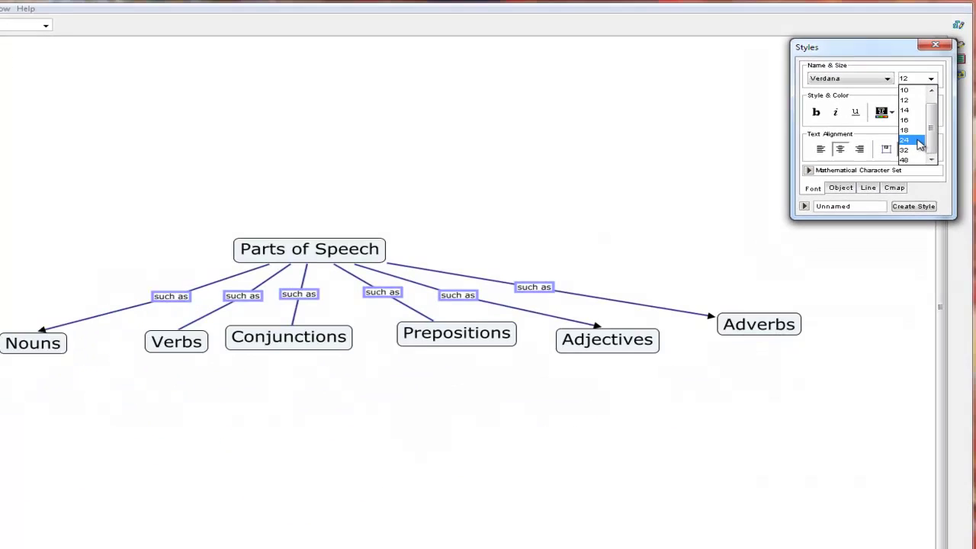
pyautogui.click(918, 141)
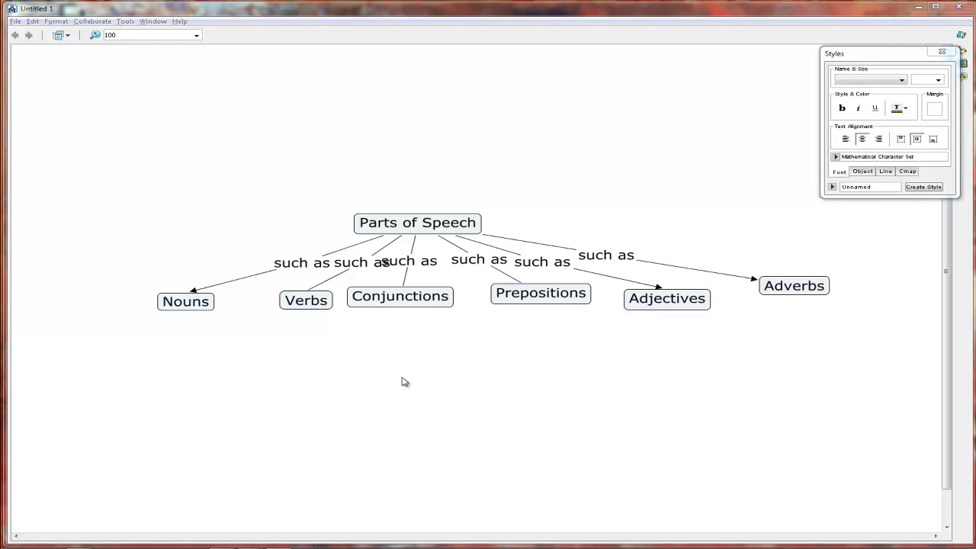
# - Spread out the 'such as' link labels so they no longer overlap
pyautogui.click(316, 267)
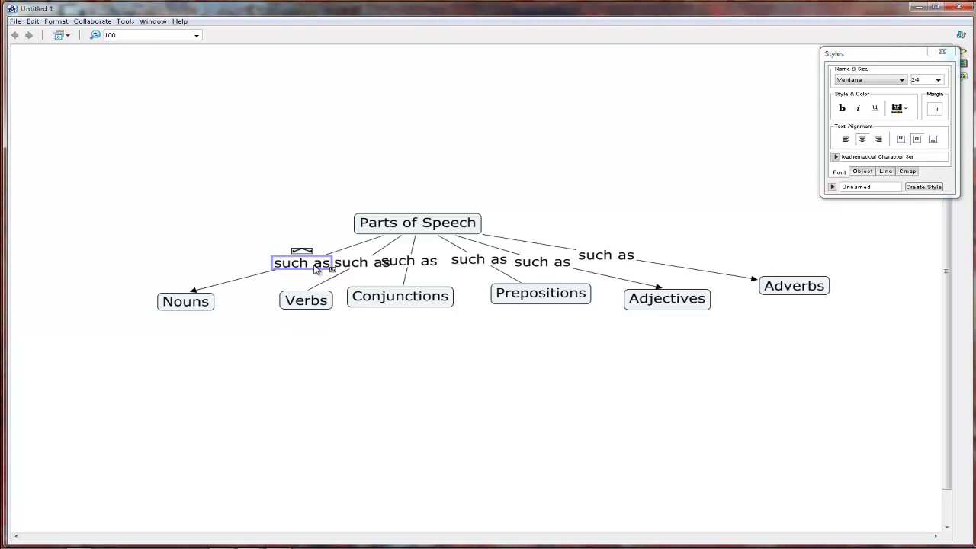
pyautogui.moveTo(316, 267); pyautogui.dragTo(282, 267)
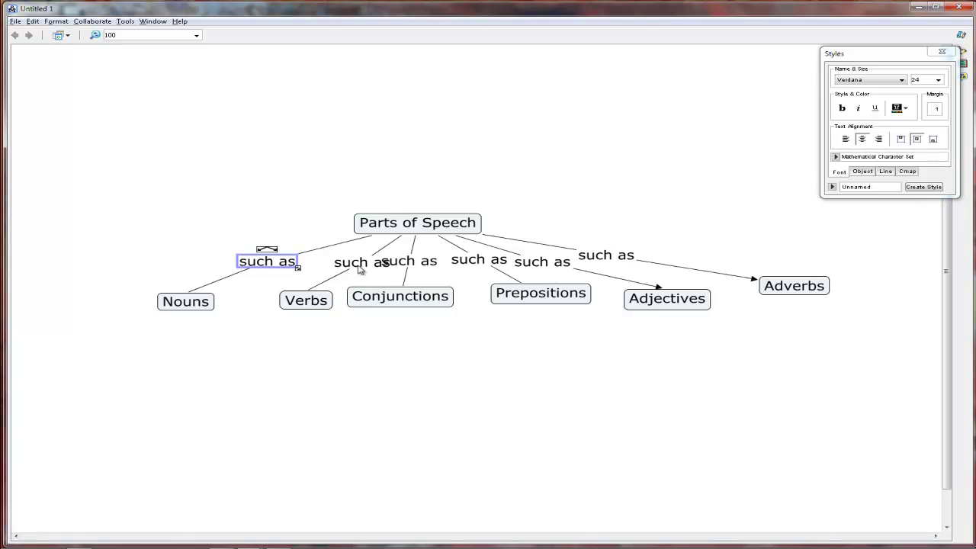
pyautogui.moveTo(358, 268); pyautogui.dragTo(340, 269)
pyautogui.moveTo(596, 263); pyautogui.dragTo(620, 260)
pyautogui.moveTo(543, 267); pyautogui.dragTo(569, 267)
pyautogui.moveTo(482, 265); pyautogui.dragTo(489, 265)
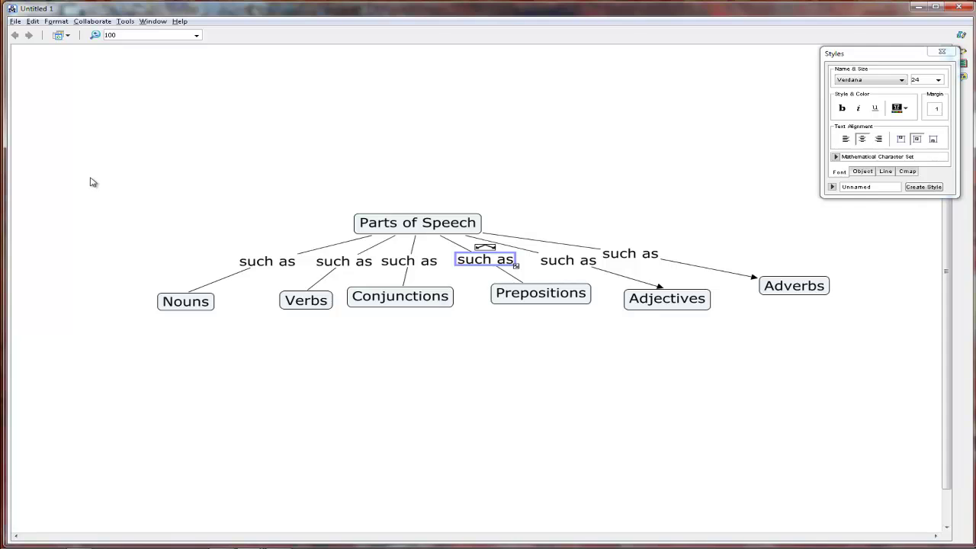
# - Raise the whole map, align Adverbs with the row, and drag a new placeholder concept from Nouns
pyautogui.moveTo(90, 181); pyautogui.dragTo(825, 353)
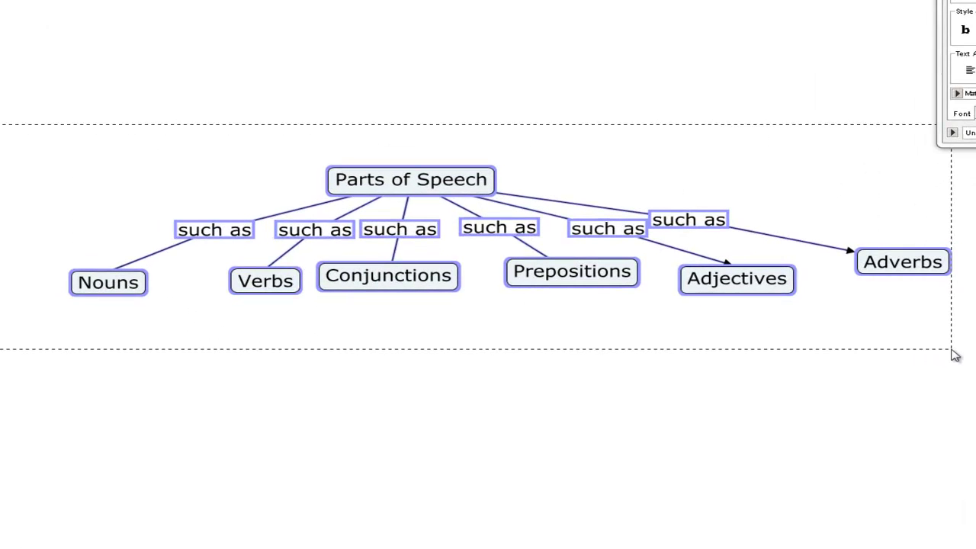
pyautogui.moveTo(955, 355); pyautogui.dragTo(941, 355)
pyautogui.moveTo(446, 188); pyautogui.dragTo(436, 51)
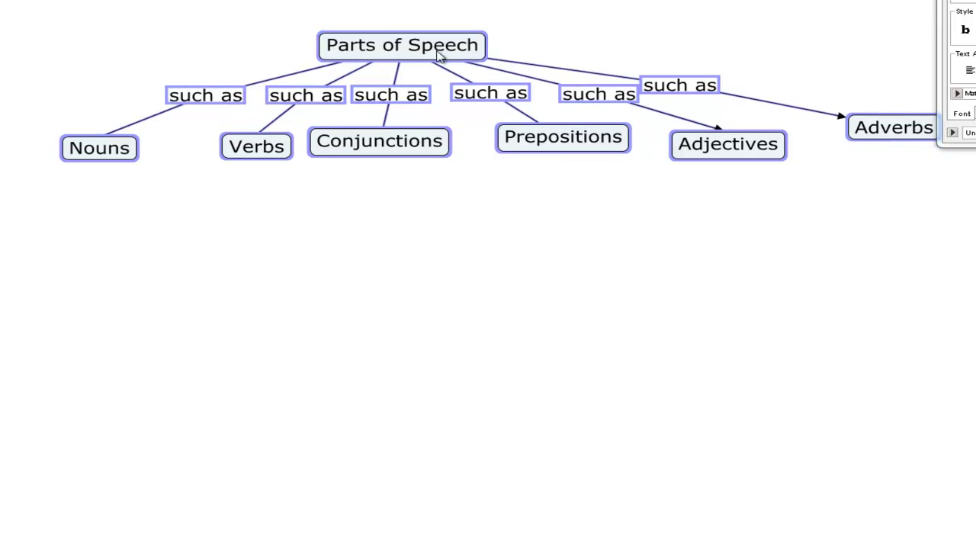
pyautogui.click(886, 150)
pyautogui.moveTo(880, 137); pyautogui.dragTo(859, 154)
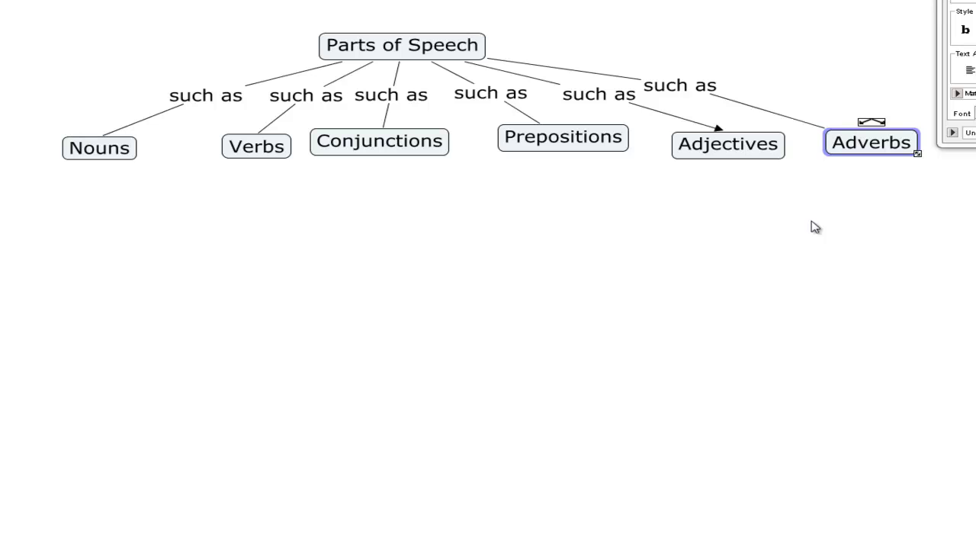
pyautogui.click(106, 157)
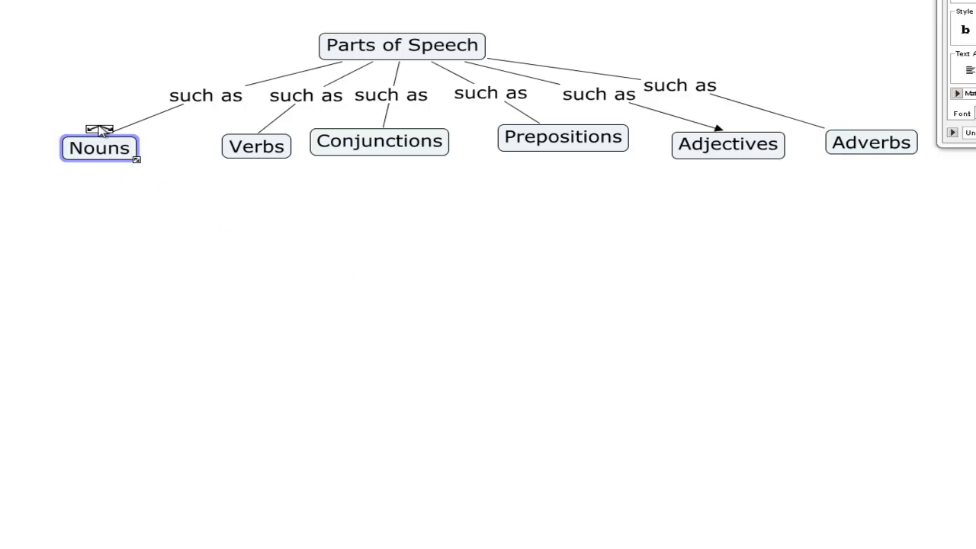
pyautogui.moveTo(97, 130); pyautogui.dragTo(31, 204)
# - Add a Pronouns concept linked below Nouns
pyautogui.click(128, 203)
pyautogui.click(105, 151)
pyautogui.moveTo(102, 131); pyautogui.dragTo(14, 228)
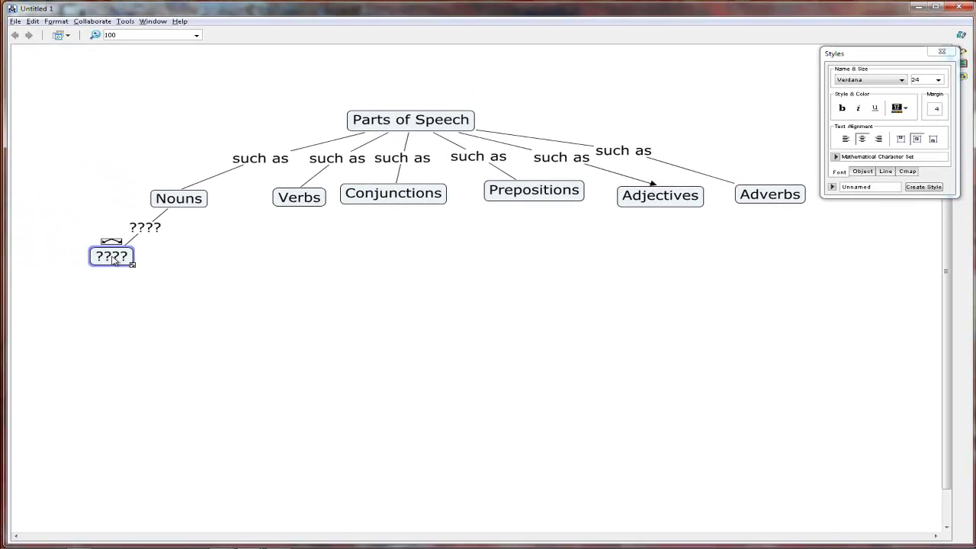
pyautogui.write('Pronouns')
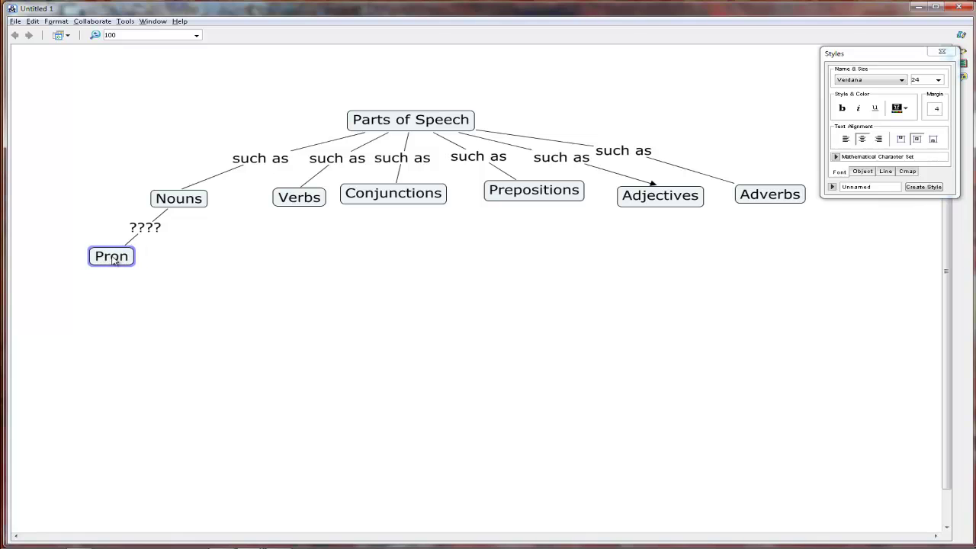
pyautogui.click(182, 259)
# - Add a two-line 'Common Nouns' concept below Nouns and shift Pronouns and Common Nouns left
pyautogui.click(180, 200)
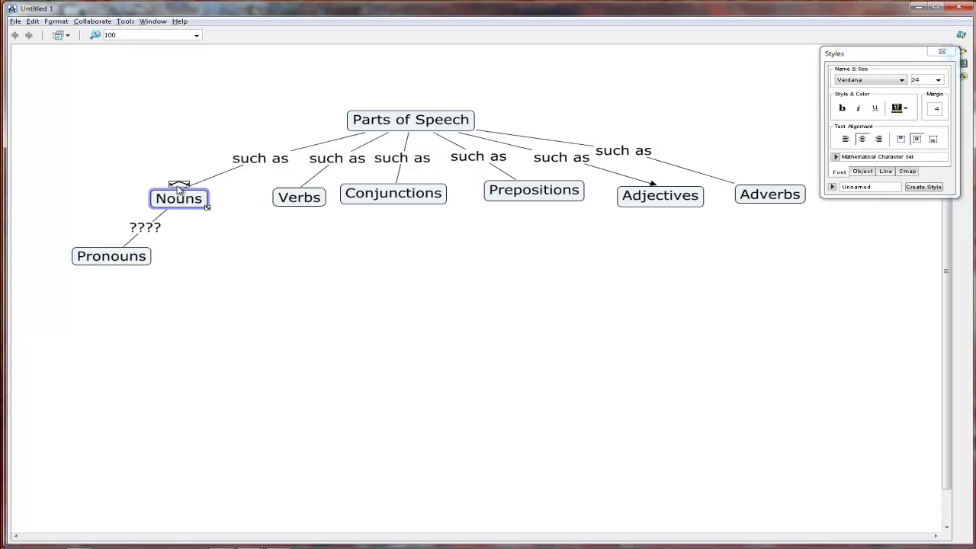
pyautogui.moveTo(178, 184); pyautogui.dragTo(190, 260)
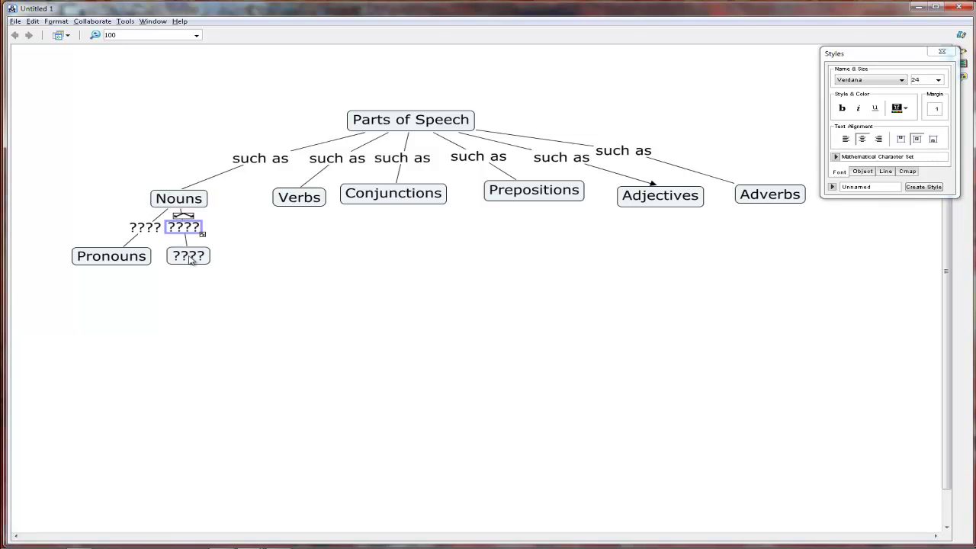
pyautogui.click(190, 259)
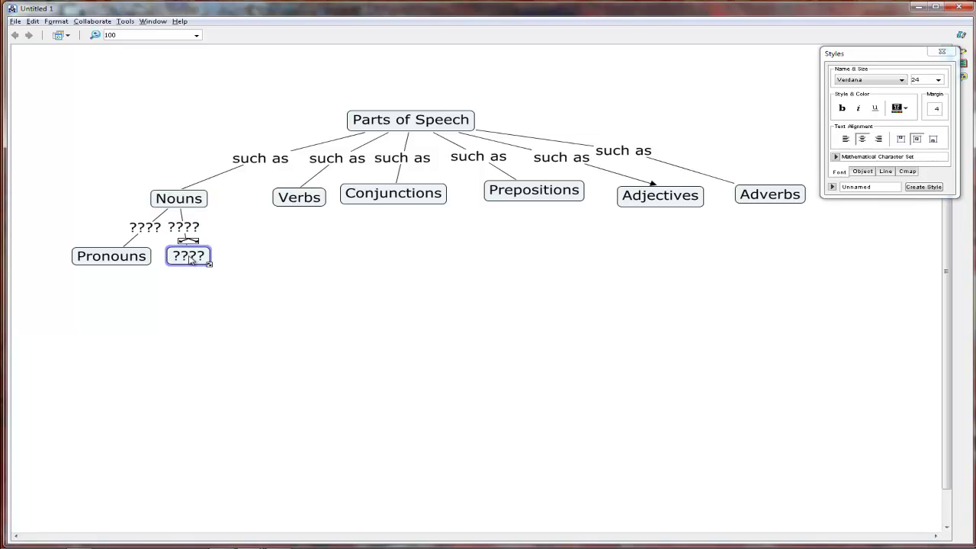
pyautogui.write('Common')
pyautogui.press('Return')
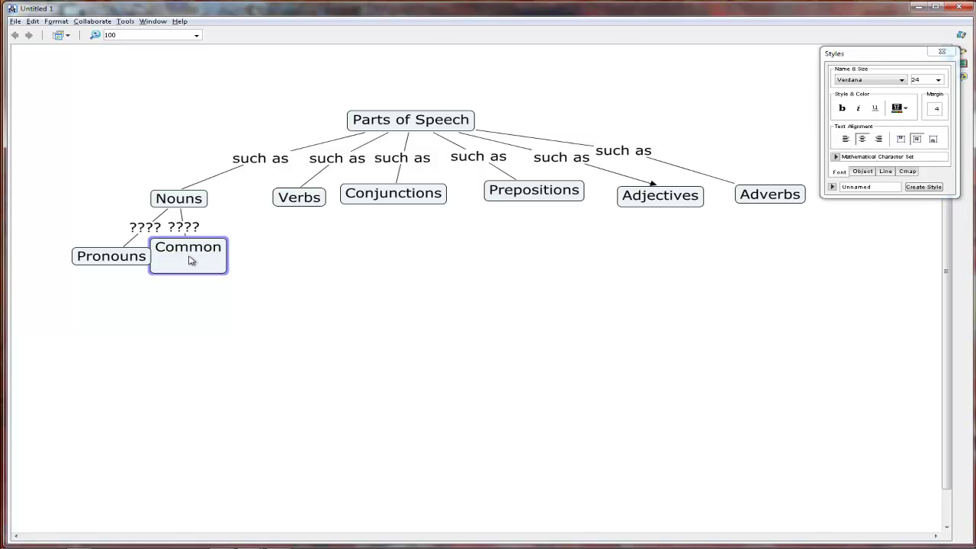
pyautogui.write('Nouns')
pyautogui.press('Escape')
pyautogui.moveTo(128, 256); pyautogui.dragTo(95, 255)
pyautogui.moveTo(169, 261); pyautogui.dragTo(132, 232)
# - Add a two-line 'Proper Nouns' concept linked below Nouns
pyautogui.click(181, 196)
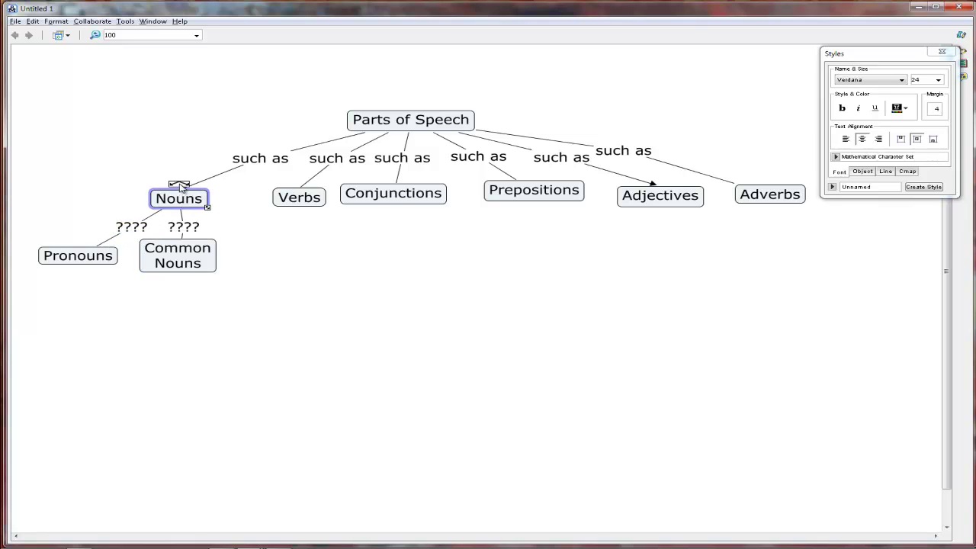
pyautogui.moveTo(181, 185); pyautogui.dragTo(265, 256)
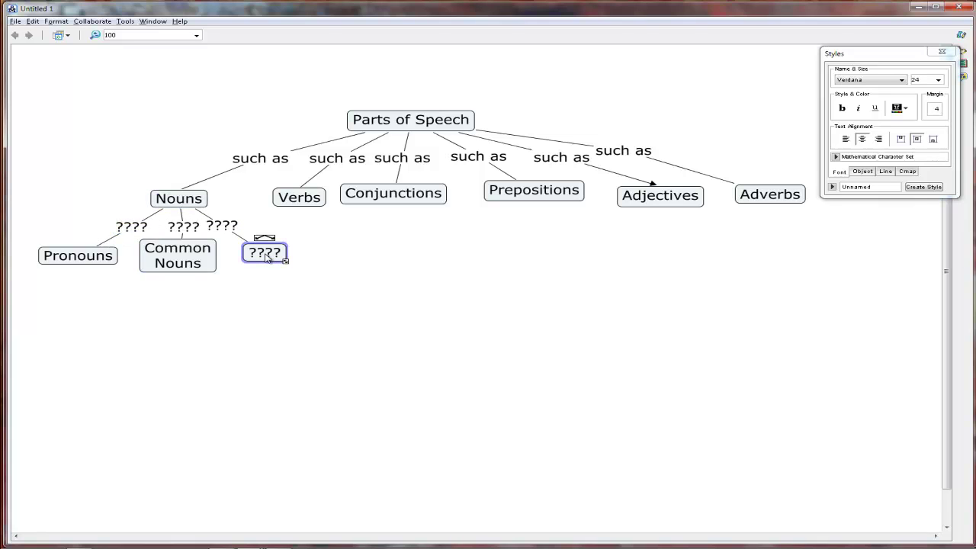
pyautogui.write('Proper')
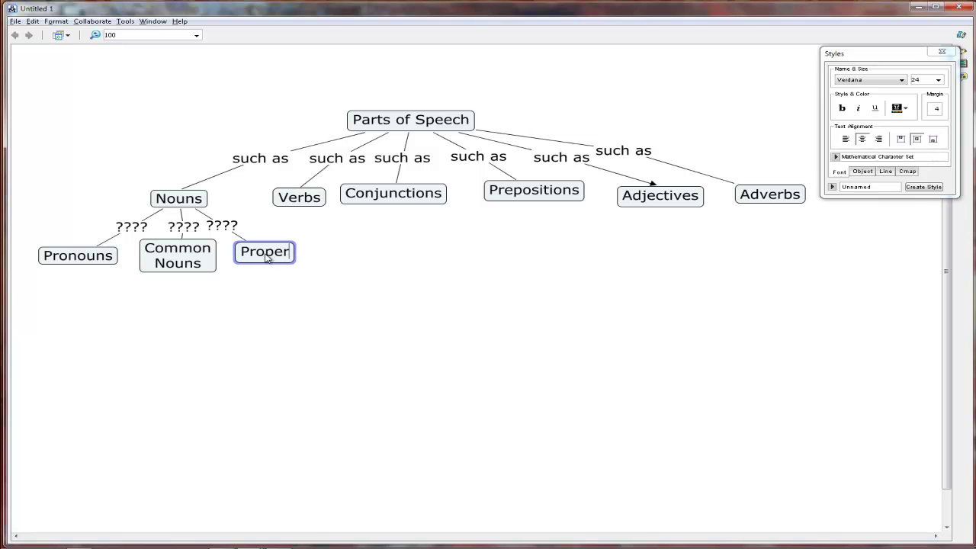
pyautogui.press('Return')
pyautogui.write('Nouns')
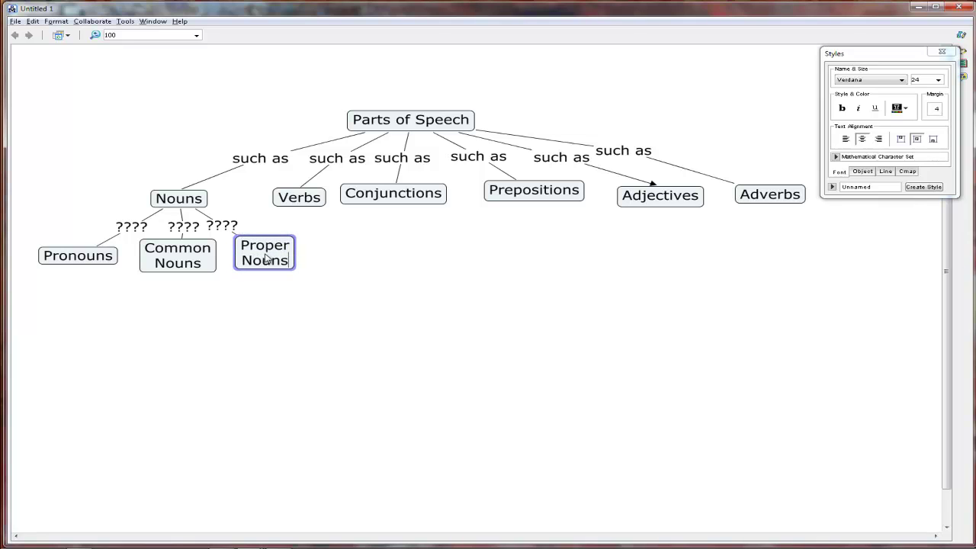
pyautogui.click(366, 264)
# - Label the left link under Nouns 'such as' and copy that phrase
pyautogui.click(140, 228)
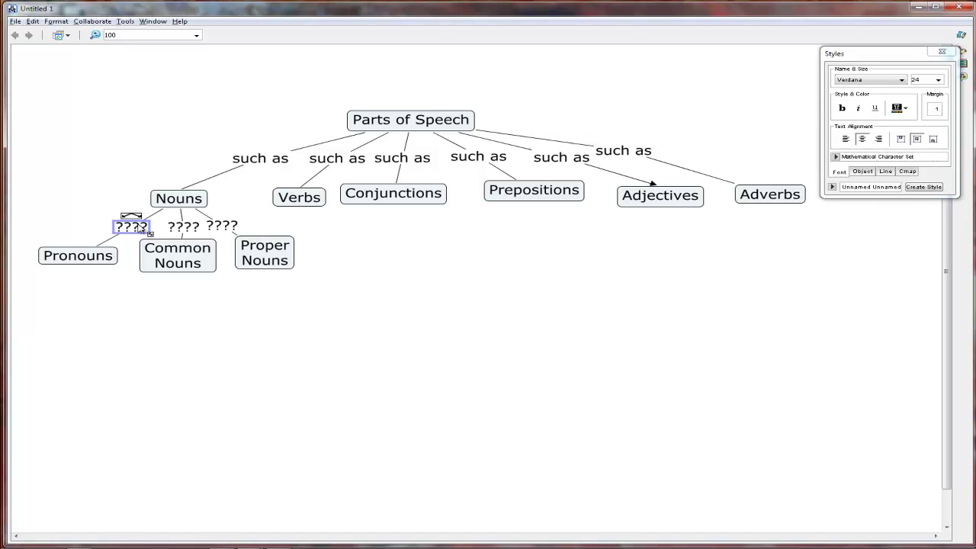
pyautogui.write('such as')
pyautogui.click(271, 228)
pyautogui.click(143, 227)
pyautogui.rightClick(142, 228)
pyautogui.click(164, 250)
# - Paste 'such as' into the middle and right links and space the labels above their concepts
pyautogui.click(191, 230)
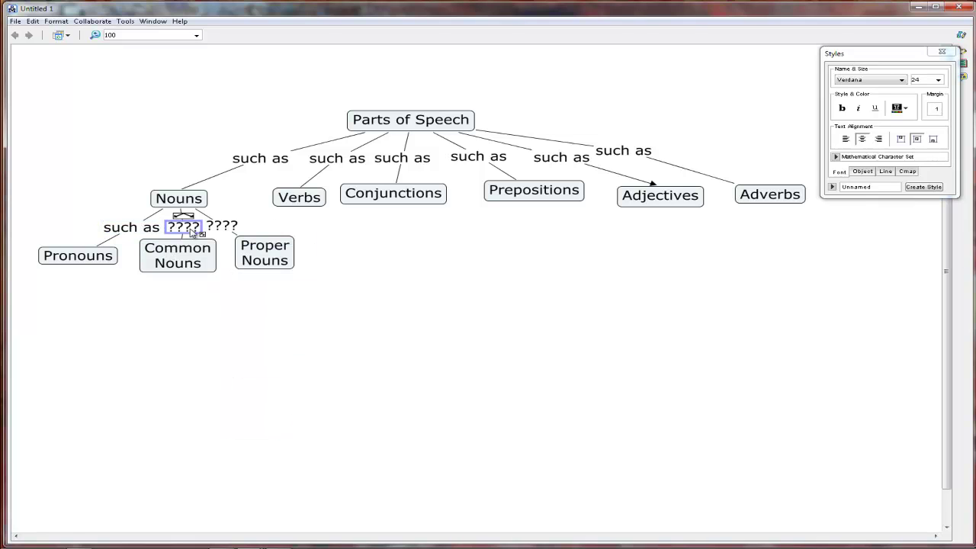
pyautogui.hotkey('ctrl', 'v')
pyautogui.click(227, 230)
pyautogui.hotkey('ctrl', 'v')
pyautogui.moveTo(141, 229); pyautogui.dragTo(91, 229)
pyautogui.moveTo(231, 228); pyautogui.dragTo(271, 228)
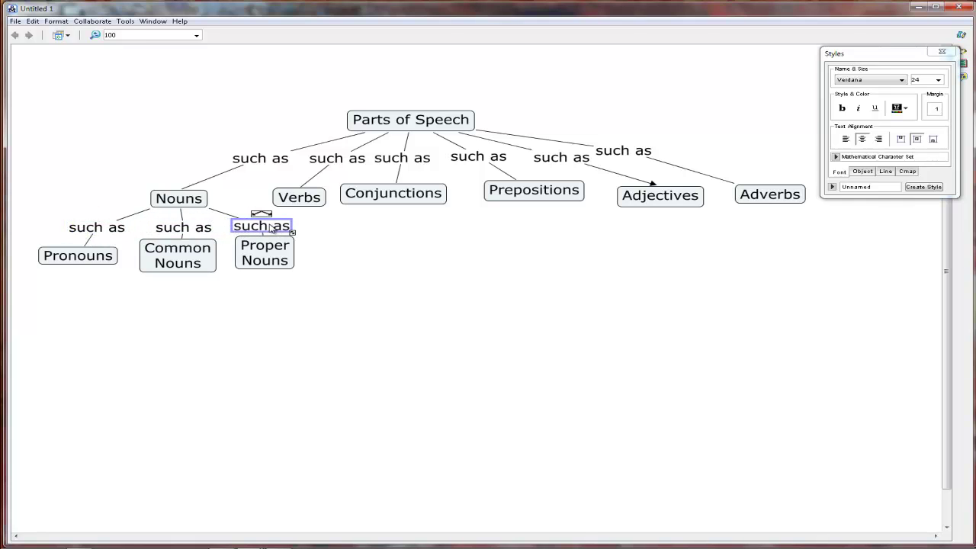
pyautogui.click(343, 258)
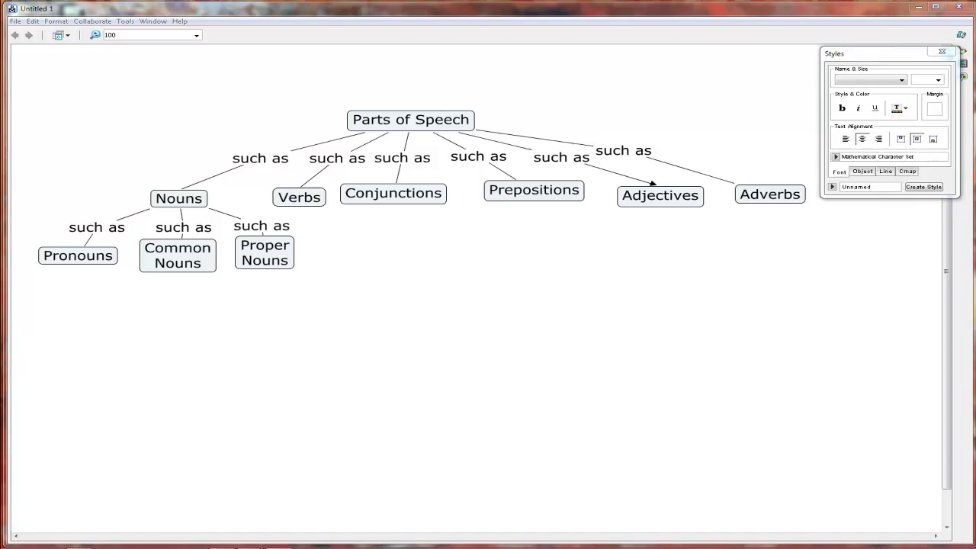
# - Add a Coordinate concept linked below Conjunctions
pyautogui.click(406, 203)
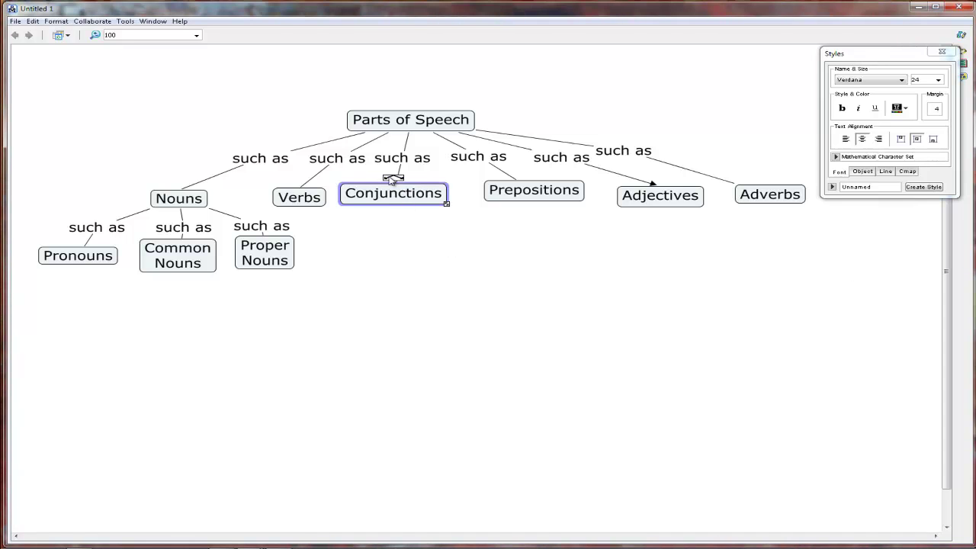
pyautogui.moveTo(394, 182); pyautogui.dragTo(364, 245)
pyautogui.write('Coordinate')
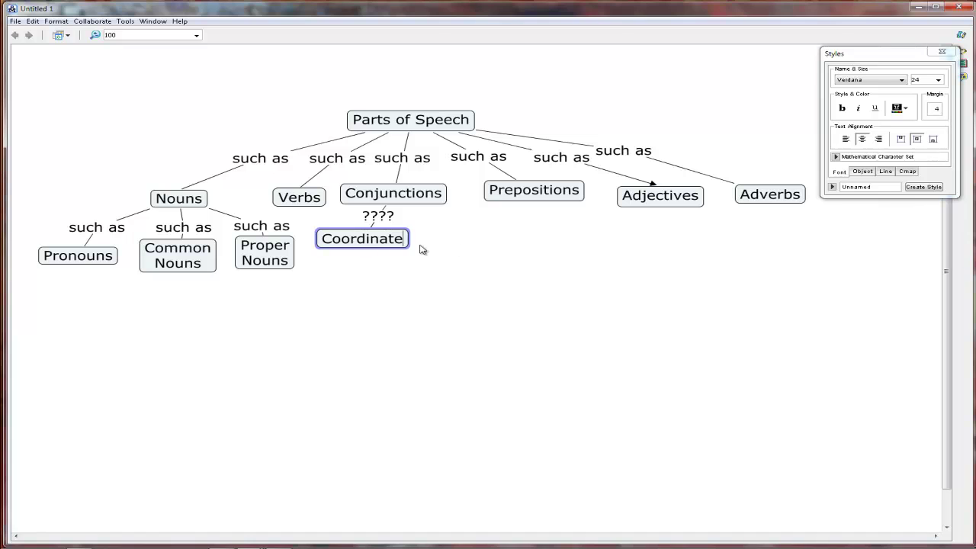
pyautogui.click(442, 228)
# - Add a Subordinate concept beside Coordinate and level both beneath Conjunctions
pyautogui.click(396, 192)
pyautogui.moveTo(393, 178); pyautogui.dragTo(442, 236)
pyautogui.write('Subordinate')
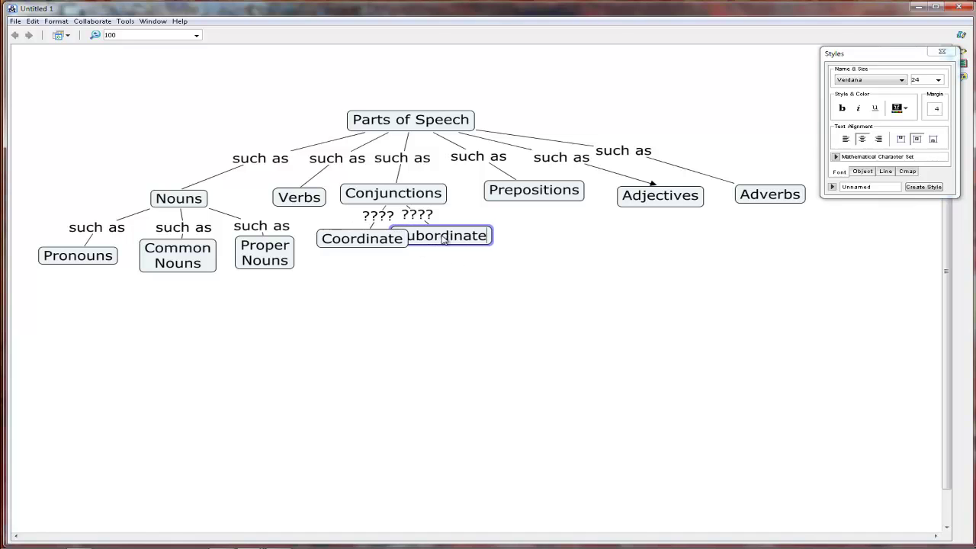
pyautogui.click(461, 264)
pyautogui.moveTo(457, 242)
pyautogui.mouseDown()
pyautogui.moveTo(507, 244)
pyautogui.moveTo(452, 244)
pyautogui.moveTo(451, 252)
pyautogui.mouseUp()
pyautogui.click(400, 242)
pyautogui.moveTo(383, 242); pyautogui.dragTo(384, 261)
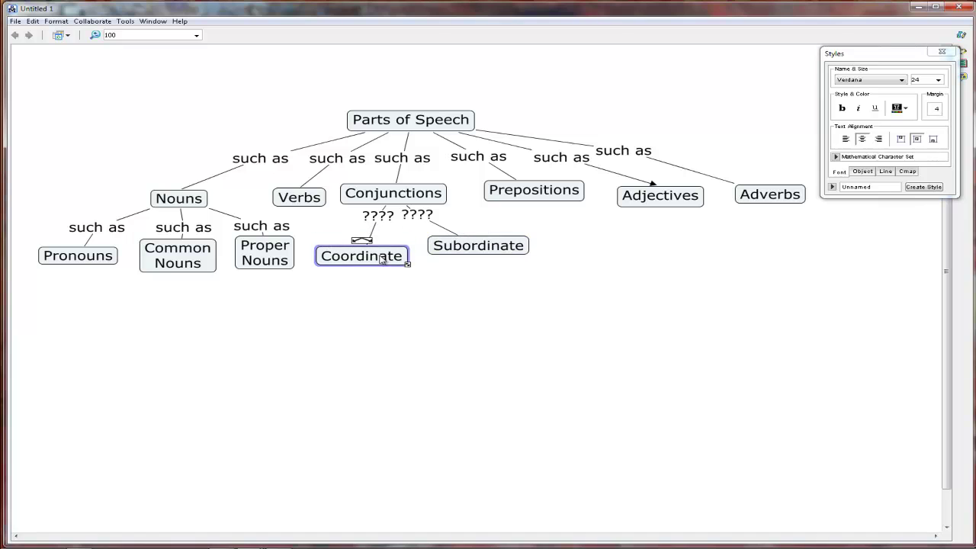
pyautogui.moveTo(466, 251); pyautogui.dragTo(467, 263)
# - Add an 'of time' concept linked below Adverbs
pyautogui.click(560, 265)
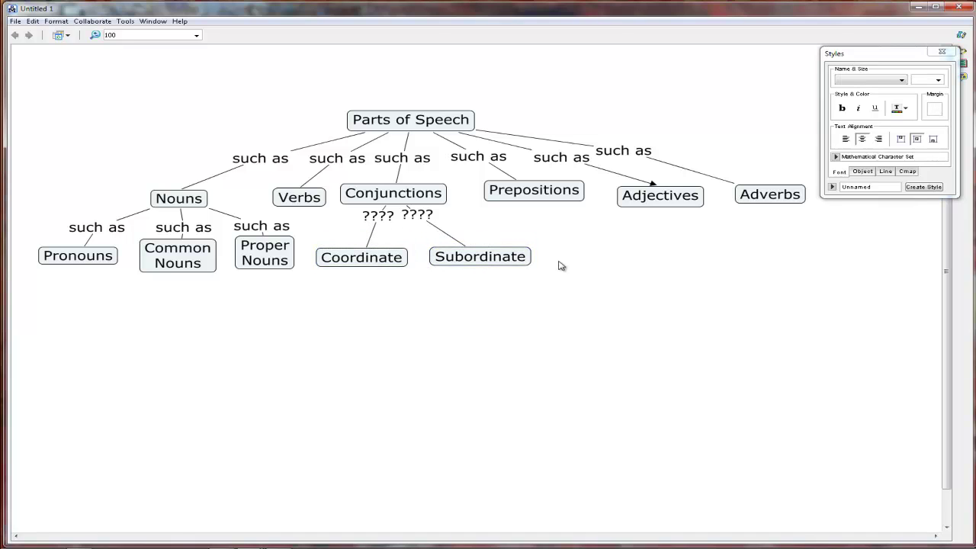
pyautogui.click(766, 195)
pyautogui.moveTo(770, 180); pyautogui.dragTo(714, 243)
pyautogui.click(714, 243)
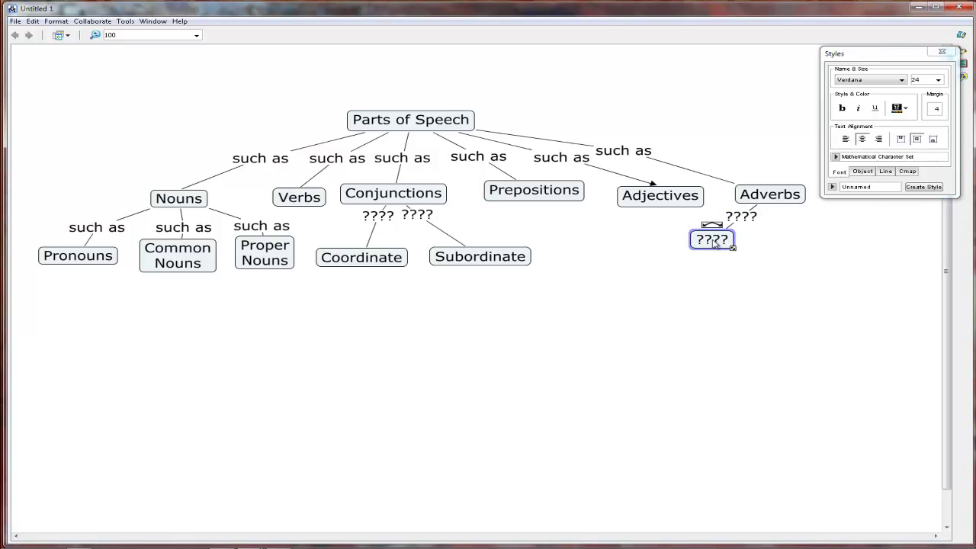
pyautogui.write('of time')
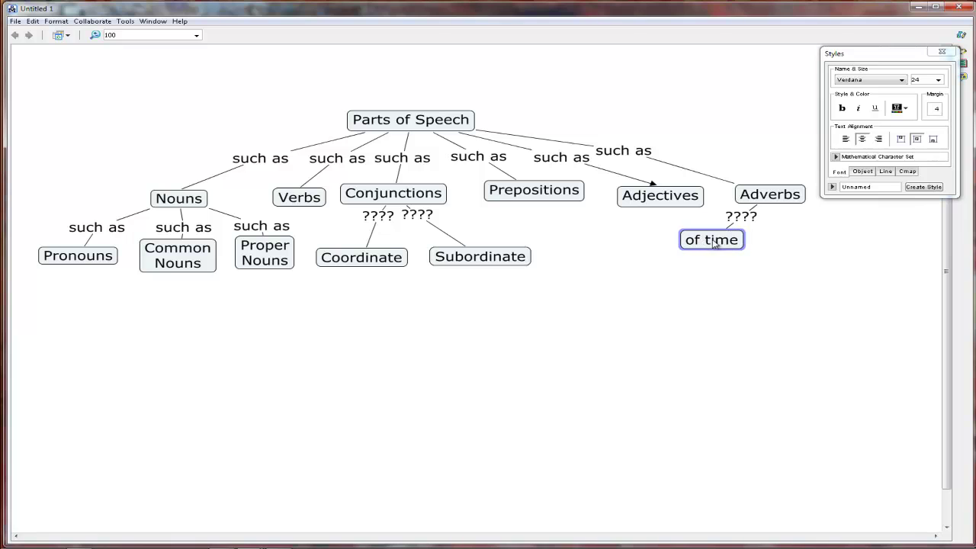
pyautogui.click(776, 251)
# - Add a 'Conjunctive Adverbs' concept as a second child of Adverbs
pyautogui.click(776, 196)
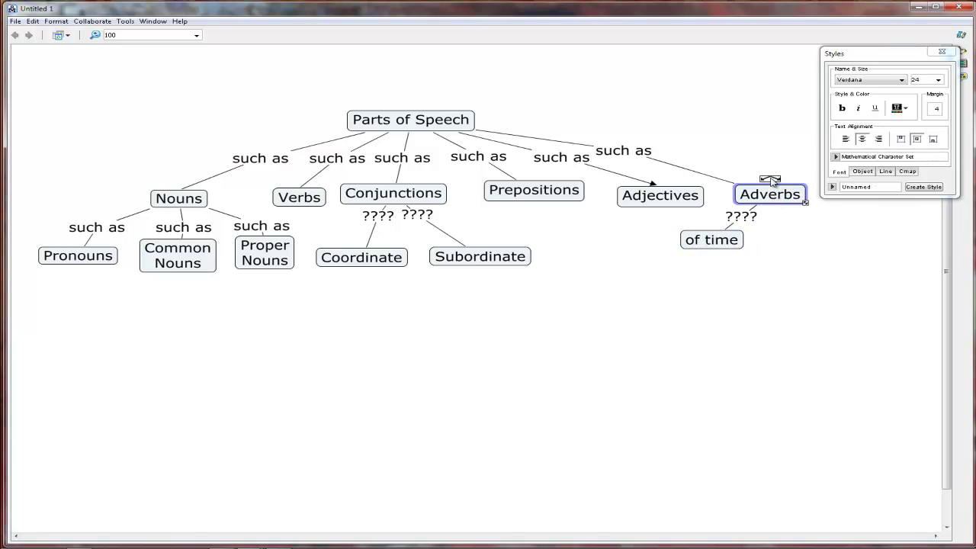
pyautogui.moveTo(770, 181); pyautogui.dragTo(795, 240)
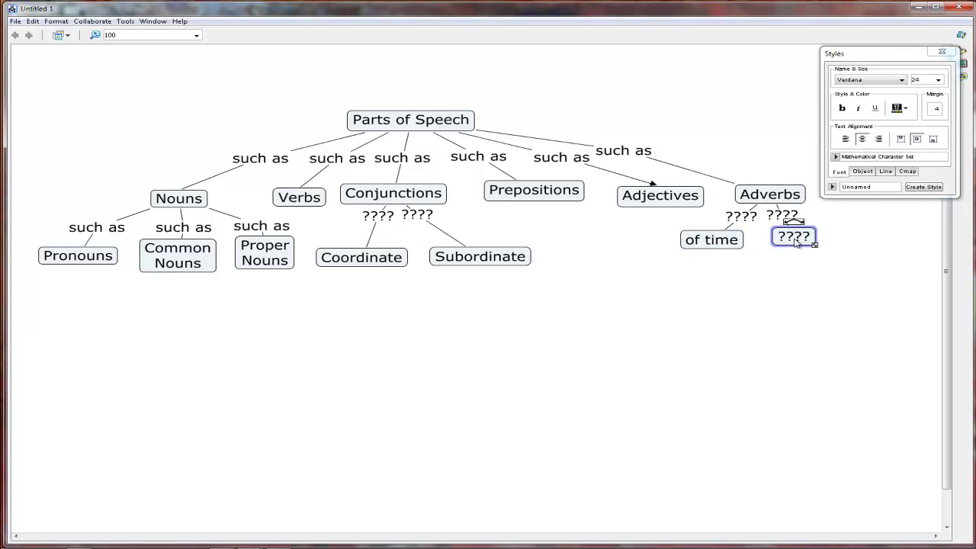
pyautogui.write('Conjun')
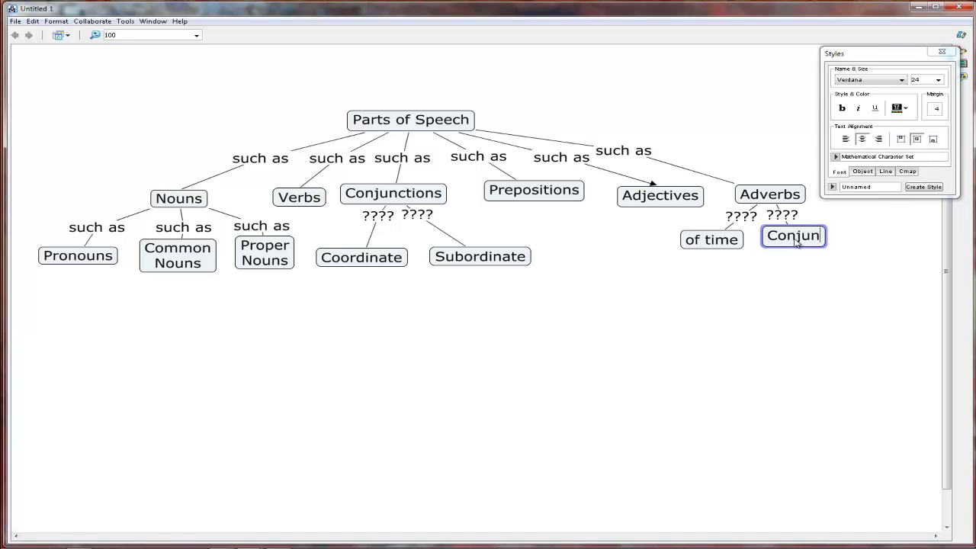
pyautogui.write('ctive a')
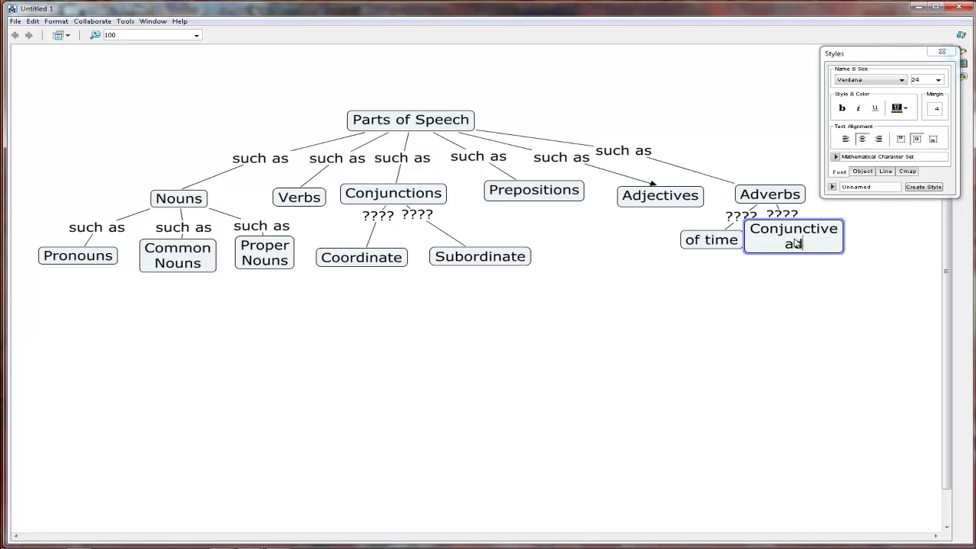
pyautogui.press('BackSpace')
pyautogui.write('Adverbs')
pyautogui.click(887, 255)
# - Rearrange so Conjunctive Adverbs sits left beneath Adverbs with of time to its right
pyautogui.click(708, 242)
pyautogui.moveTo(708, 241); pyautogui.dragTo(870, 244)
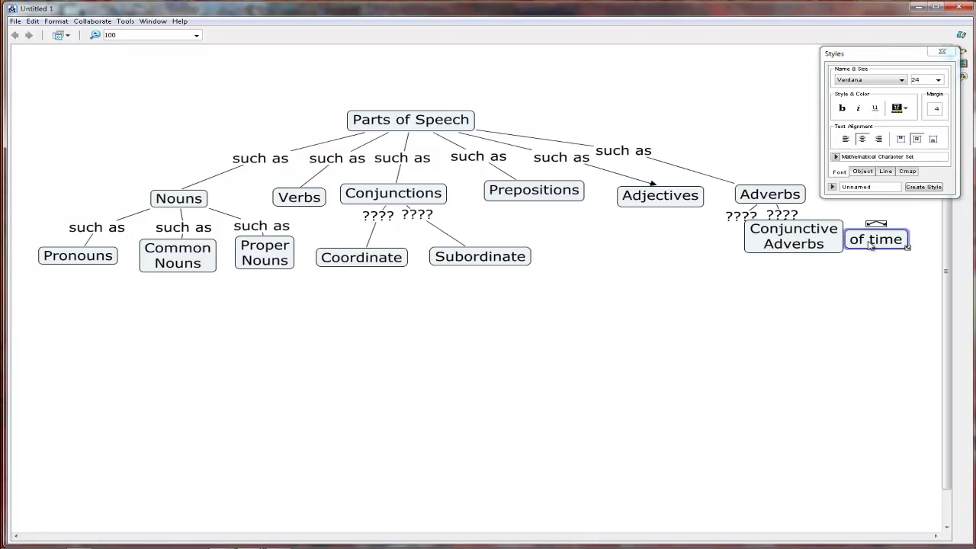
pyautogui.moveTo(800, 243); pyautogui.dragTo(734, 258)
pyautogui.moveTo(744, 221)
pyautogui.mouseDown()
pyautogui.moveTo(838, 221)
pyautogui.moveTo(746, 223)
pyautogui.mouseUp()
pyautogui.moveTo(741, 266); pyautogui.dragTo(746, 250)
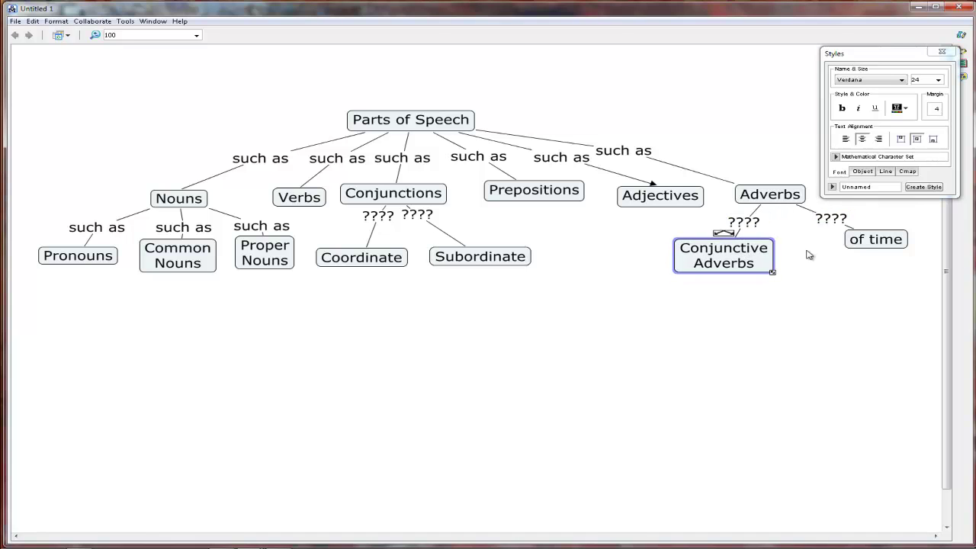
pyautogui.moveTo(849, 246); pyautogui.dragTo(818, 227)
pyautogui.click(835, 306)
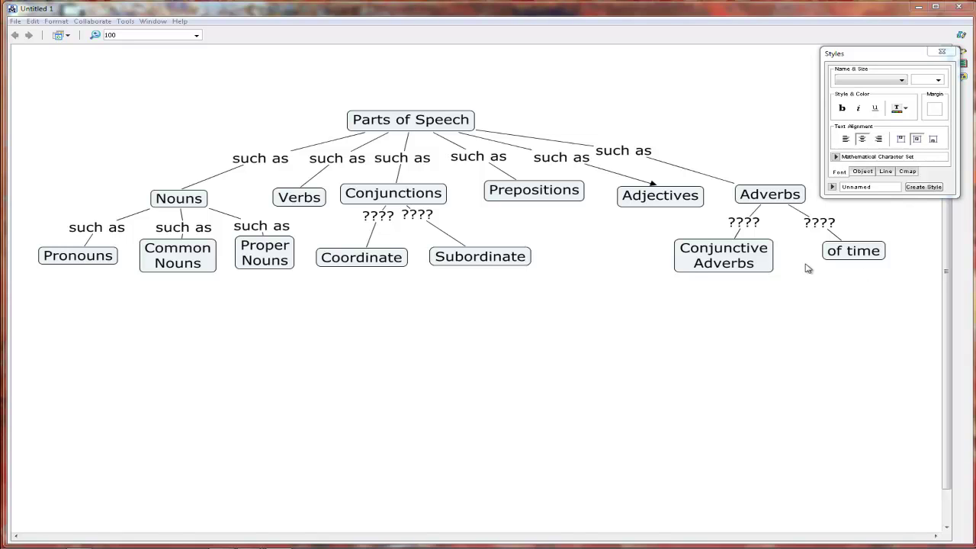
# - Add a new 'But' concept linked below Coordinate and tidy its linking phrase
pyautogui.moveTo(379, 220); pyautogui.dragTo(419, 224)
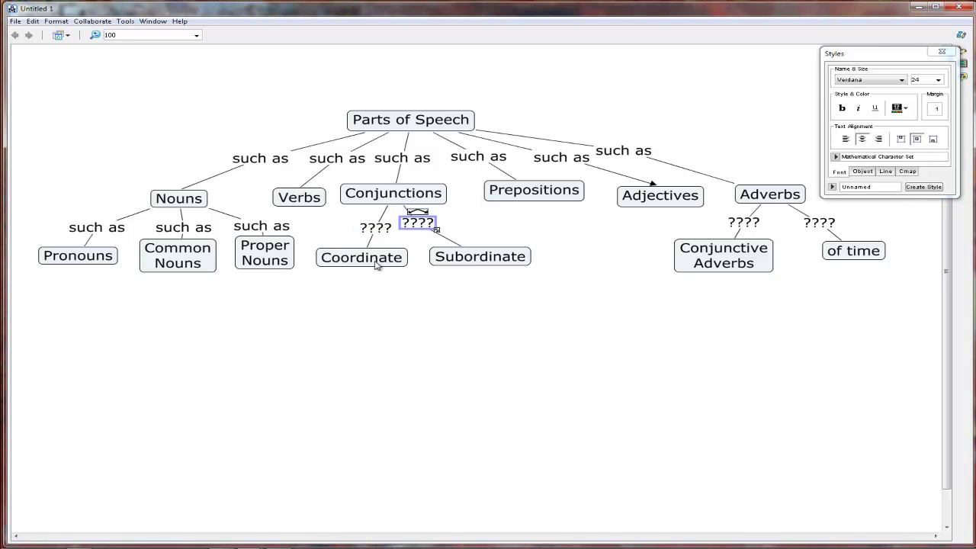
pyautogui.click(376, 265)
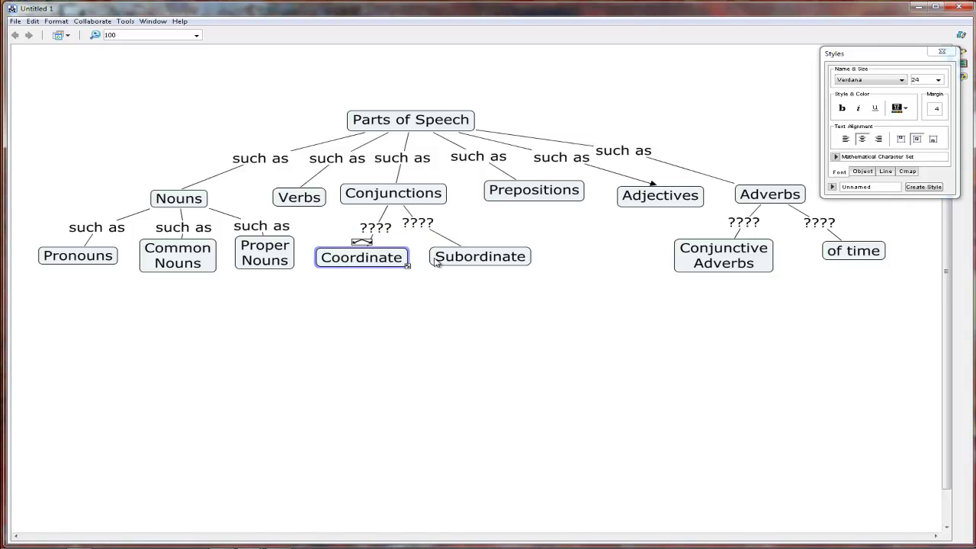
pyautogui.click(364, 272)
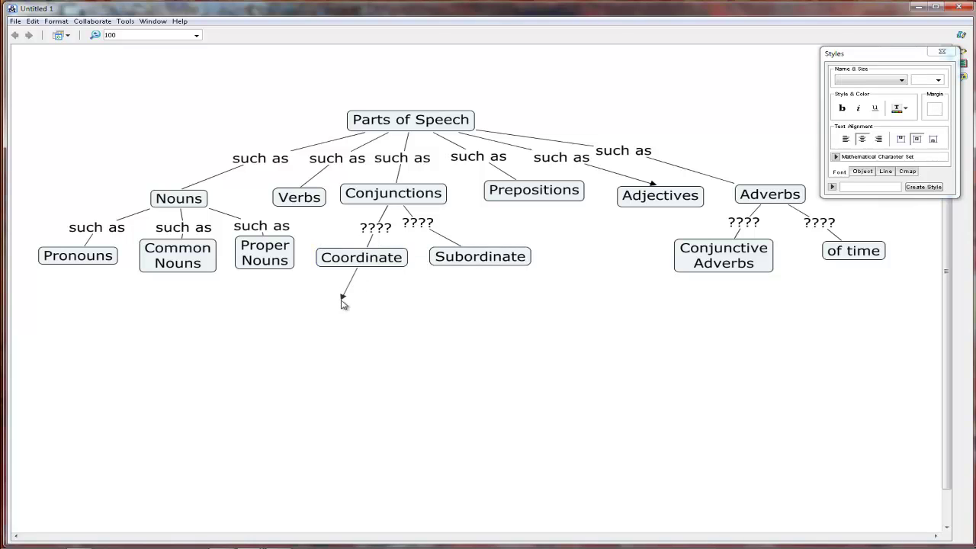
pyautogui.moveTo(343, 303); pyautogui.dragTo(336, 304)
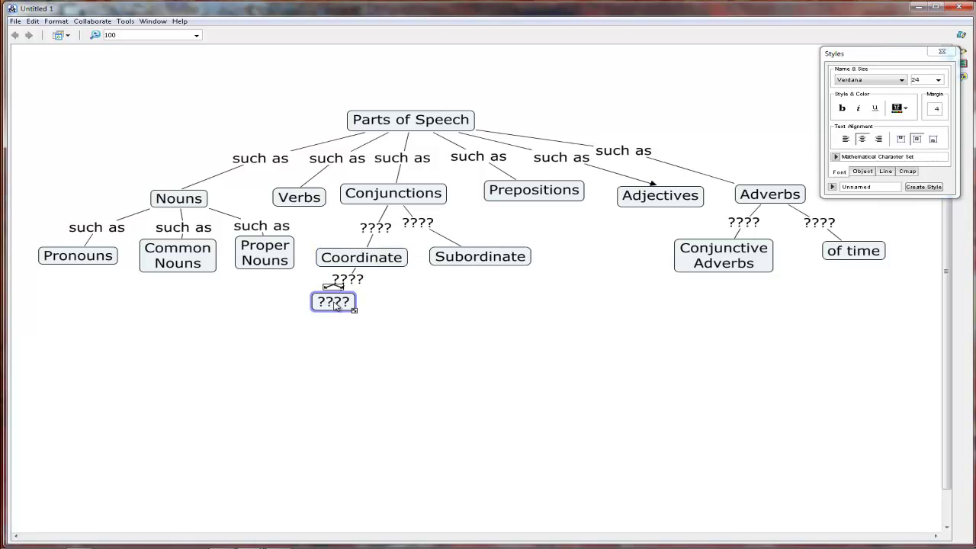
pyautogui.write('But')
pyautogui.click(350, 316)
pyautogui.moveTo(338, 305); pyautogui.dragTo(321, 324)
pyautogui.moveTo(350, 283); pyautogui.dragTo(348, 291)
pyautogui.click(404, 285)
# - Relabel both Conjunctions links and the link above But as 'such as'
pyautogui.click(378, 231)
pyautogui.write('such as')
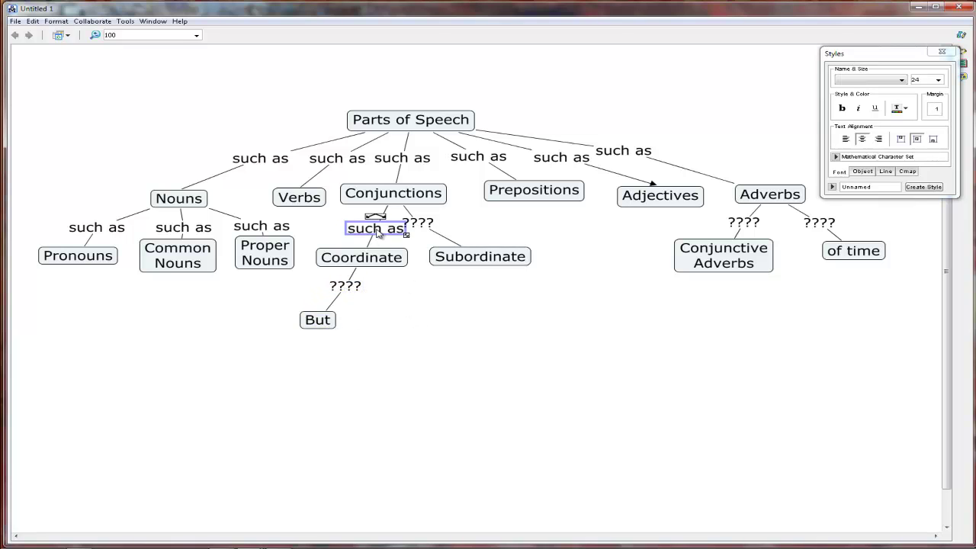
pyautogui.click(418, 223)
pyautogui.write('such as')
pyautogui.click(352, 291)
pyautogui.hotkey('ctrl', 'v')
pyautogui.moveTo(423, 225); pyautogui.dragTo(449, 229)
pyautogui.click(463, 309)
# - Add a 'However' concept below Conjunctive Adverbs, linked with 'such as'
pyautogui.click(725, 264)
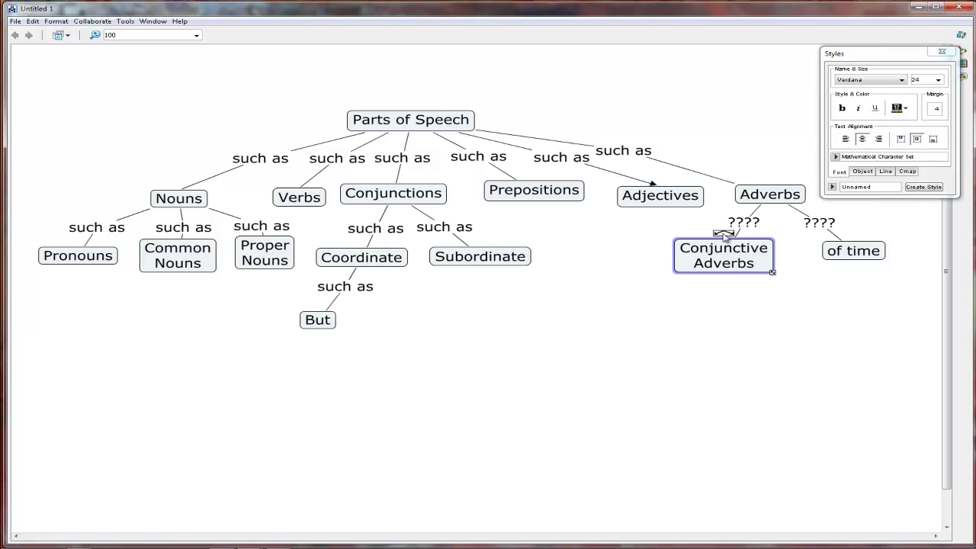
pyautogui.moveTo(720, 233); pyautogui.dragTo(695, 312)
pyautogui.click(694, 313)
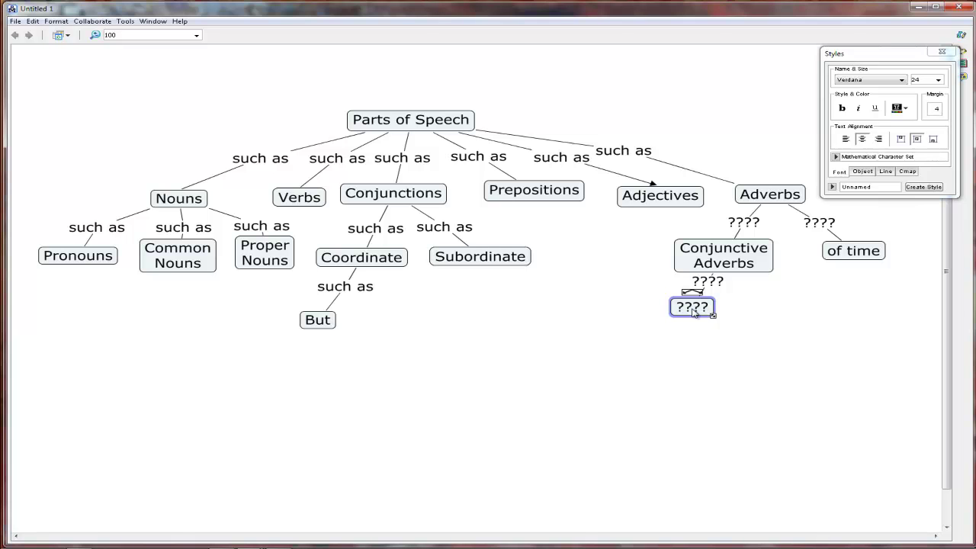
pyautogui.write('However')
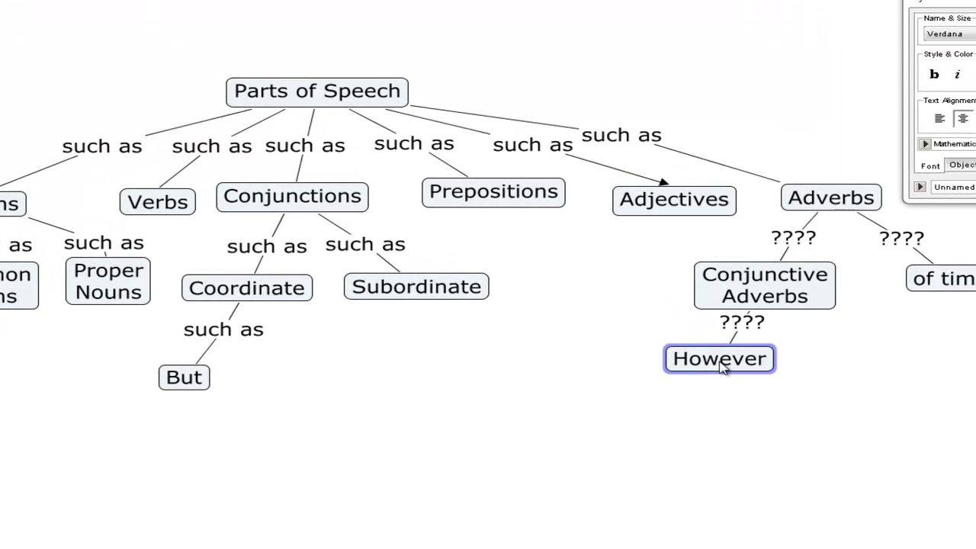
pyautogui.click(714, 331)
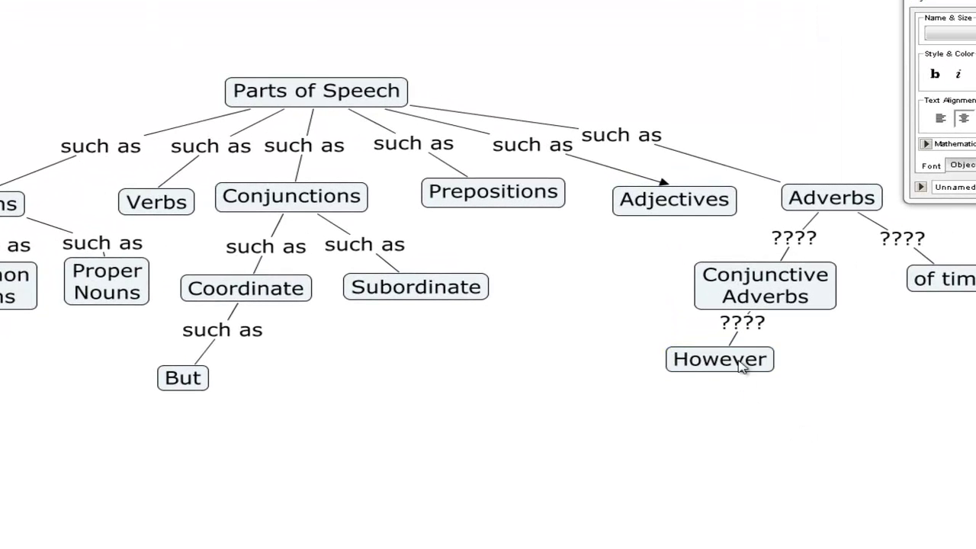
pyautogui.moveTo(740, 366); pyautogui.dragTo(735, 396)
pyautogui.moveTo(747, 324); pyautogui.dragTo(753, 345)
pyautogui.write('such as')
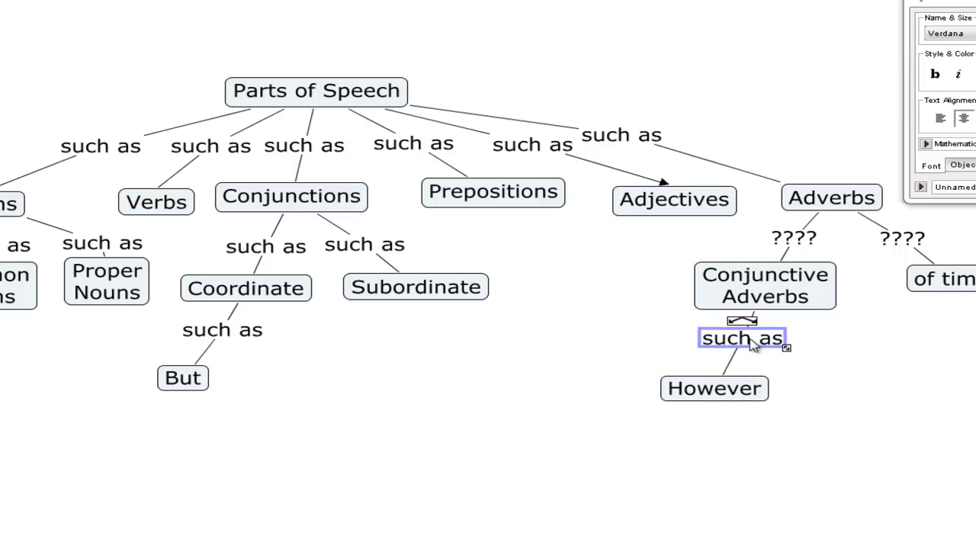
pyautogui.click(847, 390)
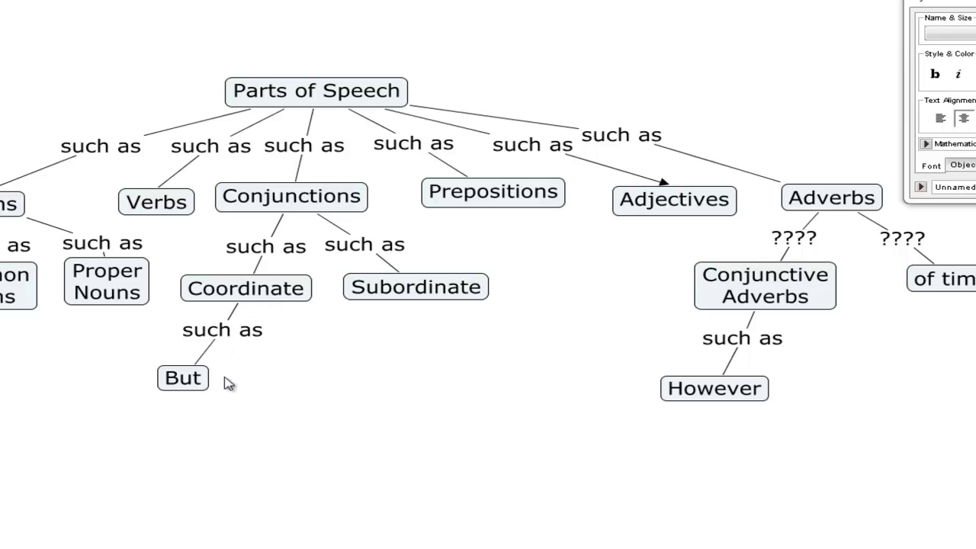
# - Select the But concept to begin a cross-link toward However
pyautogui.click(195, 387)
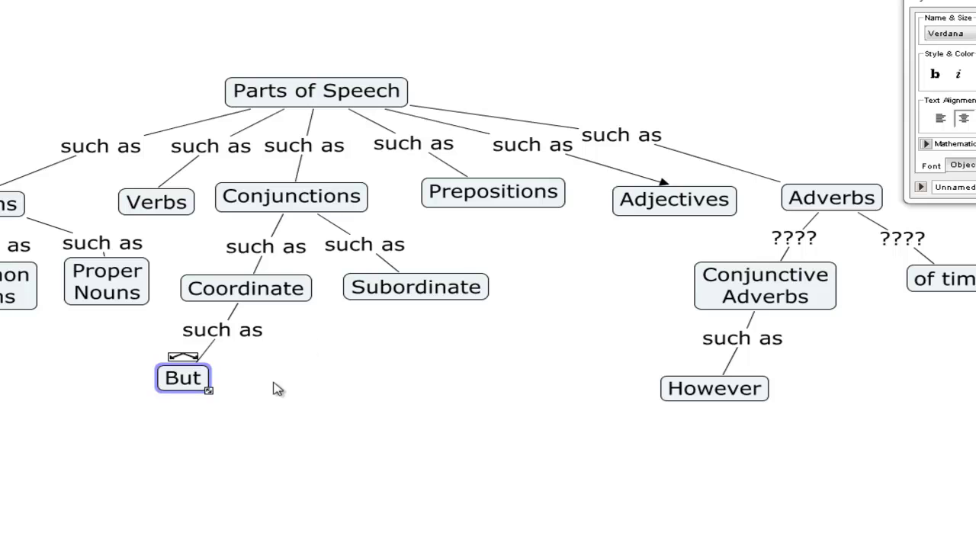
# - Draw a cross-link from But to However labelled 'semantically similar' on two lines
pyautogui.moveTo(189, 362); pyautogui.dragTo(664, 389)
pyautogui.click(602, 432)
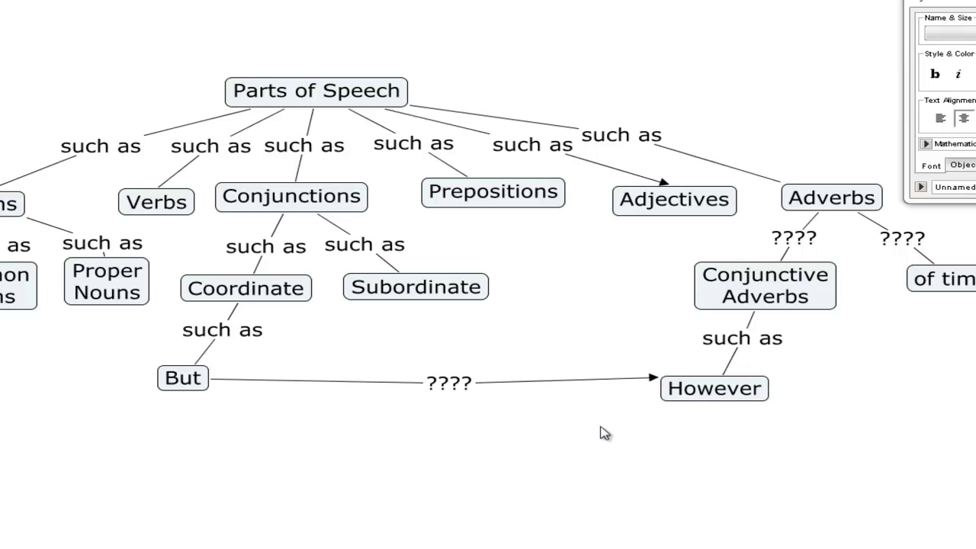
pyautogui.click(461, 390)
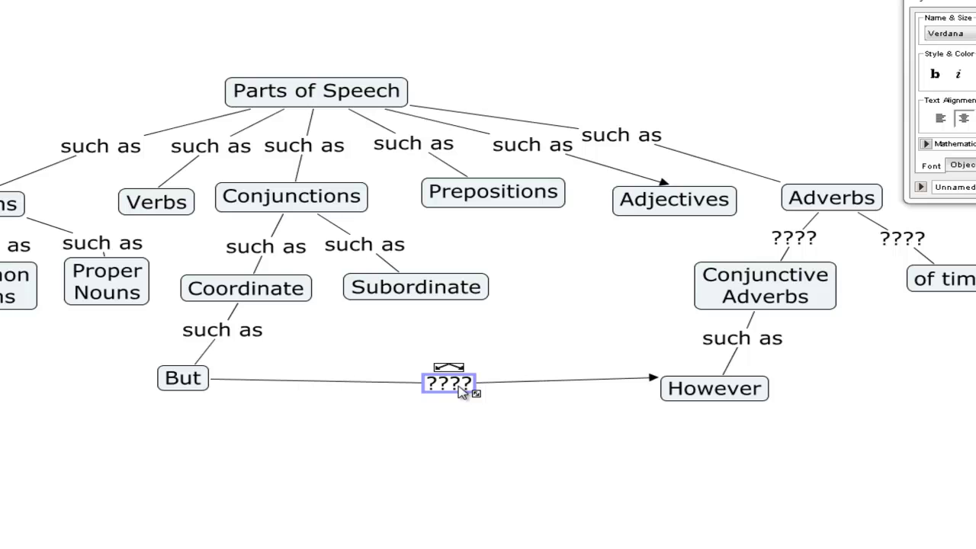
pyautogui.write('are')
pyautogui.press('BackSpace')
pyautogui.press('BackSpace')
pyautogui.press('BackSpace')
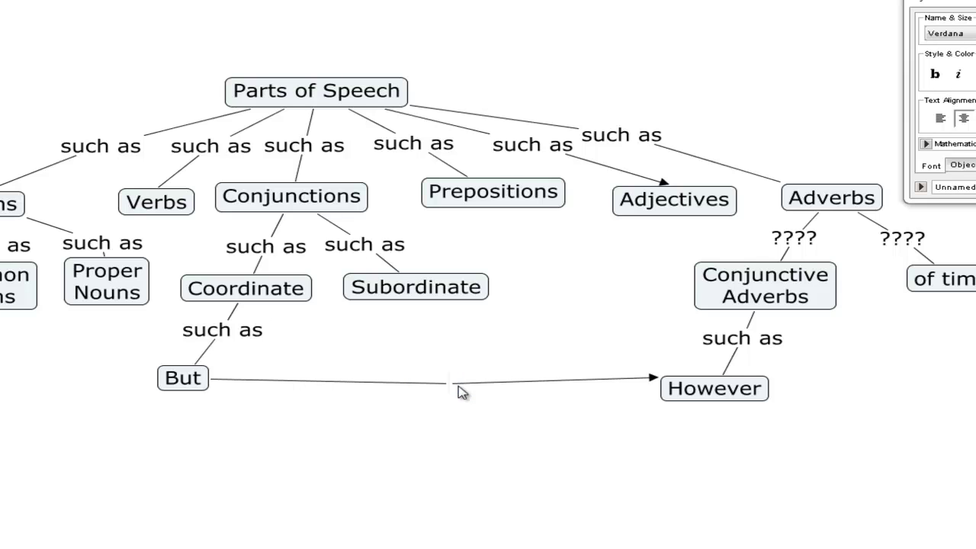
pyautogui.write('semantically')
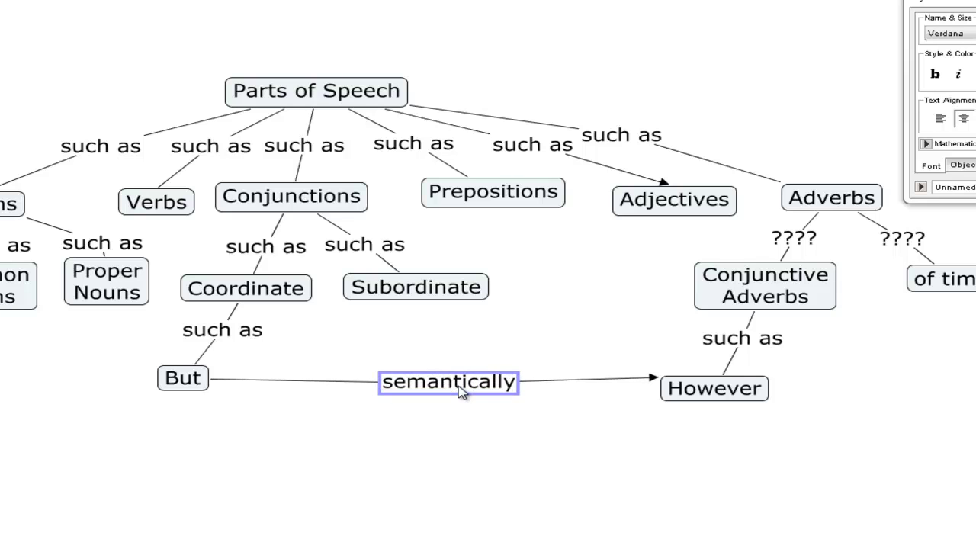
pyautogui.press('Return')
pyautogui.write('similar')
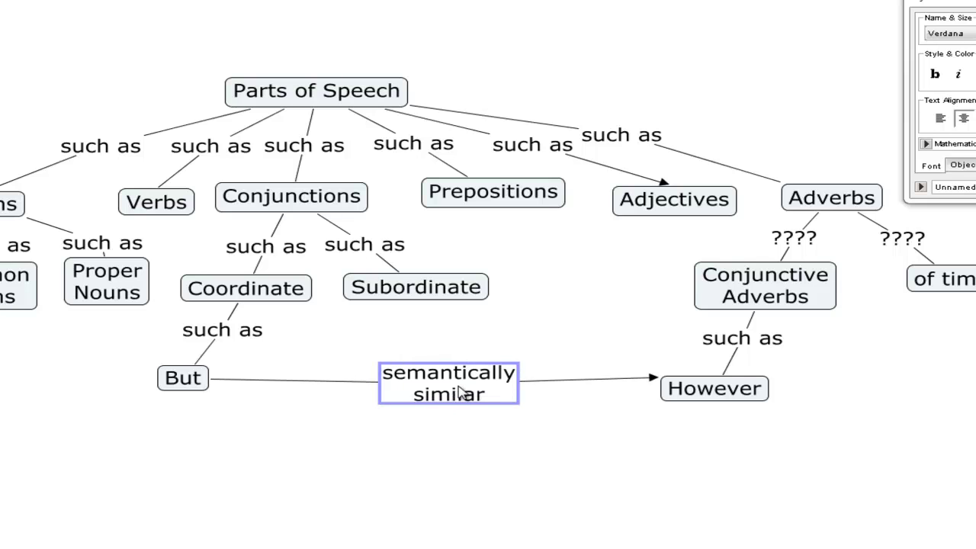
pyautogui.click(580, 445)
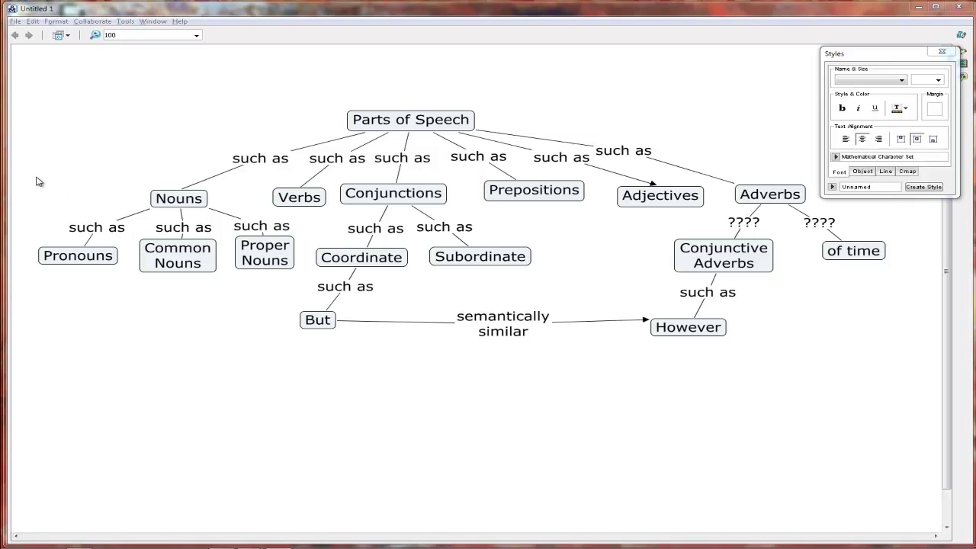
# - Marquee-select Nouns with Pronouns, Common Nouns, Proper Nouns and their linking phrases
pyautogui.moveTo(36, 179); pyautogui.dragTo(249, 294)
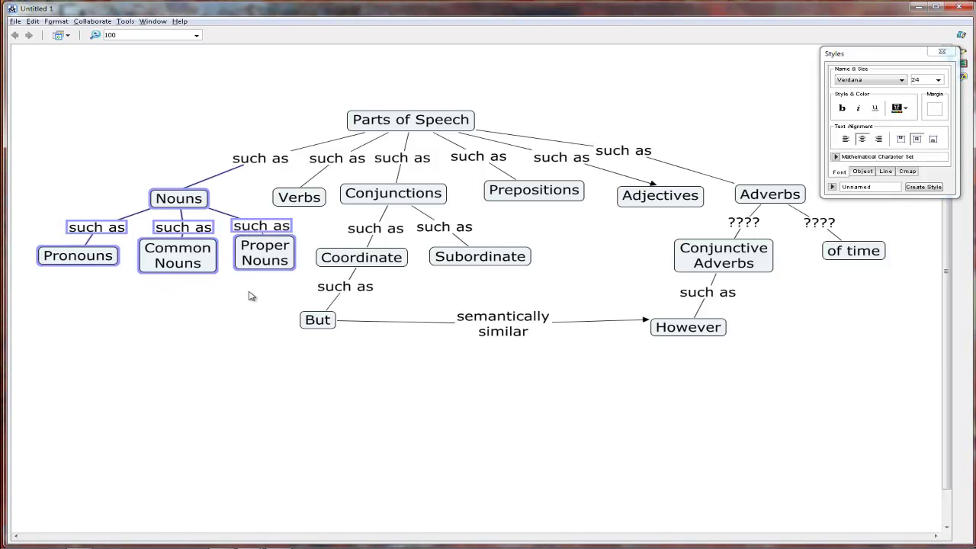
# - Turn the selected Nouns group into a collapsed nested node with Nested Node > Create
pyautogui.rightClick(187, 206)
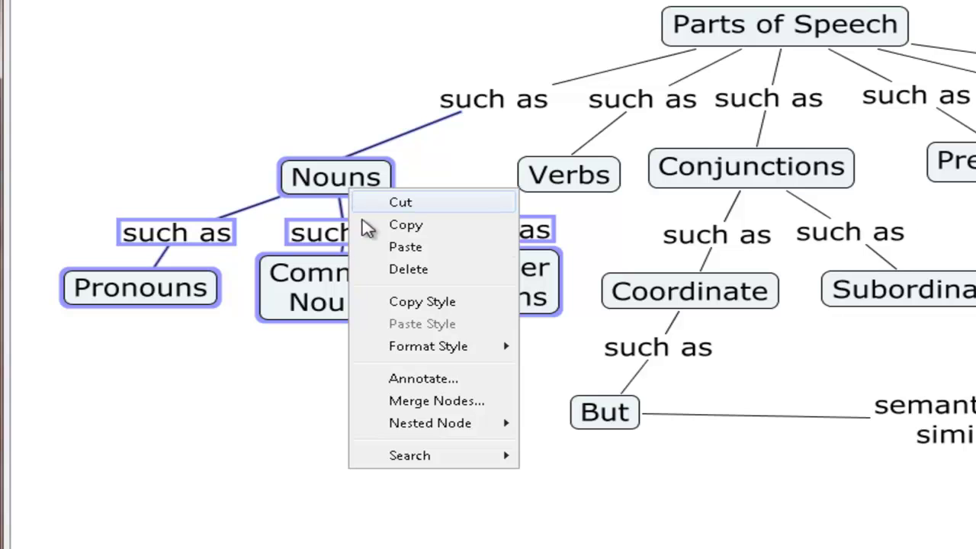
pyautogui.moveTo(424, 429)
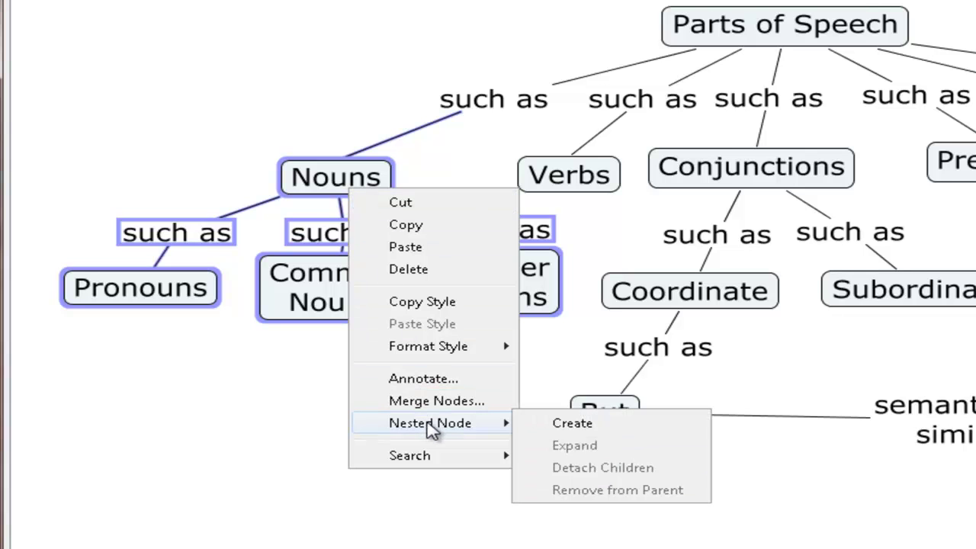
pyautogui.click(544, 426)
pyautogui.click(366, 431)
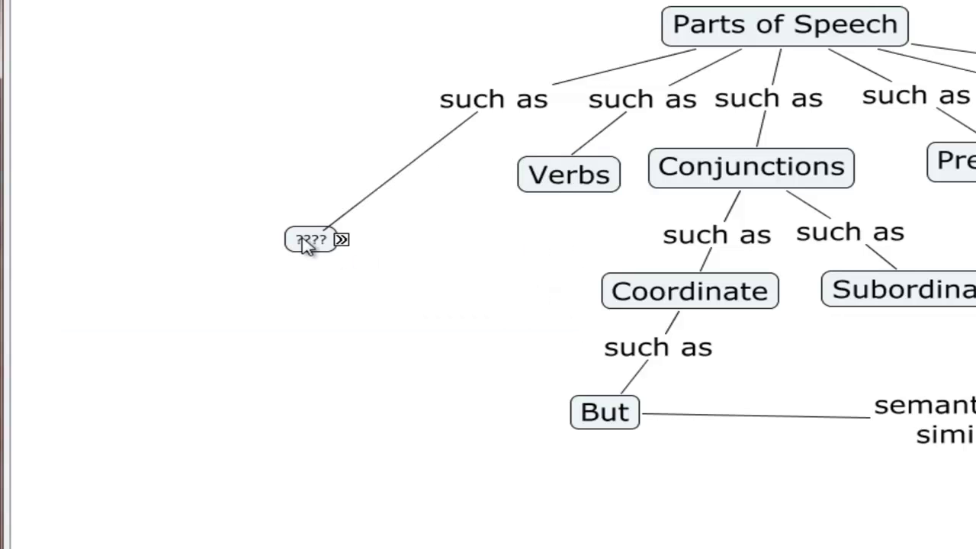
# - Name the collapsed nested node 'Nouns' and enlarge its font size
pyautogui.click(304, 242)
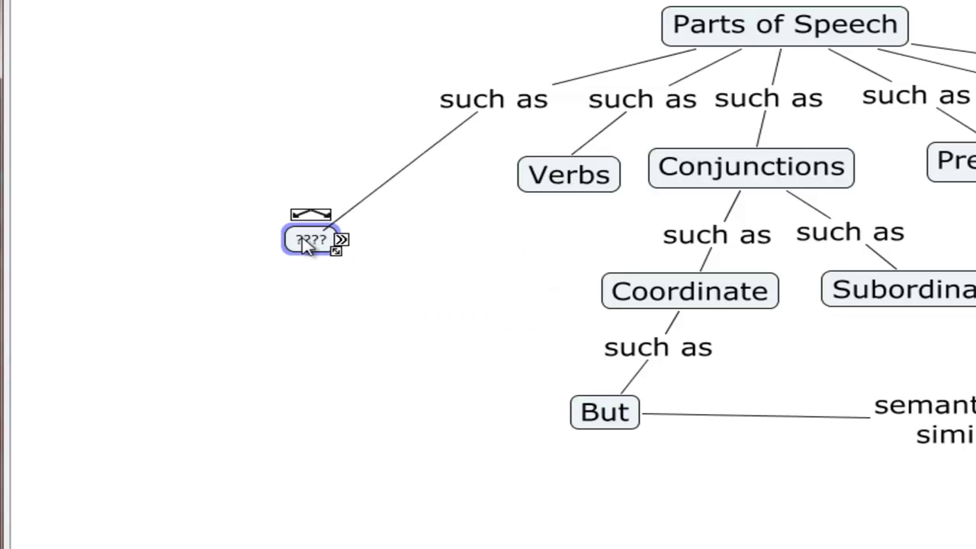
pyautogui.write('Nouns')
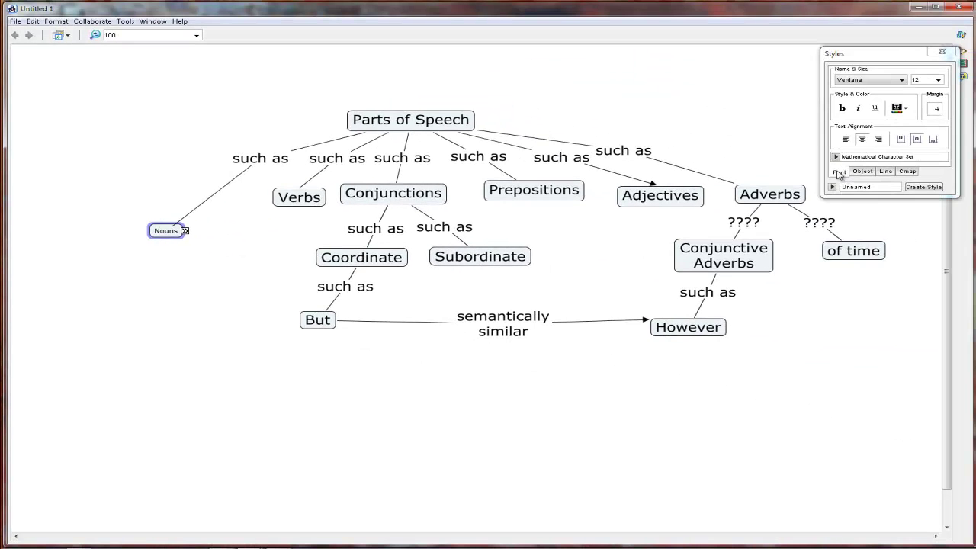
pyautogui.click(938, 80)
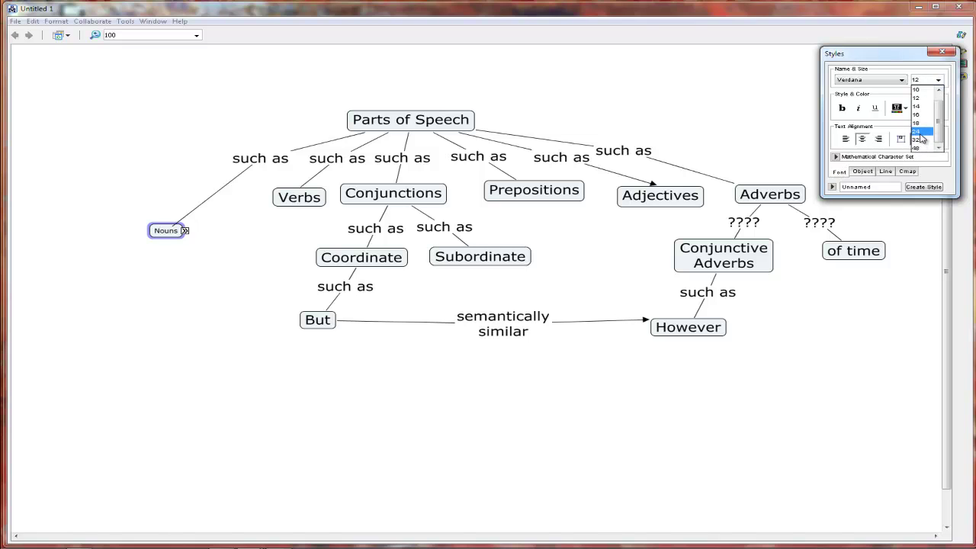
pyautogui.press('Escape')
pyautogui.click(937, 80)
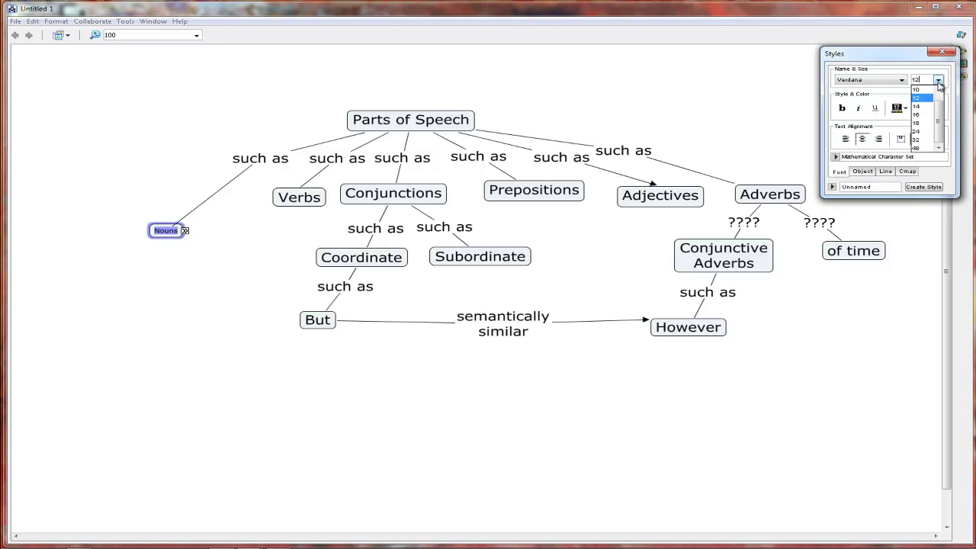
pyautogui.click(920, 128)
pyautogui.click(848, 312)
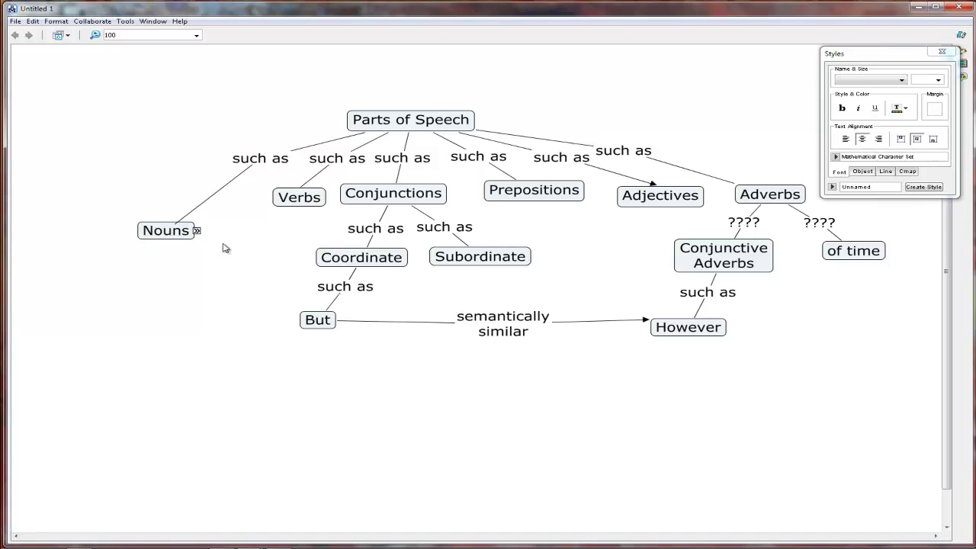
# - Expand the Nouns nested node to show its subtypes and nudge Verbs aside
pyautogui.click(196, 231)
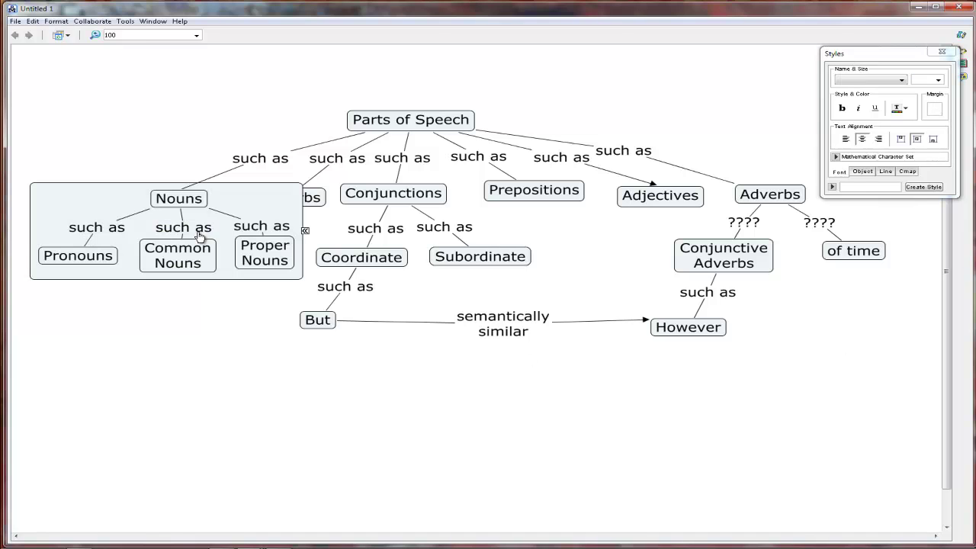
pyautogui.click(304, 231)
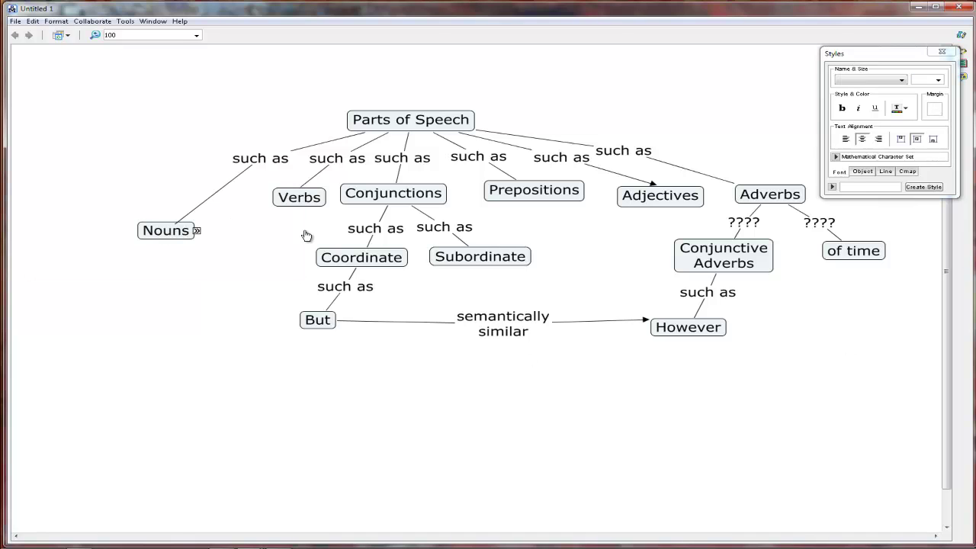
pyautogui.click(196, 232)
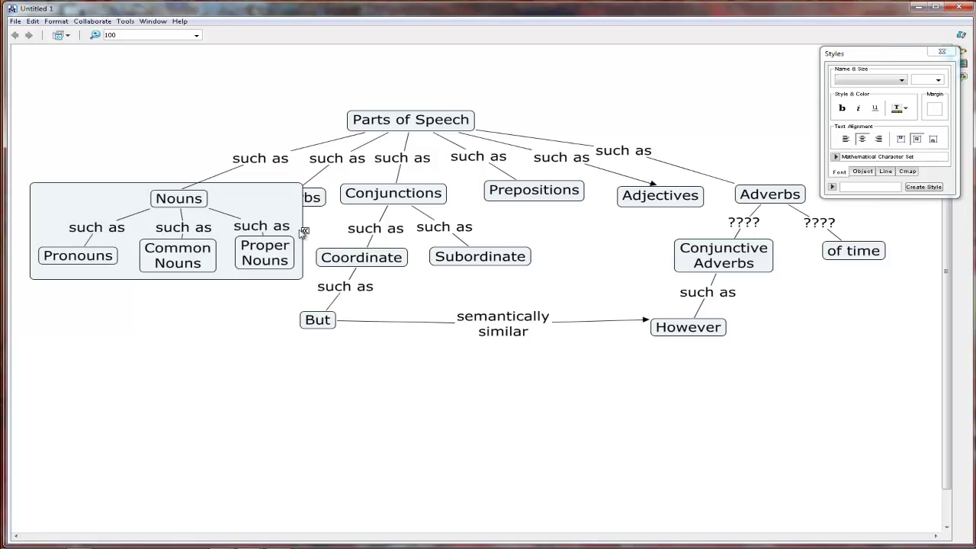
pyautogui.click(305, 233)
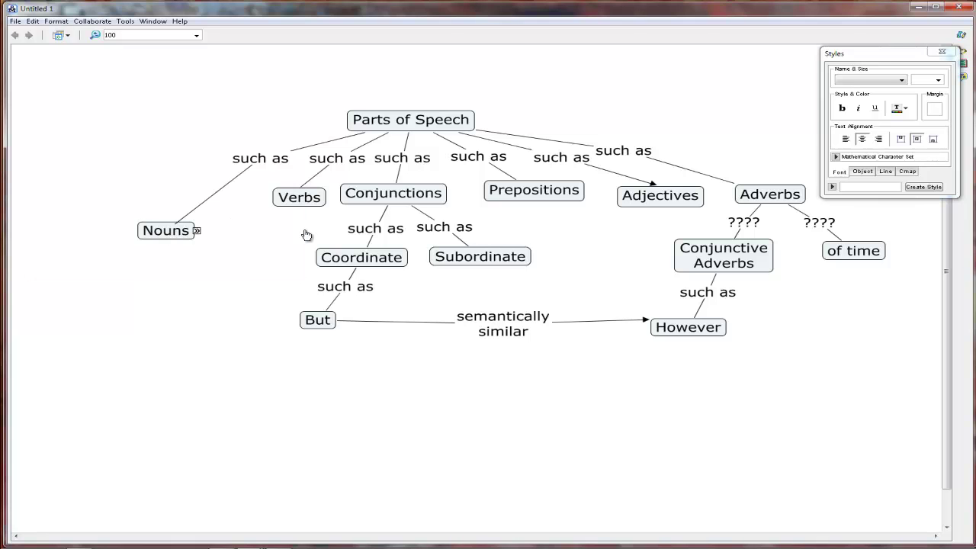
pyautogui.click(196, 231)
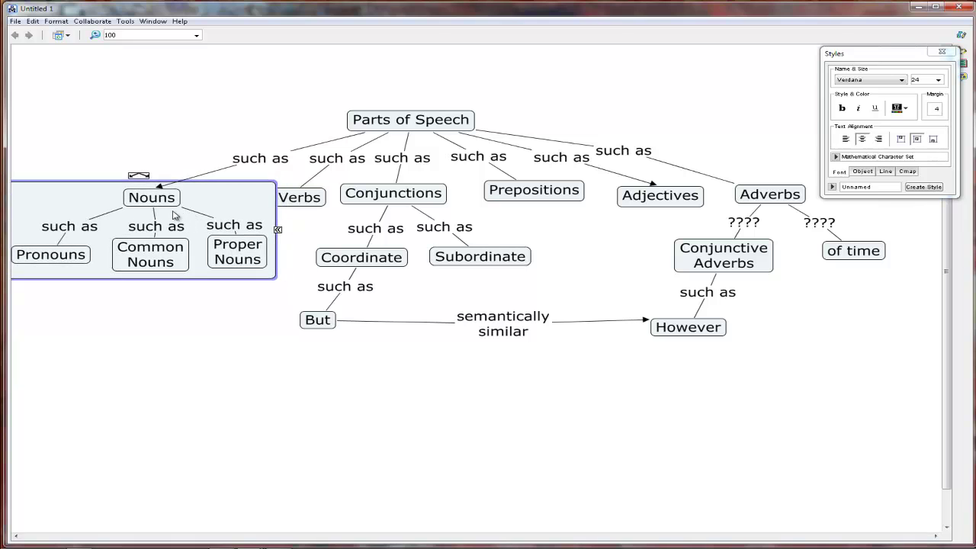
pyautogui.moveTo(302, 205); pyautogui.dragTo(309, 206)
# - Style the Parts of Speech concept with bold text, font size 32 and a gold fill
pyautogui.click(480, 376)
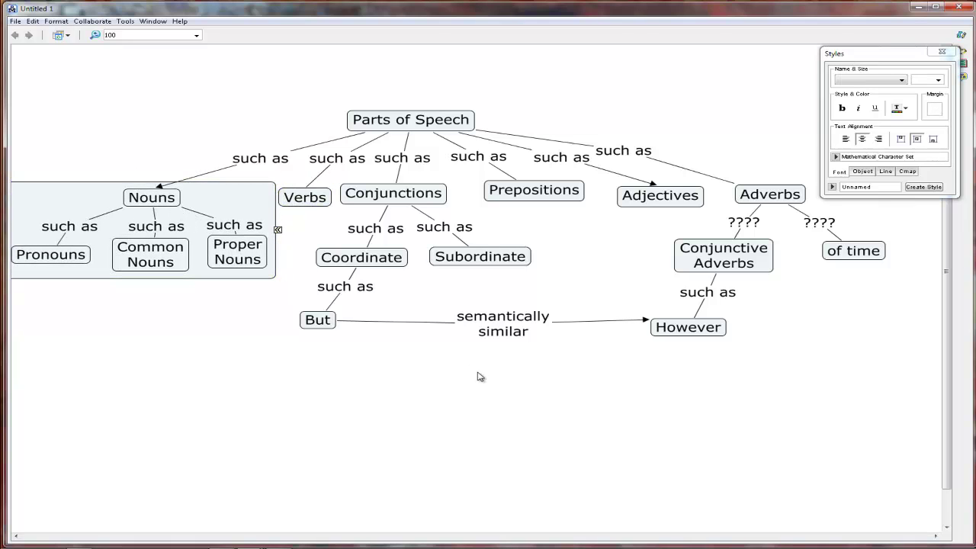
pyautogui.click(440, 123)
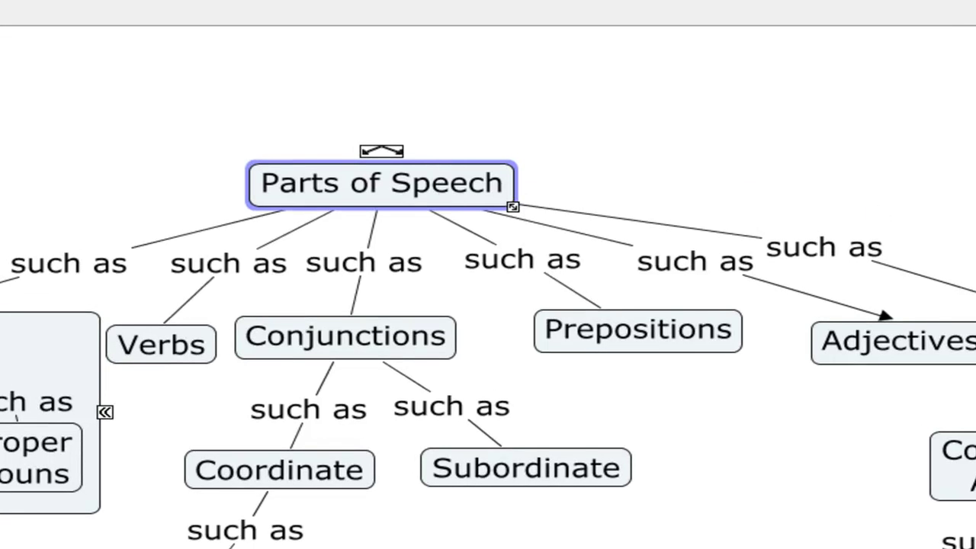
pyautogui.click(875, 107)
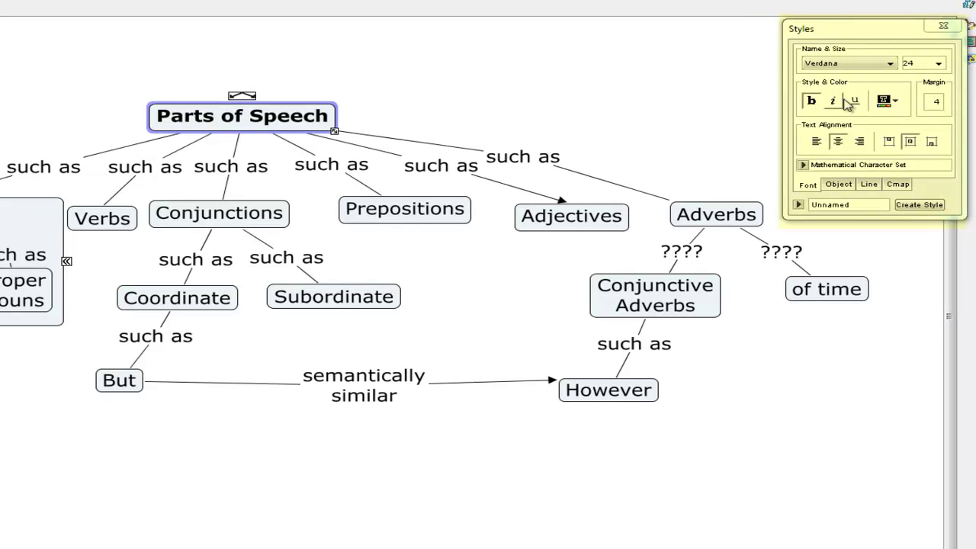
pyautogui.click(938, 63)
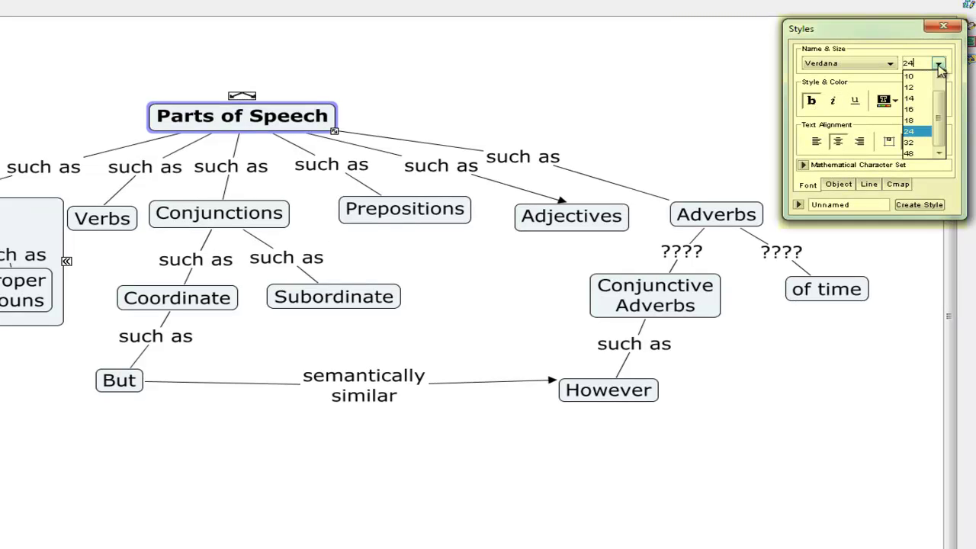
pyautogui.click(909, 142)
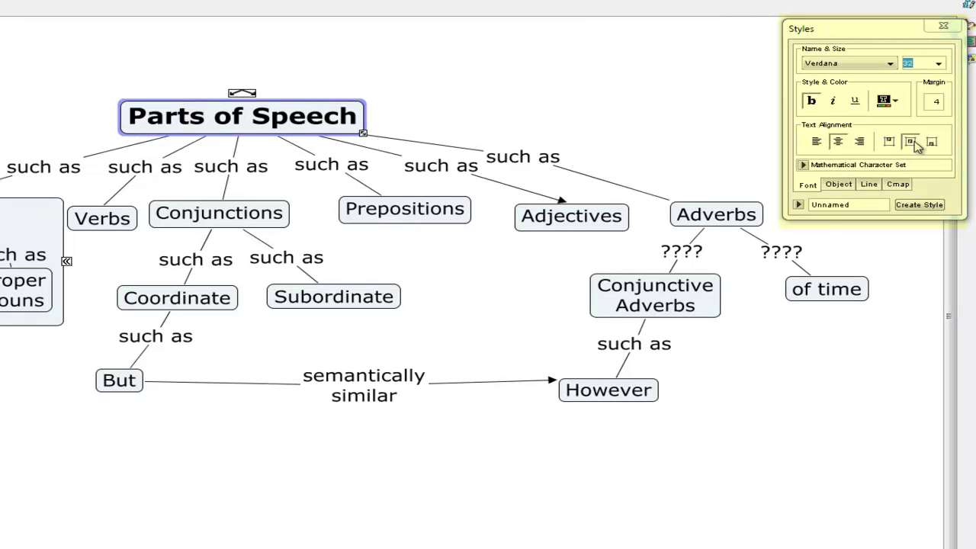
pyautogui.click(839, 185)
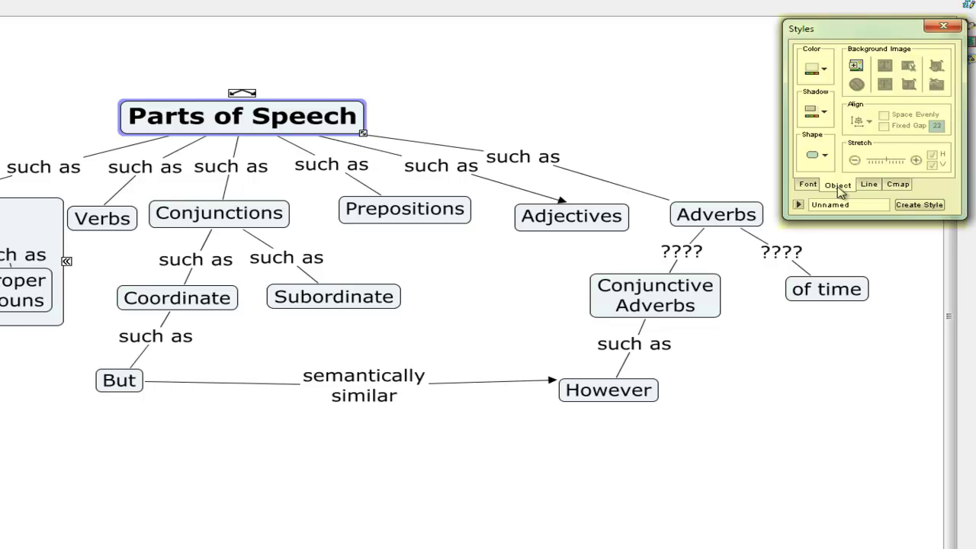
pyautogui.click(824, 70)
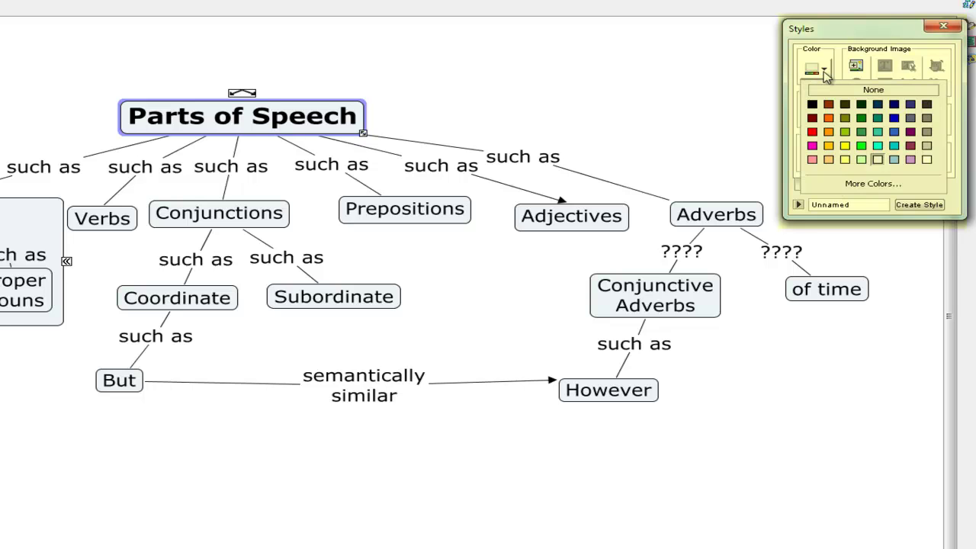
pyautogui.click(830, 146)
pyautogui.click(641, 102)
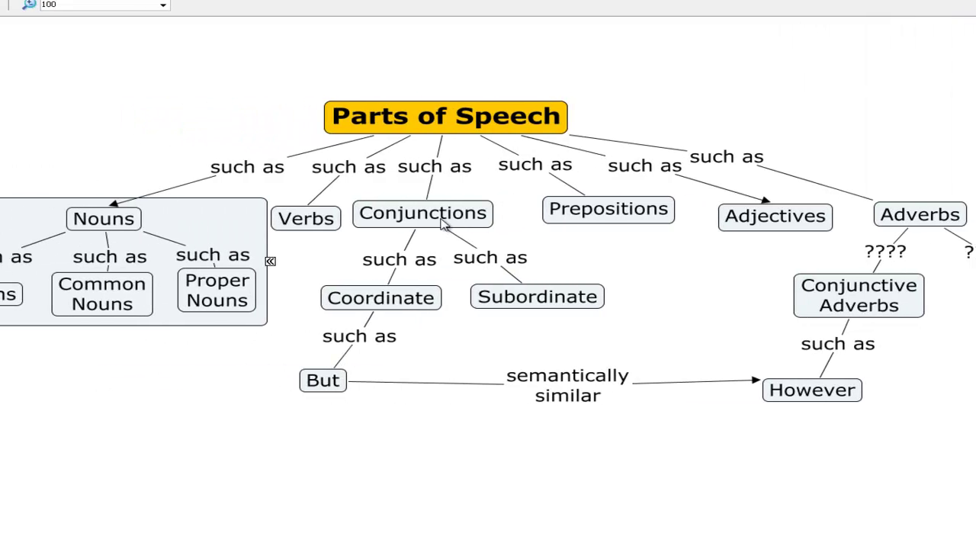
# - Fill Conjunctions, Coordinate, Subordinate, But and their 'such as' labels pale yellow
pyautogui.click(442, 221)
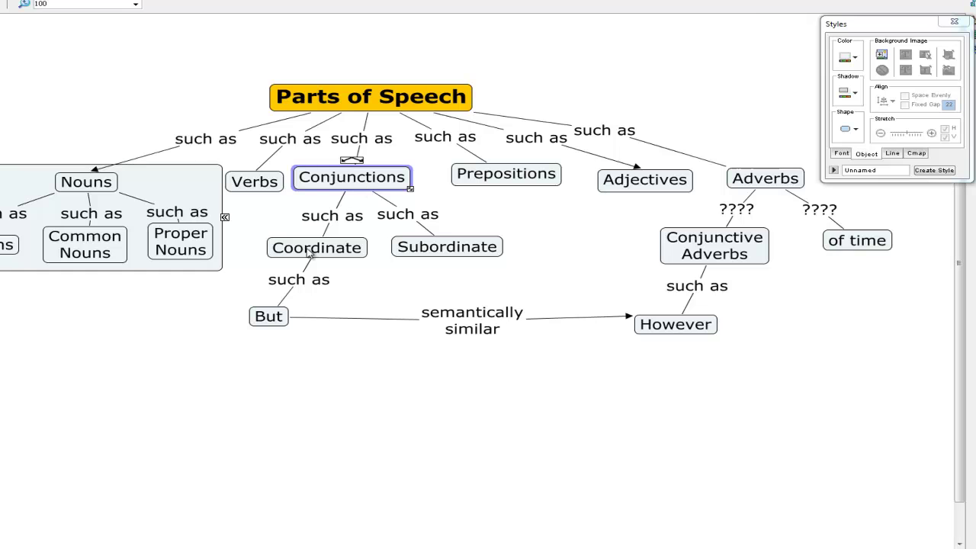
pyautogui.keyDown('ctrl'); pyautogui.click(308, 254); pyautogui.keyUp('ctrl')
pyautogui.keyDown('ctrl'); pyautogui.click(337, 221); pyautogui.keyUp('ctrl')
pyautogui.keyDown('ctrl'); pyautogui.click(407, 217); pyautogui.keyUp('ctrl')
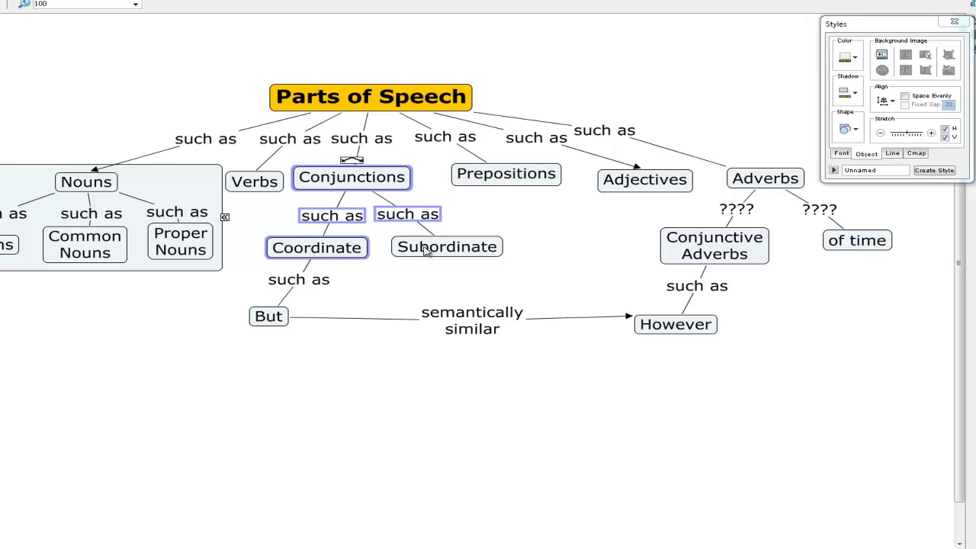
pyautogui.keyDown('ctrl'); pyautogui.click(425, 254); pyautogui.keyUp('ctrl')
pyautogui.keyDown('ctrl'); pyautogui.click(306, 284); pyautogui.keyUp('ctrl')
pyautogui.keyDown('ctrl'); pyautogui.click(271, 323); pyautogui.keyUp('ctrl')
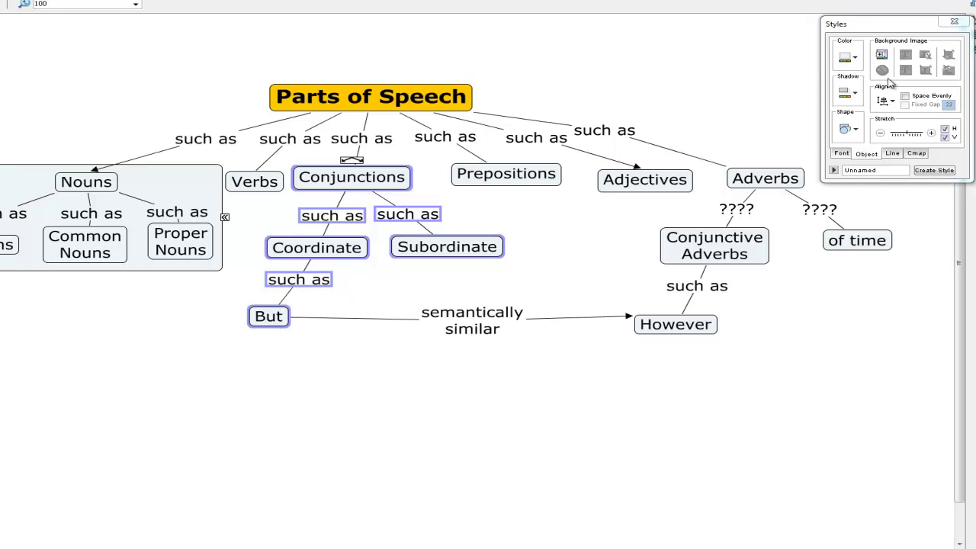
pyautogui.click(855, 59)
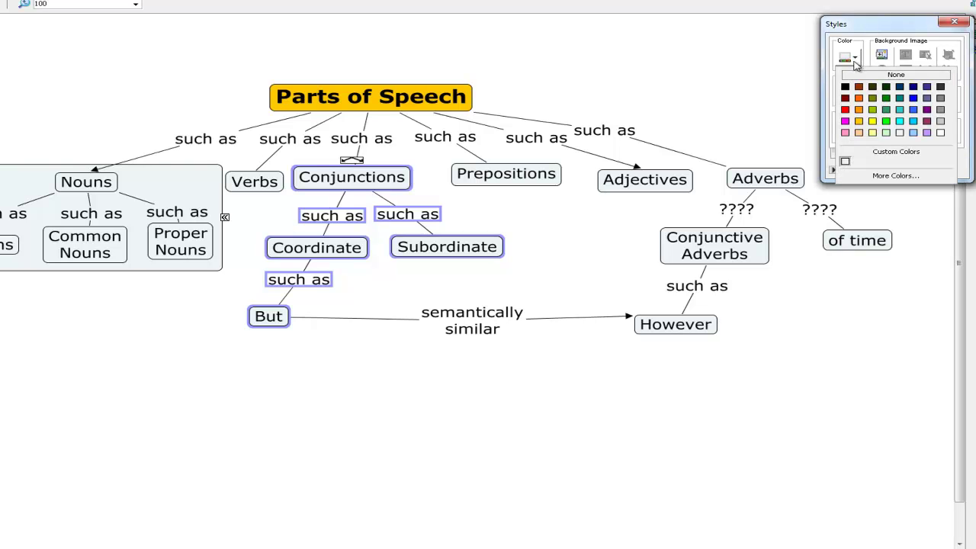
pyautogui.click(872, 132)
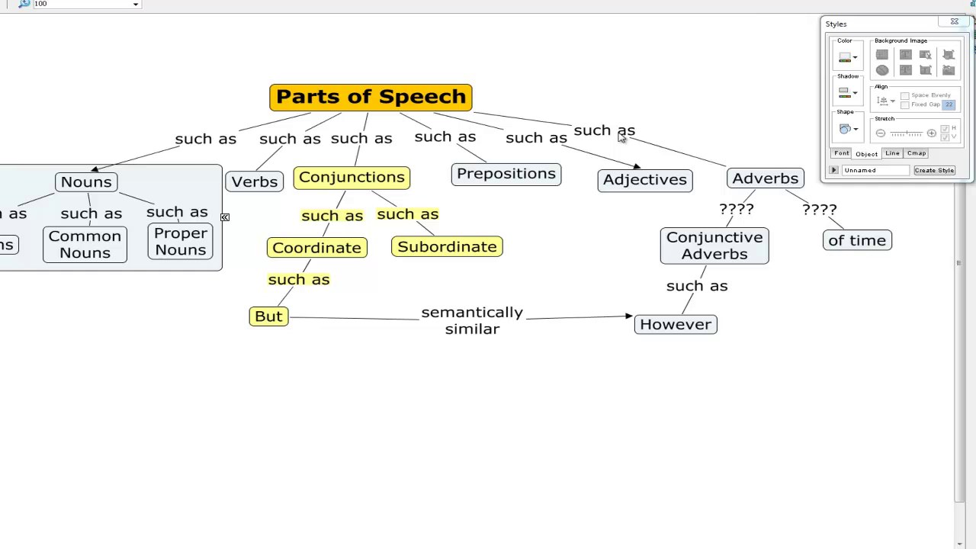
# - Give Adverbs, Conjunctive Adverbs, of time, However and their label a shadow and pink fill
pyautogui.click(618, 133)
pyautogui.keyDown('shift'); pyautogui.click(761, 180); pyautogui.keyUp('shift')
pyautogui.keyDown('shift'); pyautogui.click(728, 246); pyautogui.keyUp('shift')
pyautogui.keyDown('shift'); pyautogui.click(845, 245); pyautogui.keyUp('shift')
pyautogui.keyDown('shift'); pyautogui.click(704, 327); pyautogui.keyUp('shift')
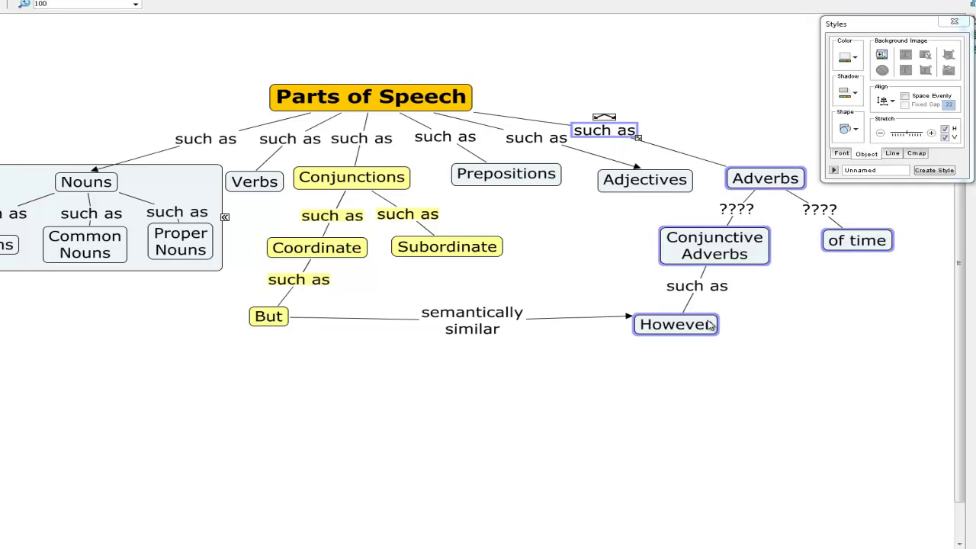
pyautogui.click(855, 94)
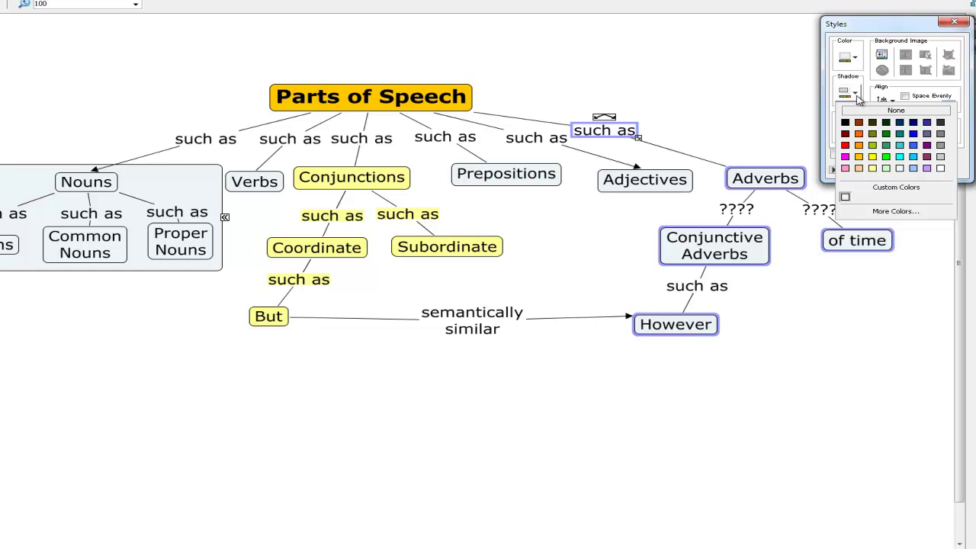
pyautogui.click(900, 170)
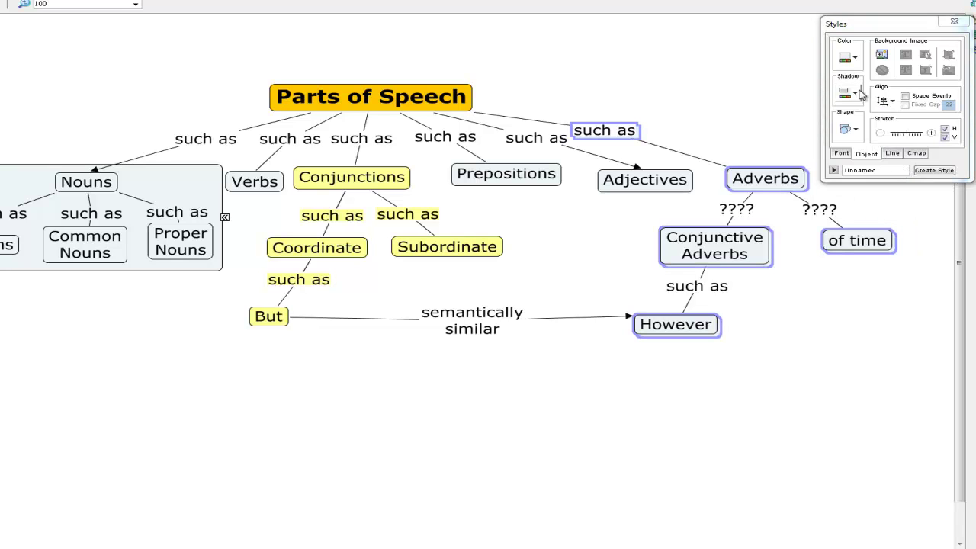
pyautogui.click(855, 58)
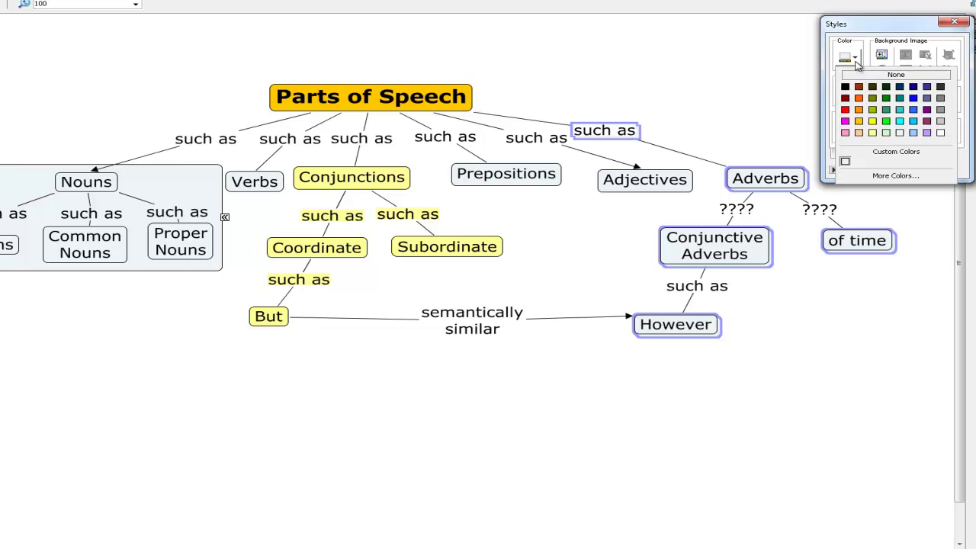
pyautogui.click(845, 132)
pyautogui.click(799, 315)
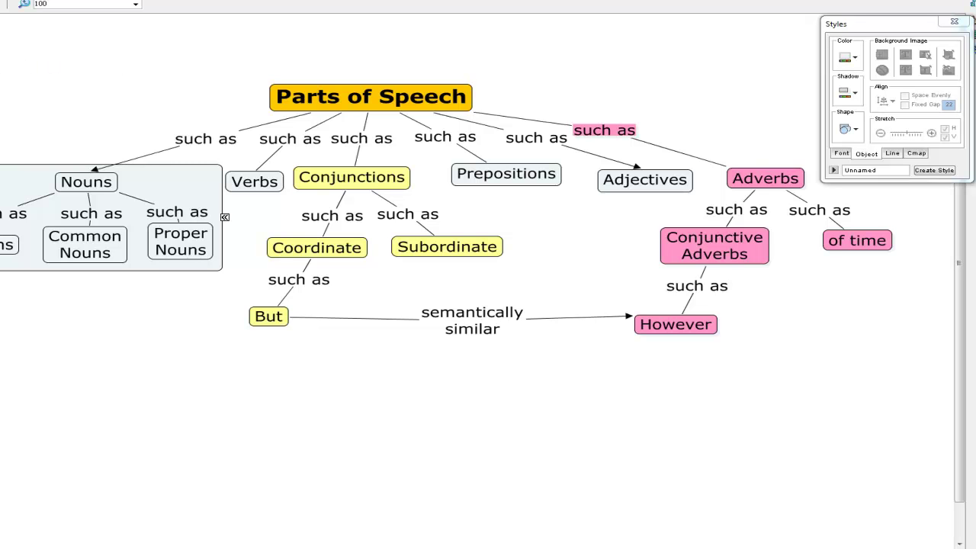
# - Set the line thickness of the whole map to 4
pyautogui.moveTo(0, 51); pyautogui.dragTo(872, 351)
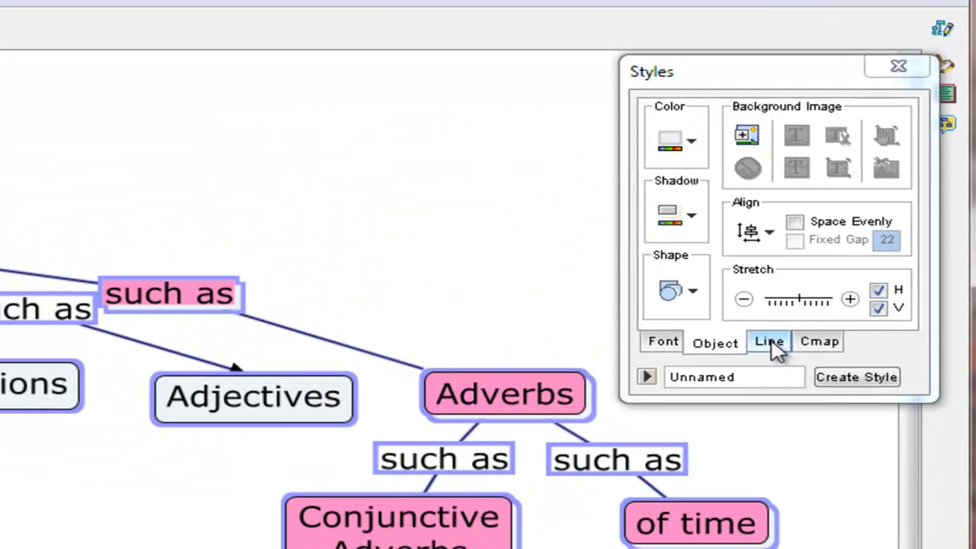
pyautogui.click(854, 217)
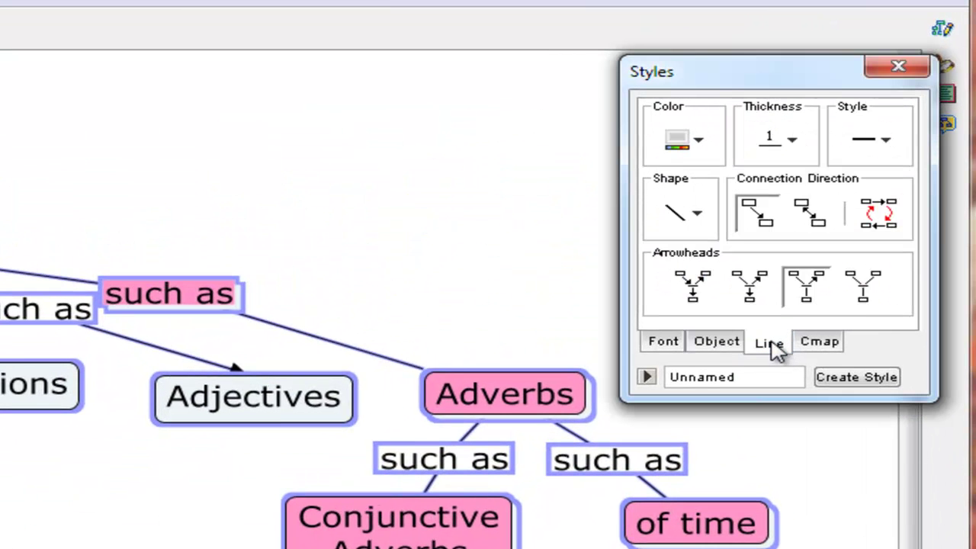
pyautogui.click(793, 140)
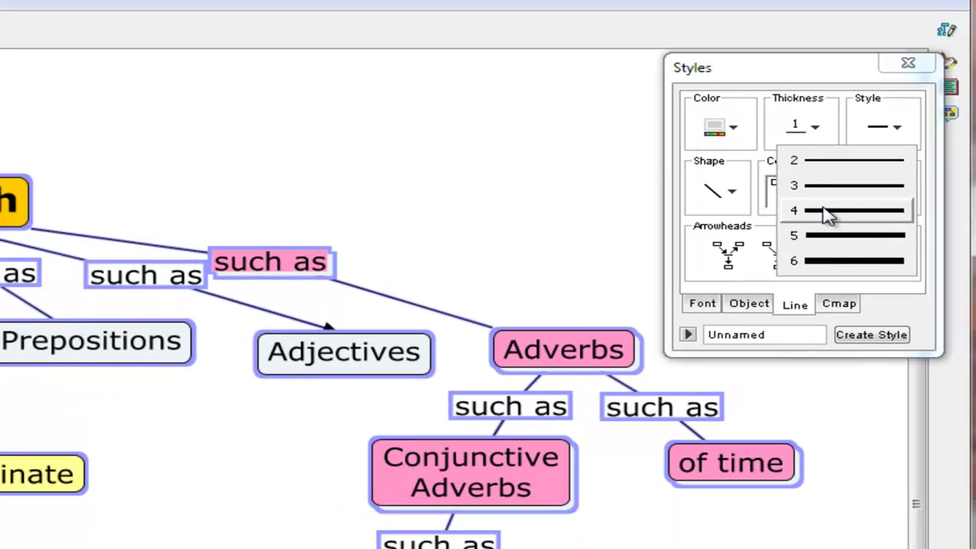
pyautogui.click(806, 236)
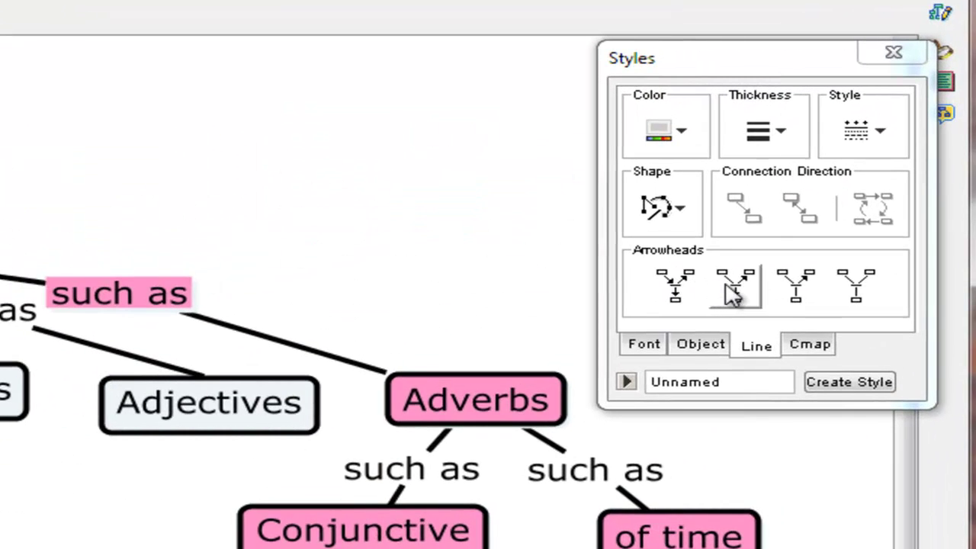
# - Select all concepts and links and add arrowheads to the links
pyautogui.click(741, 292)
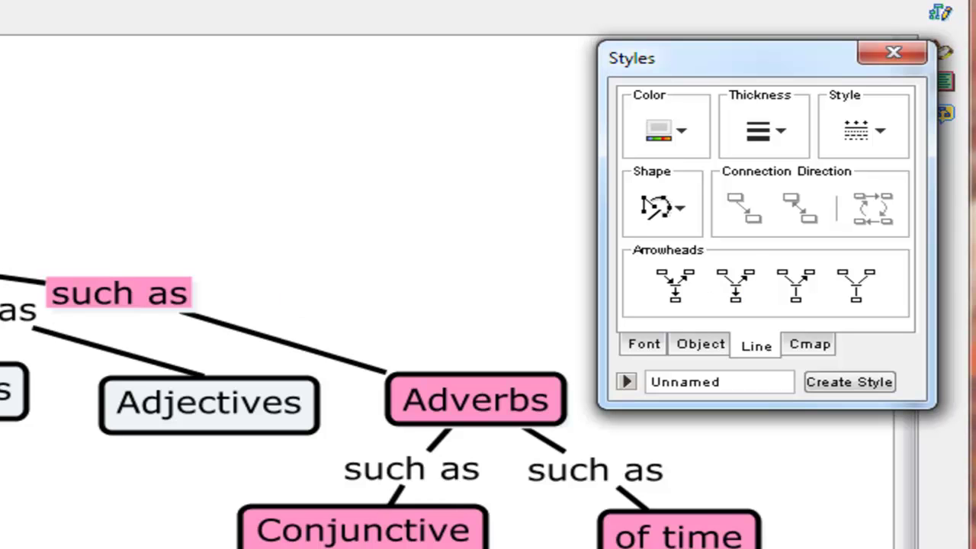
pyautogui.hotkey('ctrl', 'a')
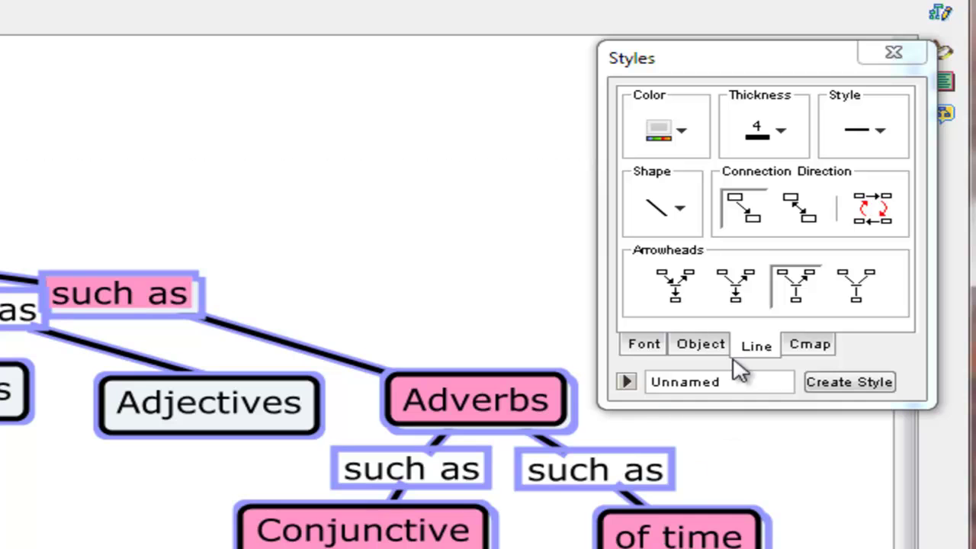
pyautogui.click(734, 286)
pyautogui.click(366, 203)
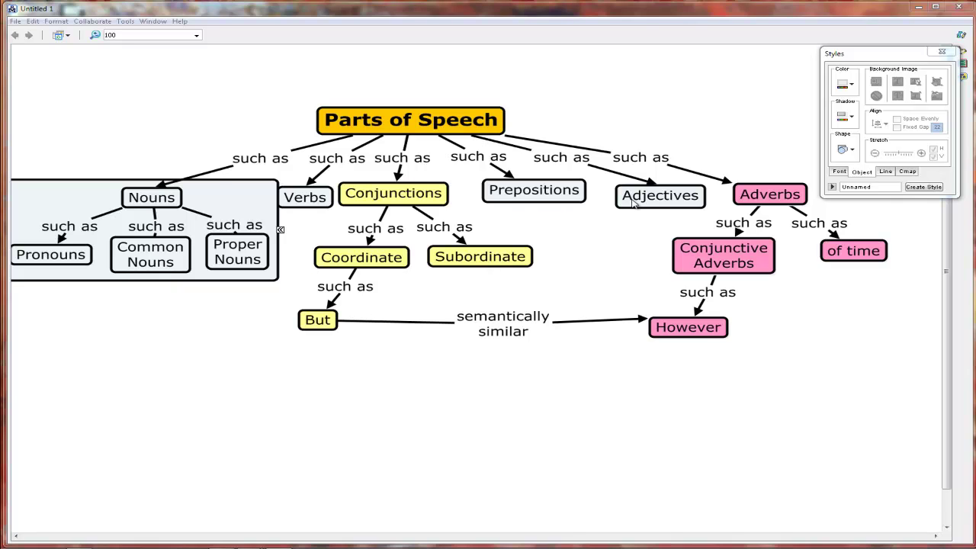
# - Reposition Adjectives upward, move of time, place Verbs beside Subordinate and lower Coordinate
pyautogui.moveTo(653, 199); pyautogui.dragTo(660, 130)
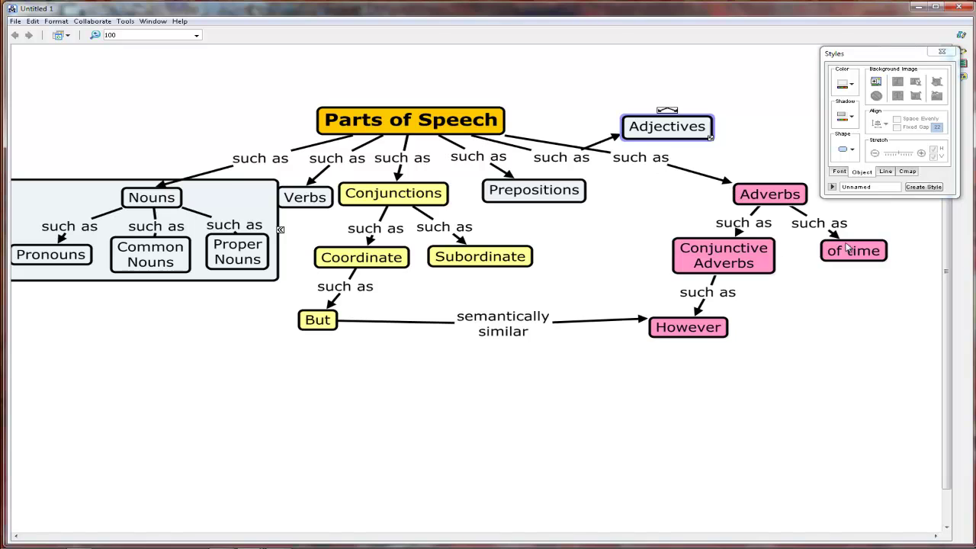
pyautogui.moveTo(849, 249); pyautogui.dragTo(624, 242)
pyautogui.moveTo(313, 204); pyautogui.dragTo(523, 233)
pyautogui.moveTo(385, 266); pyautogui.dragTo(460, 305)
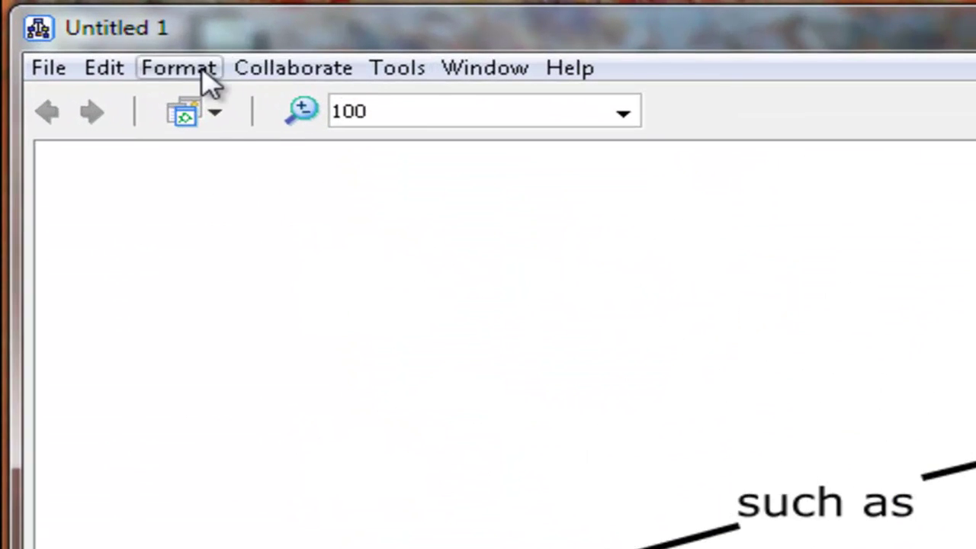
# - Apply a new hierarchical automatic layout to the Parts of Speech map
pyautogui.click(133, 46)
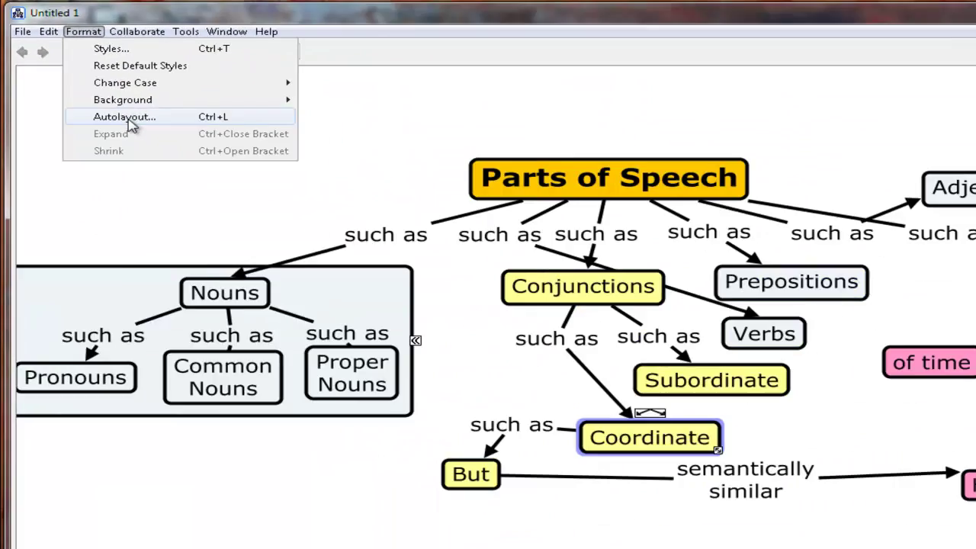
pyautogui.click(266, 250)
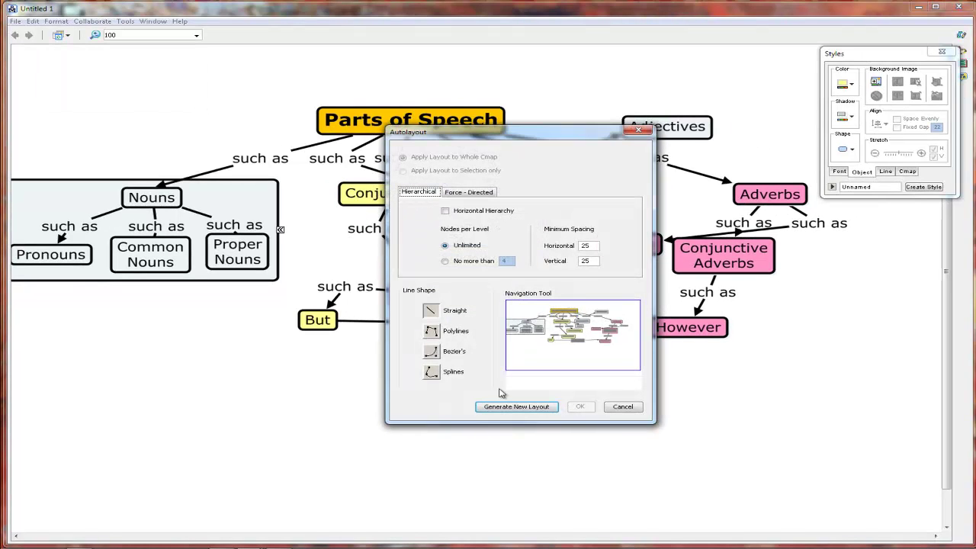
pyautogui.click(515, 408)
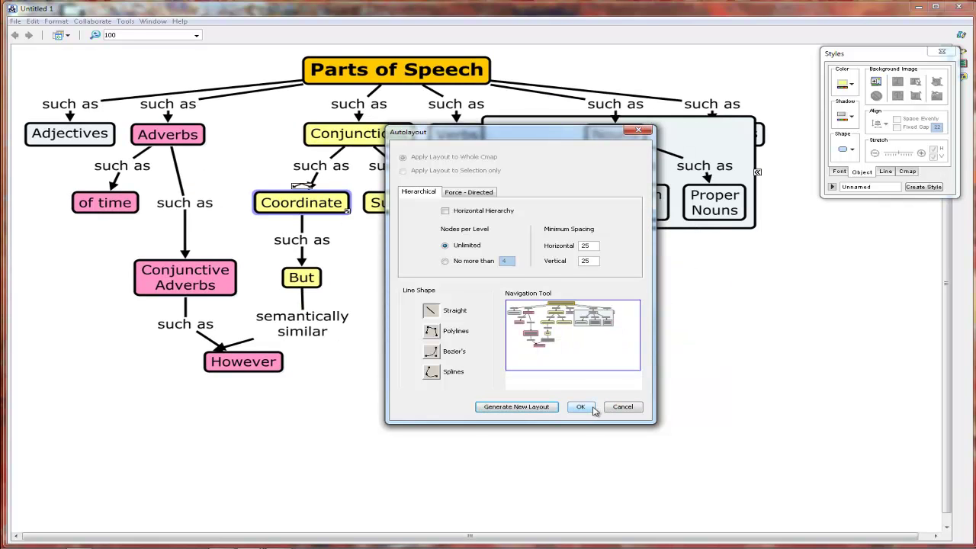
pyautogui.click(590, 409)
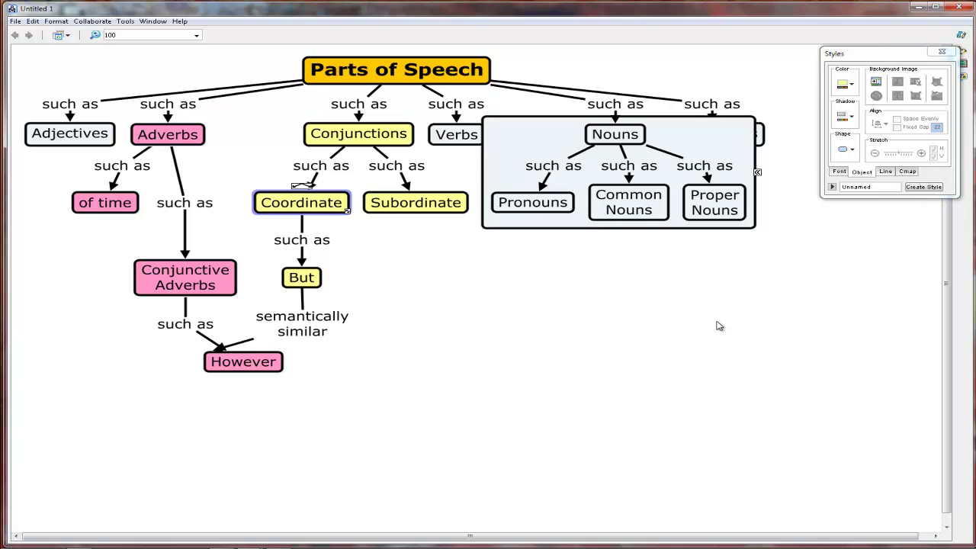
# - Move the nested Nouns box below its link so Prepositions is uncovered
pyautogui.click(561, 130)
pyautogui.moveTo(561, 130); pyautogui.dragTo(569, 181)
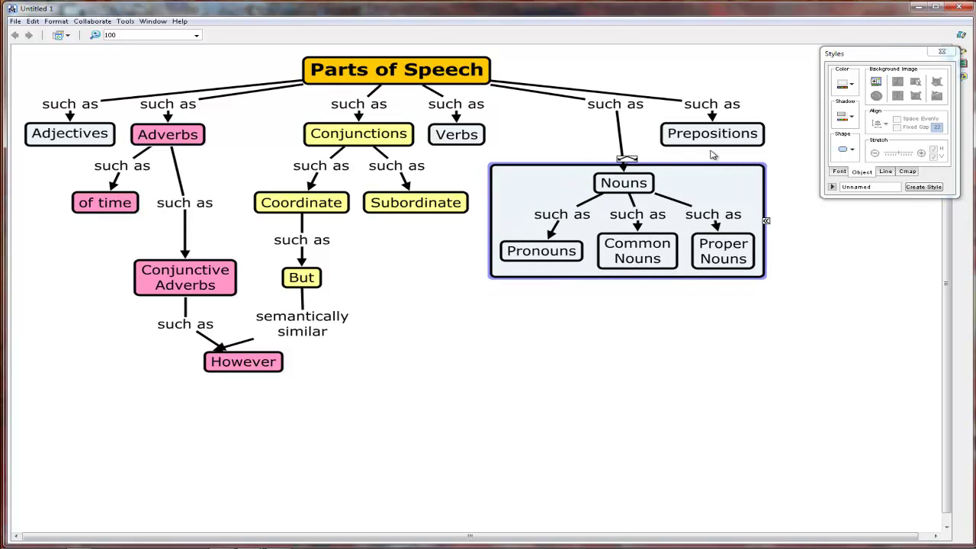
pyautogui.click(858, 283)
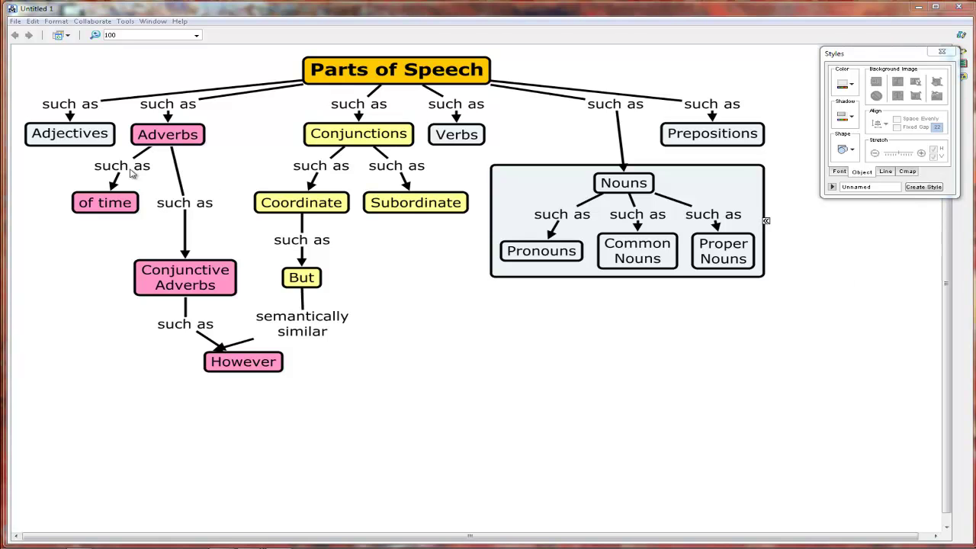
# - Drag Adjectives, Adverbs, Conjunctions, Verbs and Prepositions roughly into one row
pyautogui.click(95, 139)
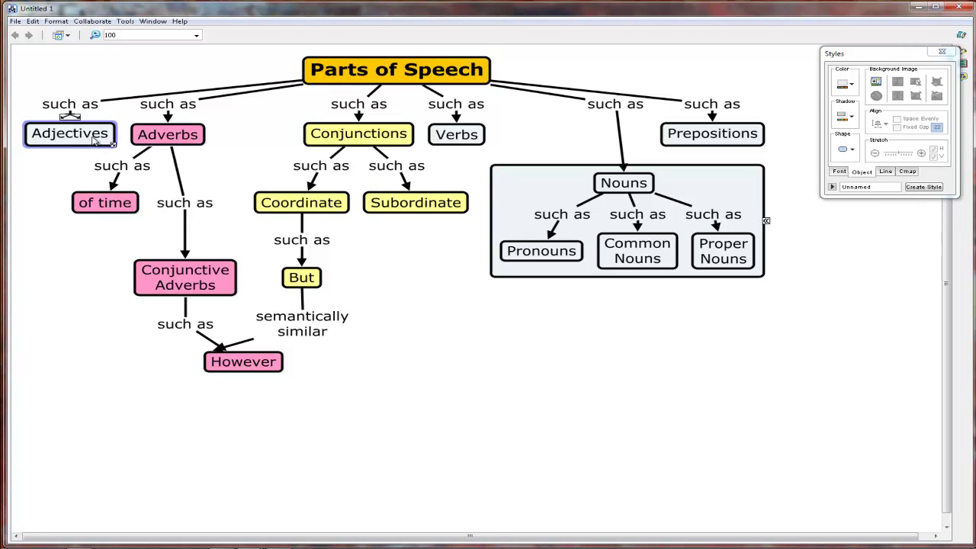
pyautogui.click(56, 21)
pyautogui.click(74, 113)
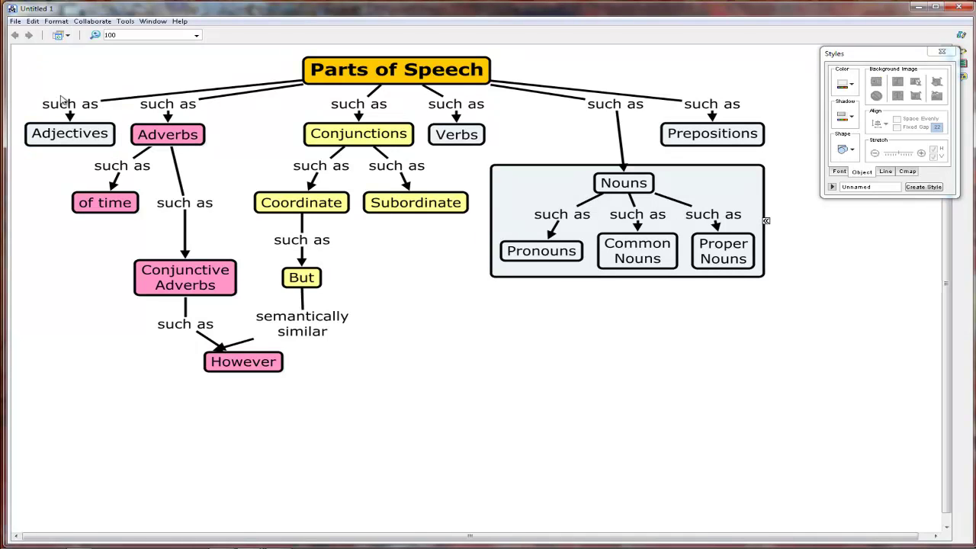
pyautogui.click(70, 135)
pyautogui.moveTo(70, 135); pyautogui.dragTo(68, 155)
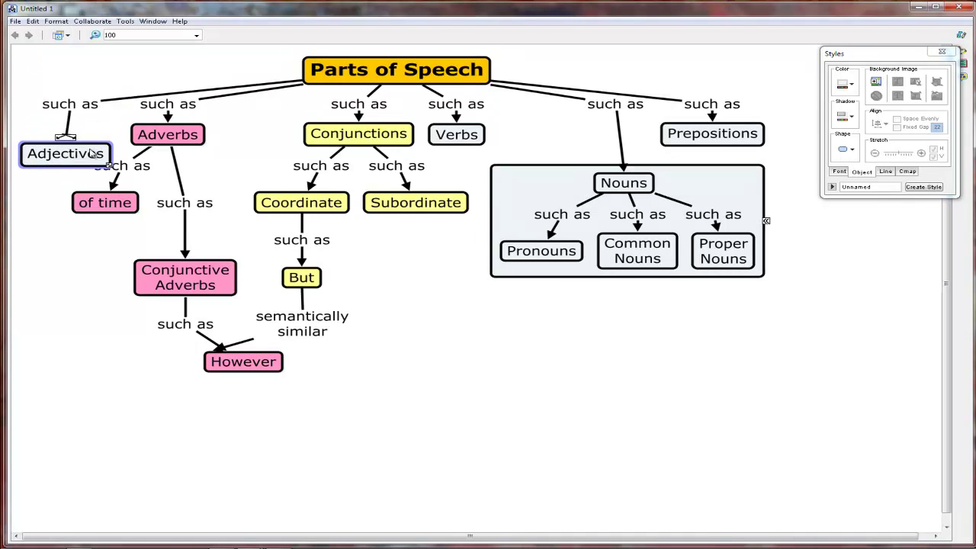
pyautogui.moveTo(166, 143); pyautogui.dragTo(186, 134)
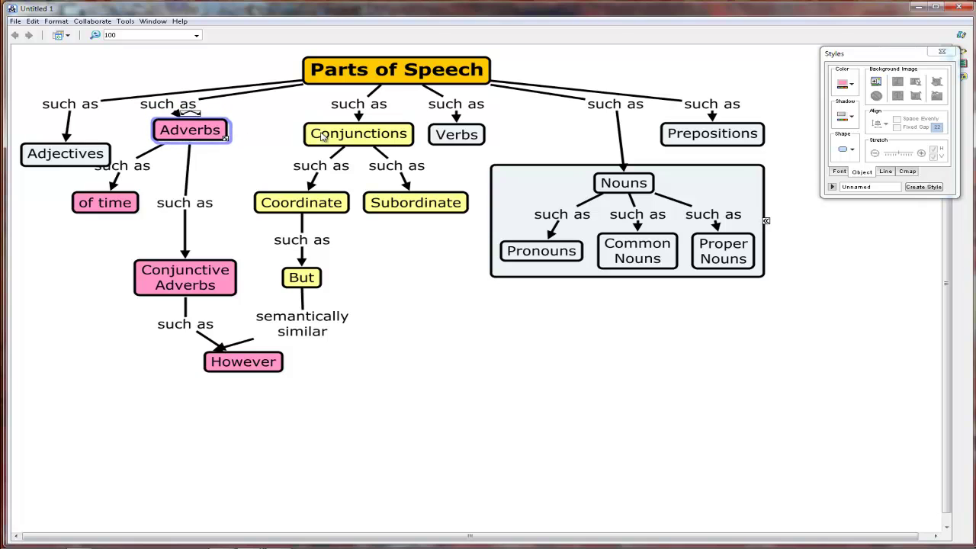
pyautogui.moveTo(364, 141); pyautogui.dragTo(338, 141)
pyautogui.moveTo(433, 138); pyautogui.dragTo(461, 120)
pyautogui.moveTo(660, 135); pyautogui.dragTo(669, 145)
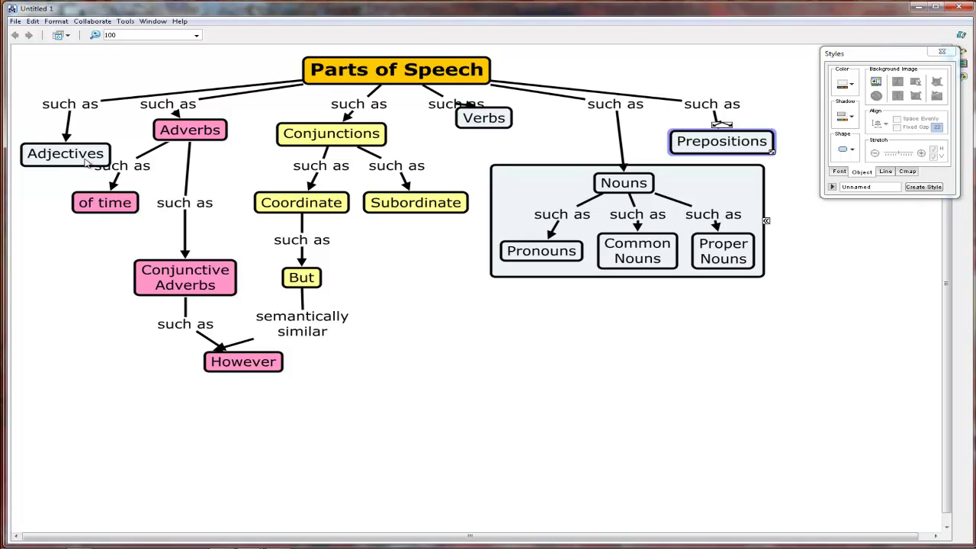
# - Select the five top-level concepts and line them up with Align Middle
pyautogui.click(87, 160)
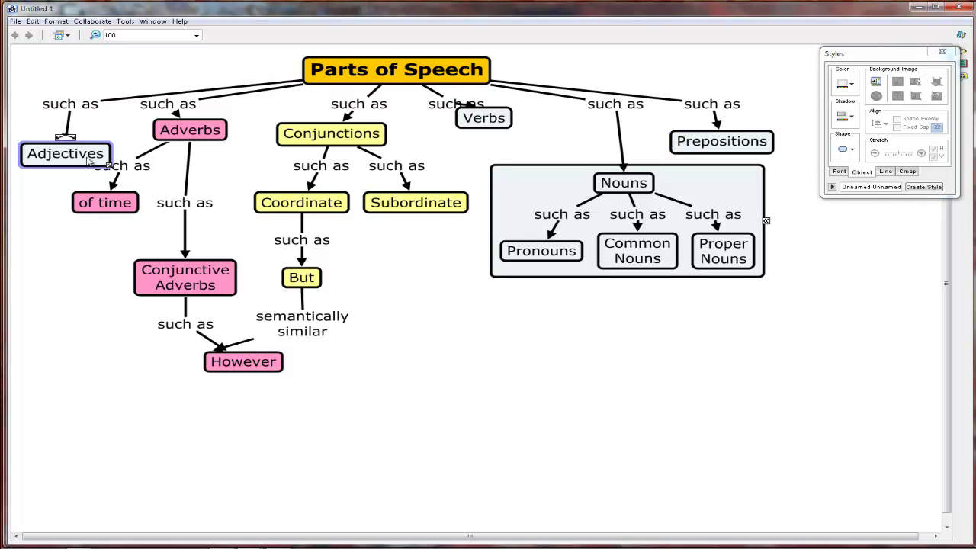
pyautogui.keyDown('ctrl'); pyautogui.click(189, 135); pyautogui.keyUp('ctrl')
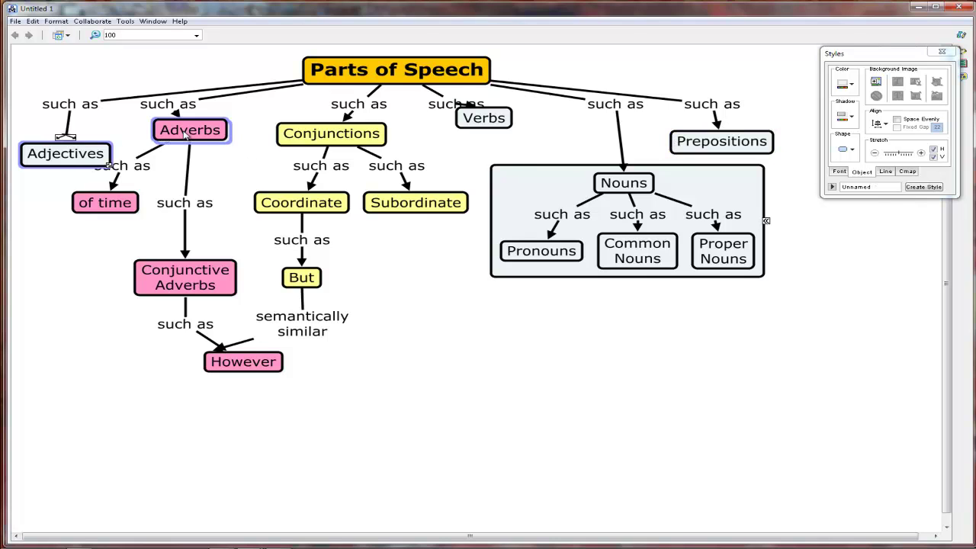
pyautogui.keyDown('ctrl'); pyautogui.click(306, 138); pyautogui.keyUp('ctrl')
pyautogui.keyDown('ctrl'); pyautogui.click(473, 128); pyautogui.keyUp('ctrl')
pyautogui.keyDown('ctrl'); pyautogui.click(693, 140); pyautogui.keyUp('ctrl')
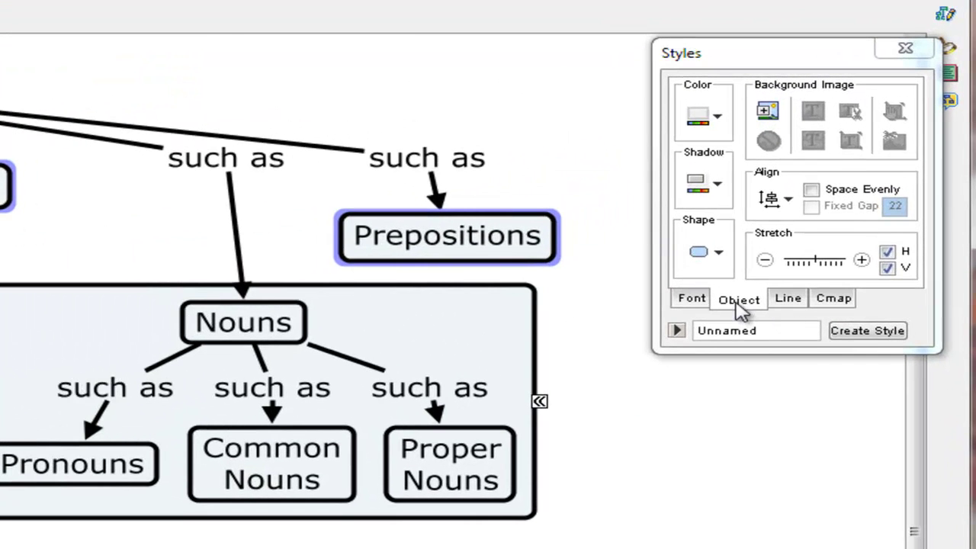
pyautogui.click(738, 303)
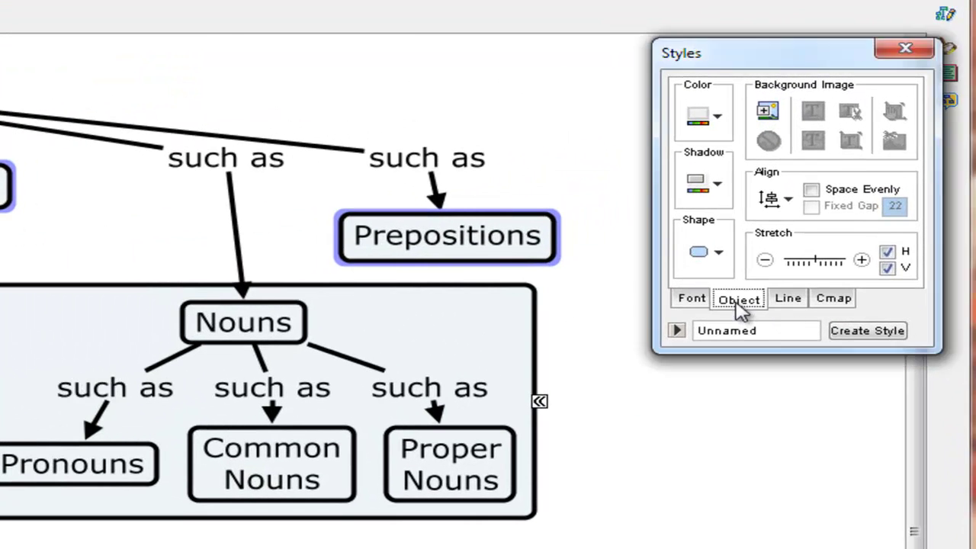
pyautogui.click(786, 200)
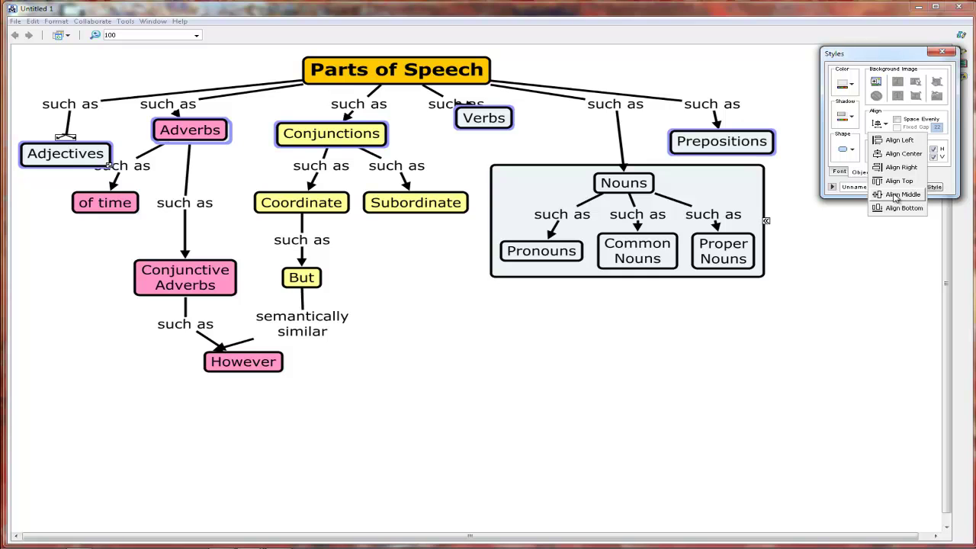
pyautogui.click(896, 195)
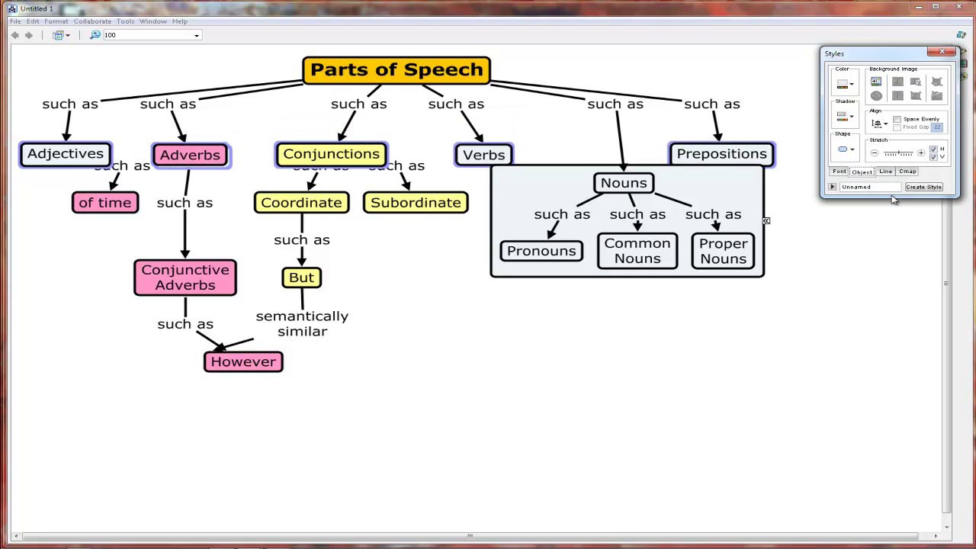
pyautogui.click(822, 228)
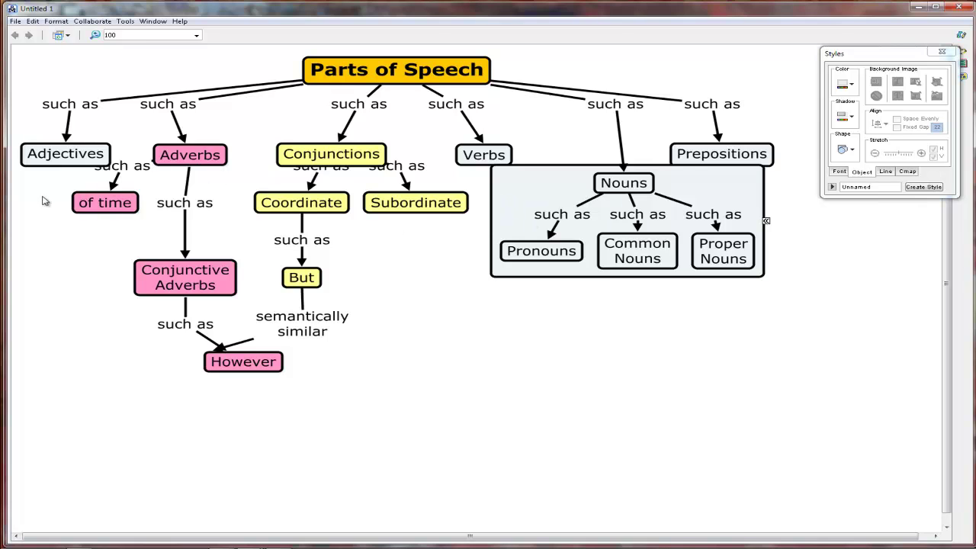
# - Move the lower branches of the map down as a group
pyautogui.moveTo(46, 192); pyautogui.dragTo(797, 391)
pyautogui.moveTo(508, 207); pyautogui.dragTo(505, 231)
pyautogui.moveTo(397, 167); pyautogui.dragTo(399, 178)
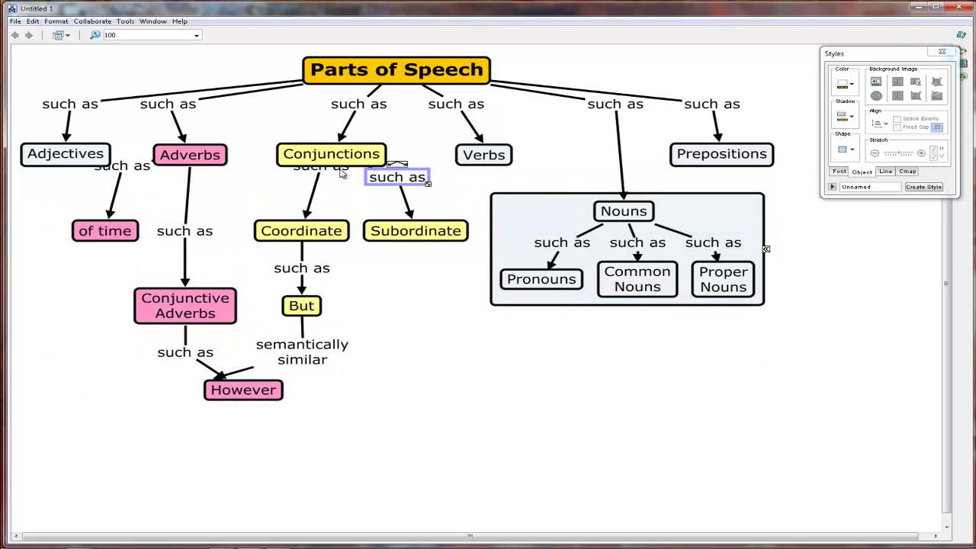
# - Set the such as labels onto the Coordinate, of time and Subordinate links
pyautogui.moveTo(341, 170); pyautogui.dragTo(342, 187)
pyautogui.moveTo(145, 167); pyautogui.dragTo(145, 184)
pyautogui.moveTo(391, 183); pyautogui.dragTo(385, 190)
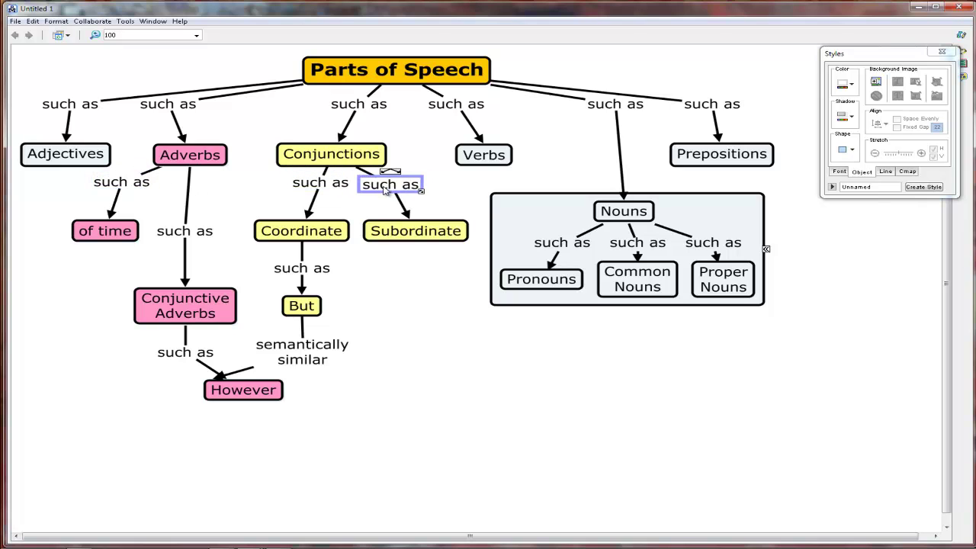
pyautogui.click(865, 253)
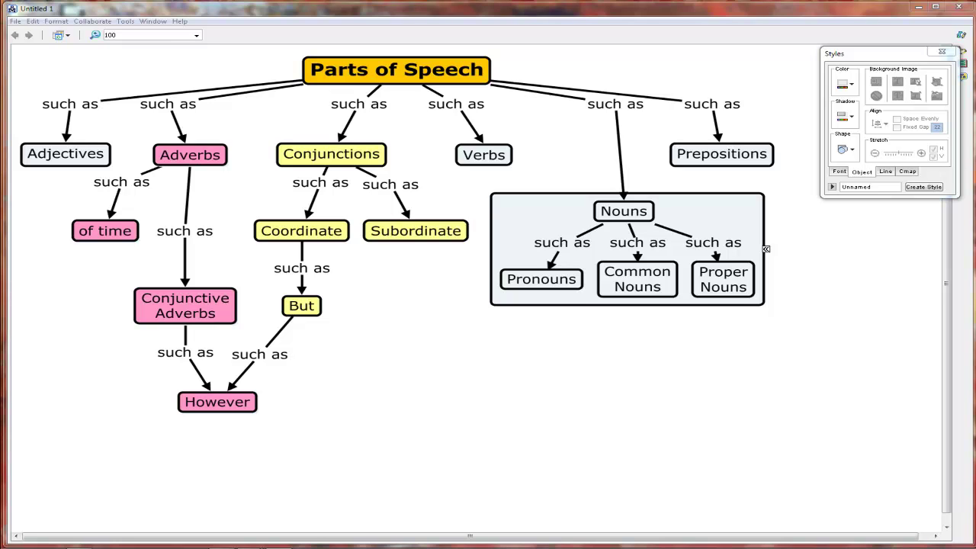
pyautogui.click(211, 306)
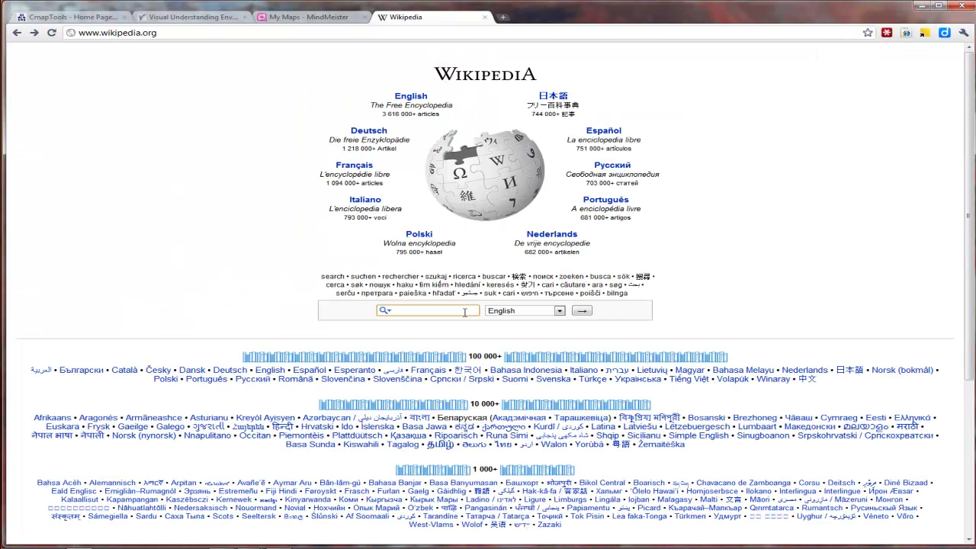
# - Search Wikipedia for 'conjunctive adverb' to reach its article
pyautogui.write('conju')
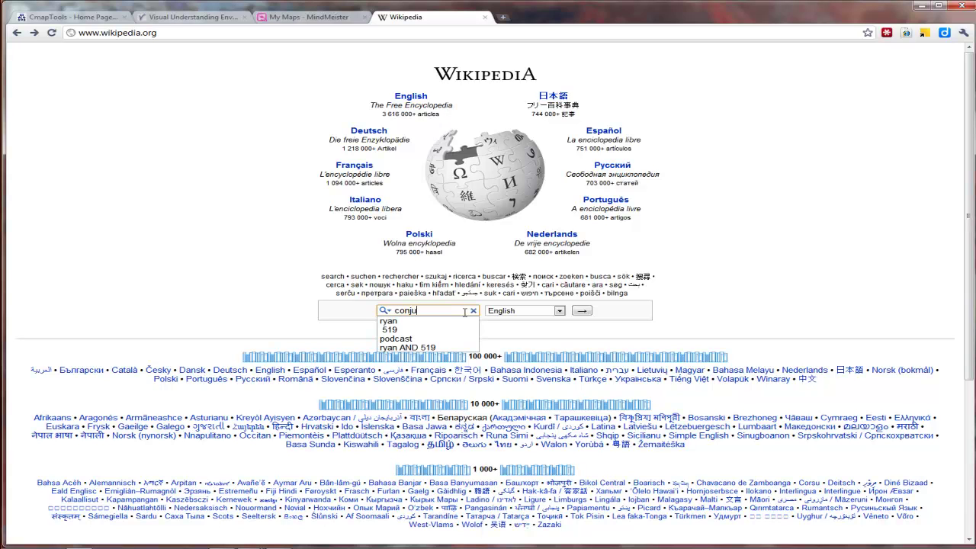
pyautogui.write('nctive adverb')
pyautogui.press('Return')
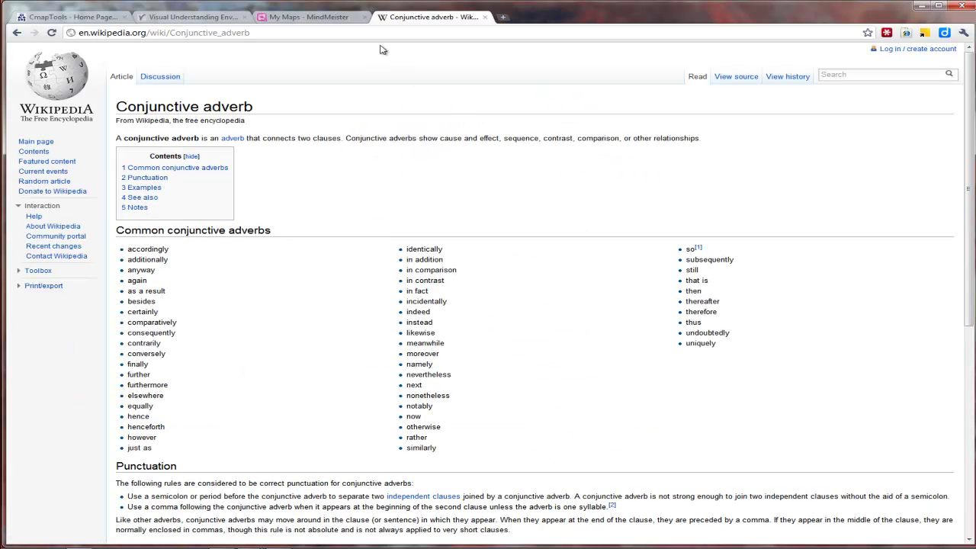
# - Copy the article's web address and switch back to CmapTools
pyautogui.click(384, 35)
pyautogui.rightClick(385, 35)
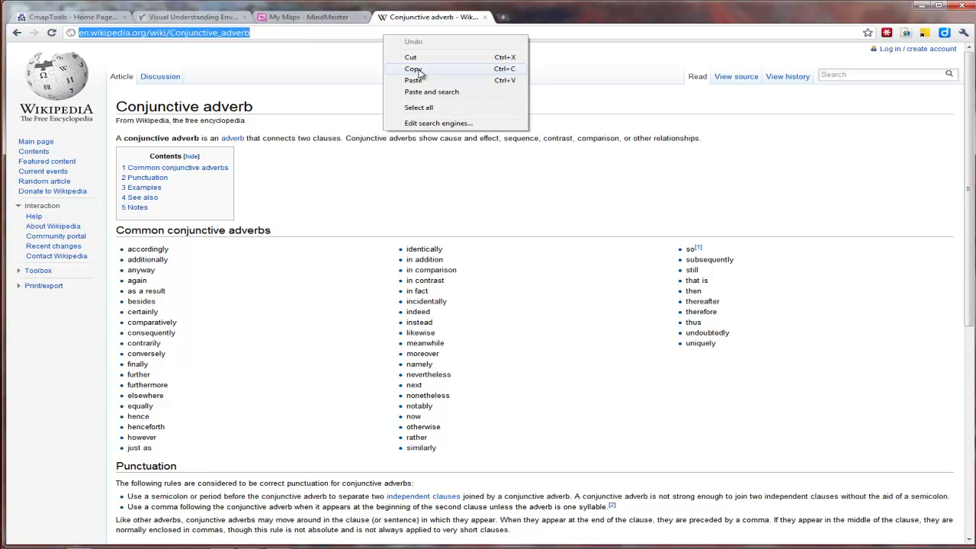
pyautogui.click(417, 70)
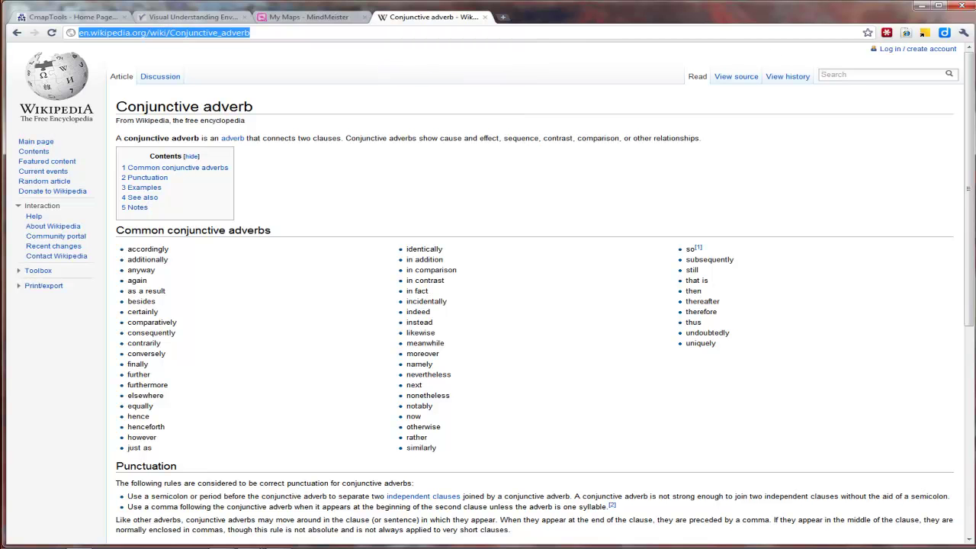
pyautogui.hotkey('alt', 'Tab')
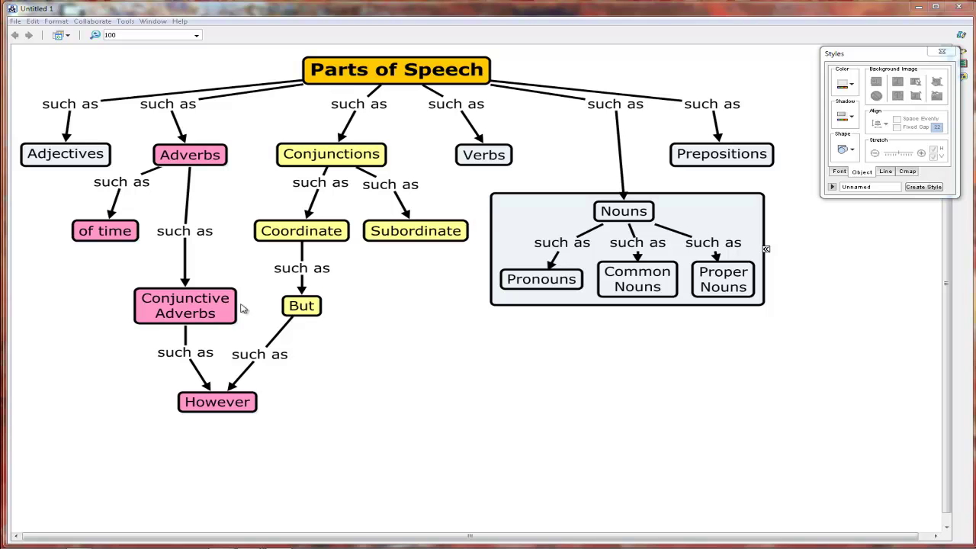
# - Link Conjunctive Adverbs to the pasted article URL as 'Wikipedia Article on Conjunctive Adverbs'
pyautogui.rightClick(212, 312)
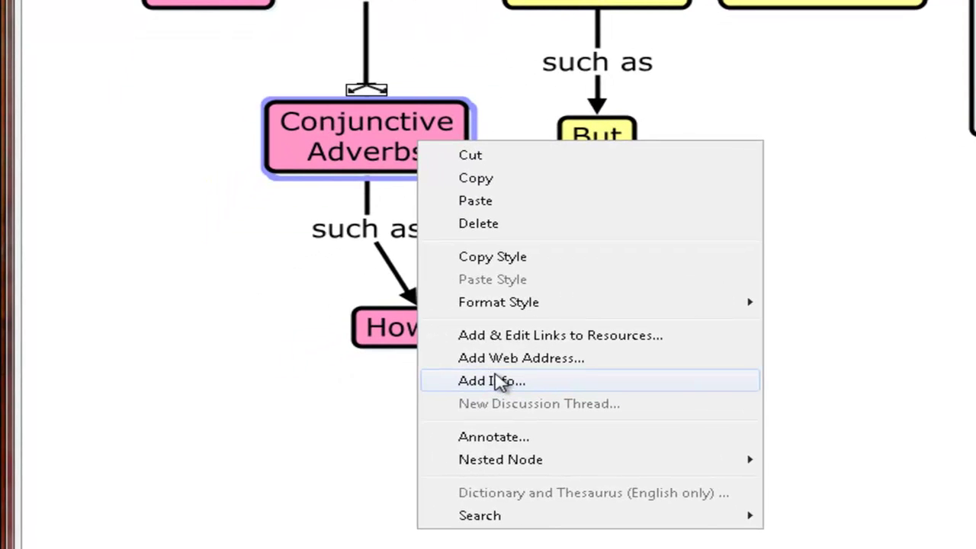
pyautogui.click(503, 362)
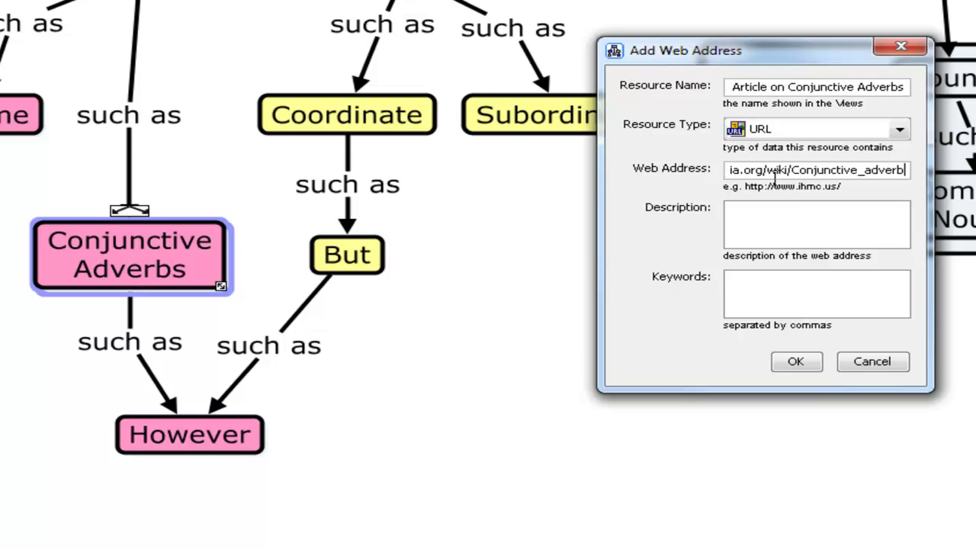
pyautogui.click(777, 230)
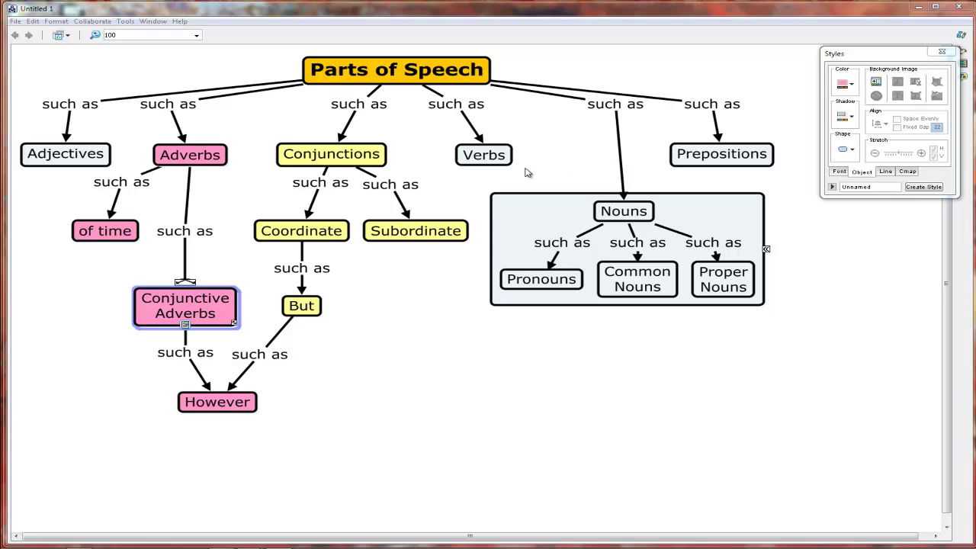
# - Give Coordinate the mouse-over info 'There are only five coordinate conjunctions in English.'
pyautogui.rightClick(330, 237)
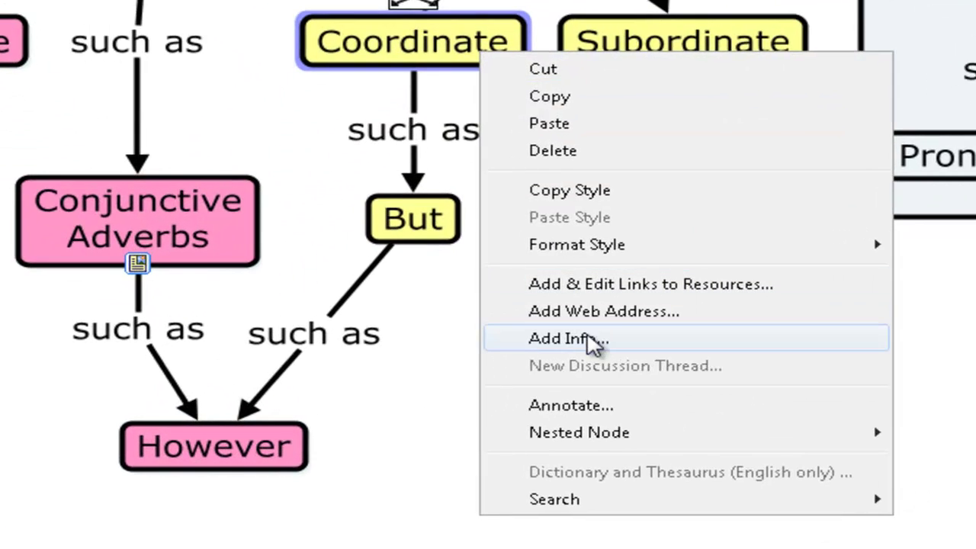
pyautogui.click(593, 343)
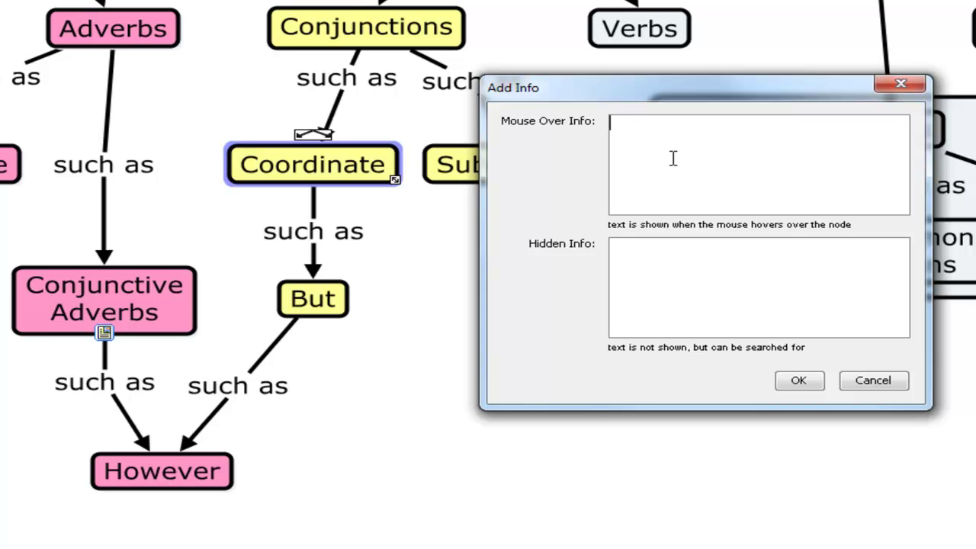
pyautogui.write('There are only five coordinate')
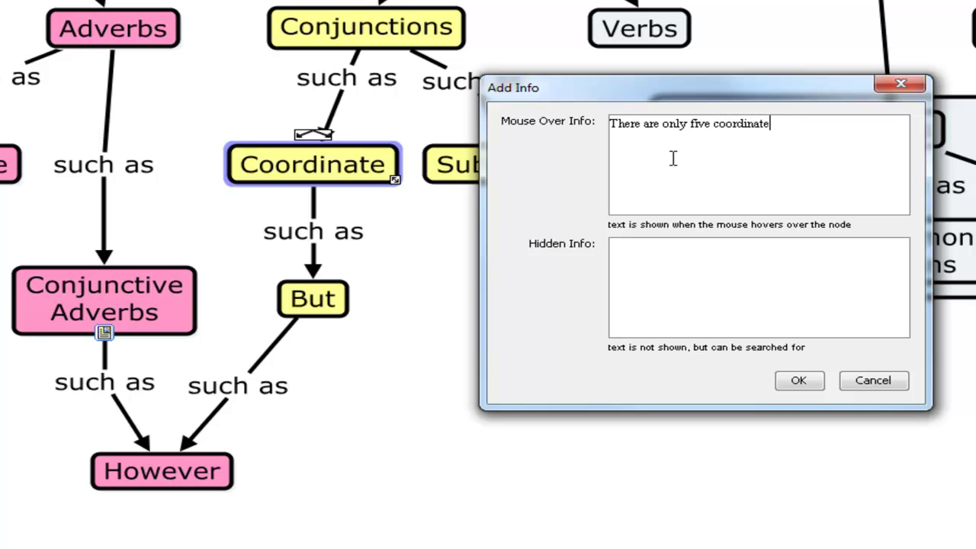
pyautogui.write(' conjunctions in ')
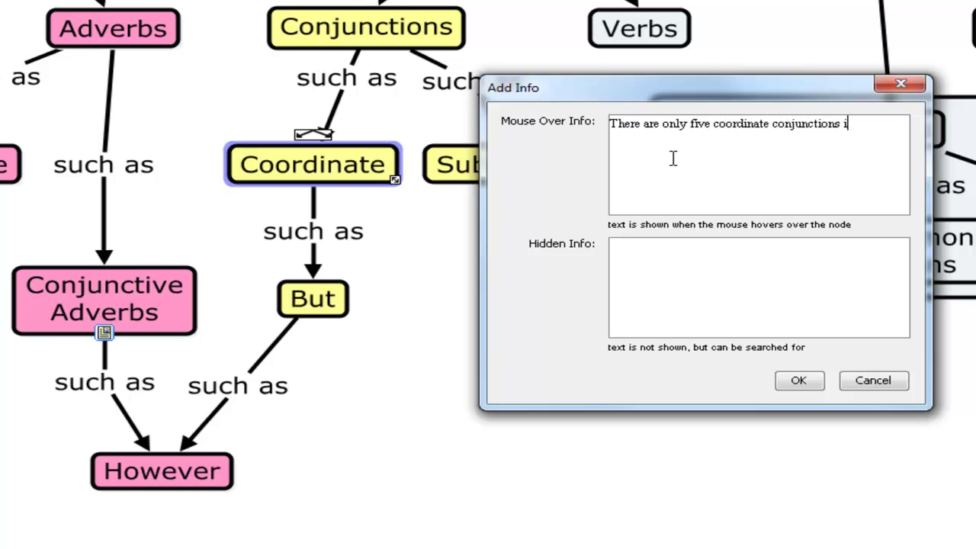
pyautogui.write('English.')
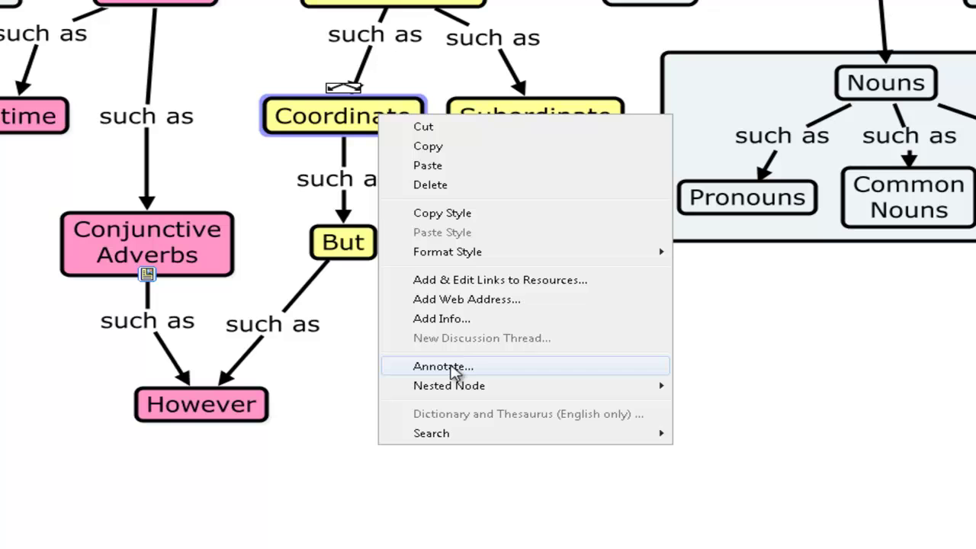
# - Annotate Coordinate with 'I will find an appropriate link for this node next week.'
pyautogui.click(455, 367)
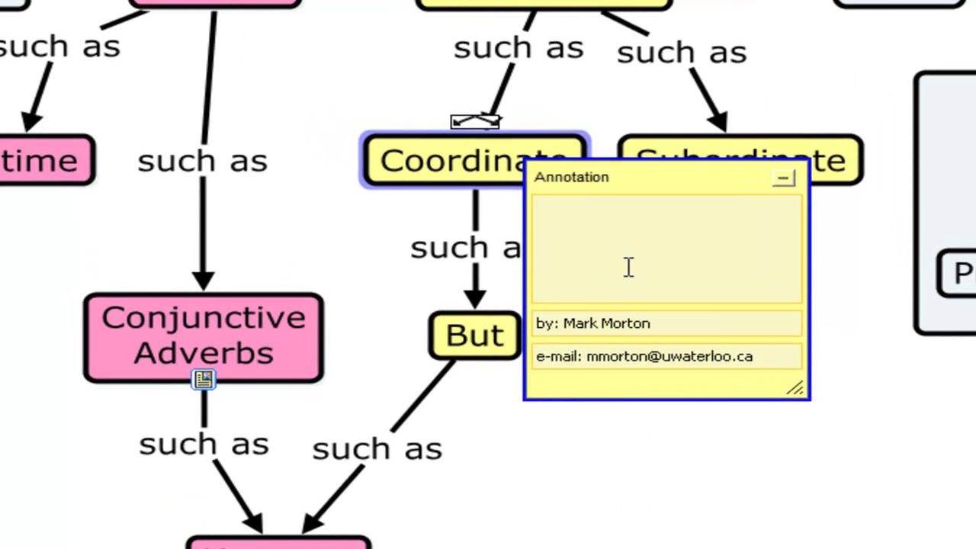
pyautogui.write('I will find an appropriat')
pyautogui.press('BackSpace')
pyautogui.press('BackSpace')
pyautogui.write('iate link for t')
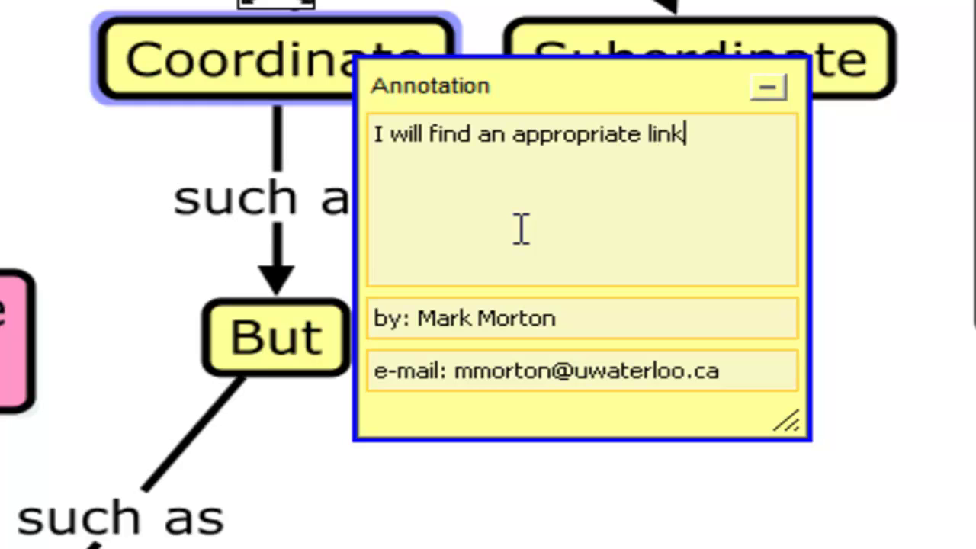
pyautogui.write('his node next week.')
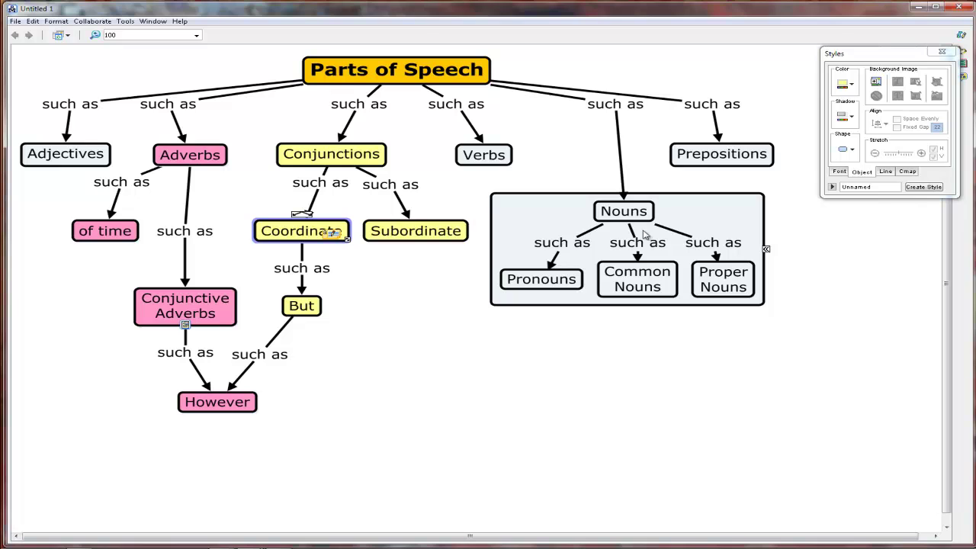
pyautogui.press('Escape')
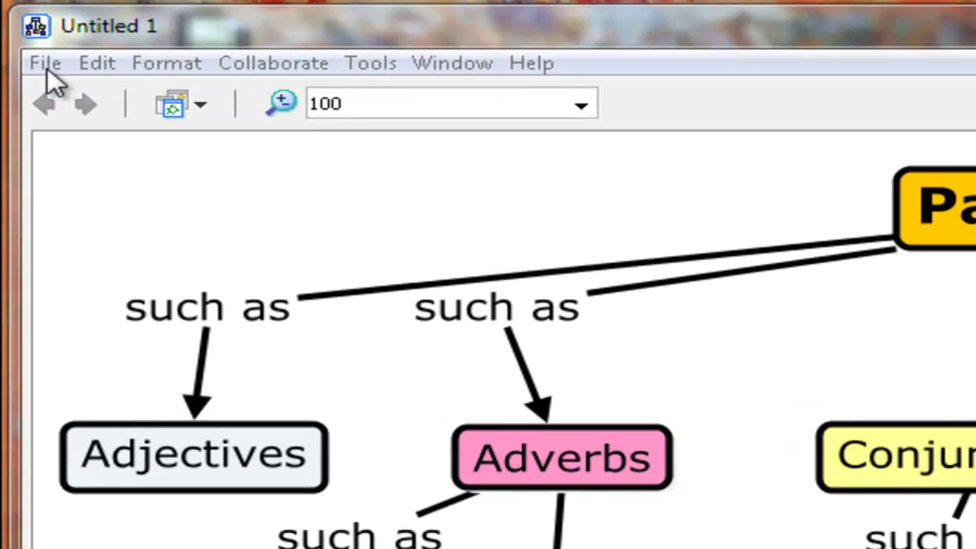
# - Bring up Save Cmap As for the untitled map and reposition the dialog
pyautogui.click(15, 22)
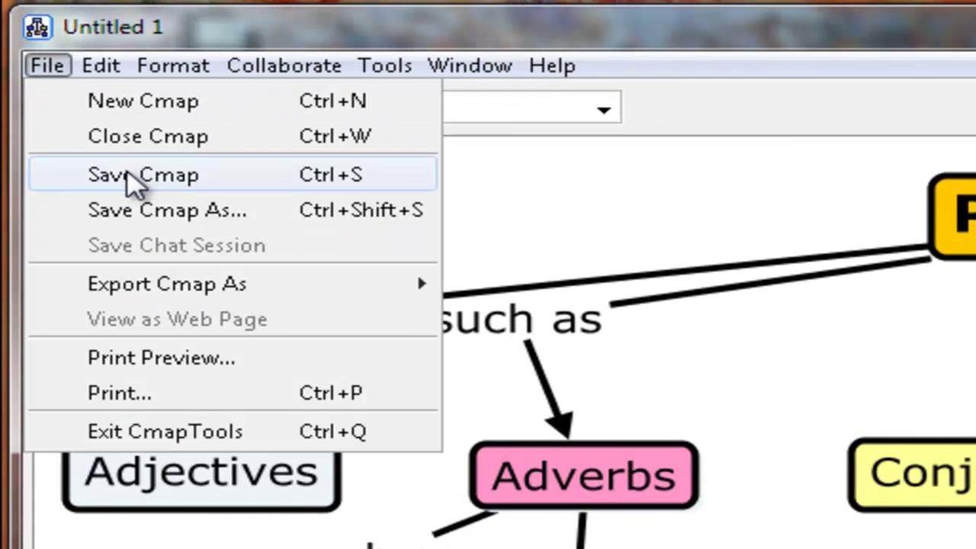
pyautogui.click(133, 183)
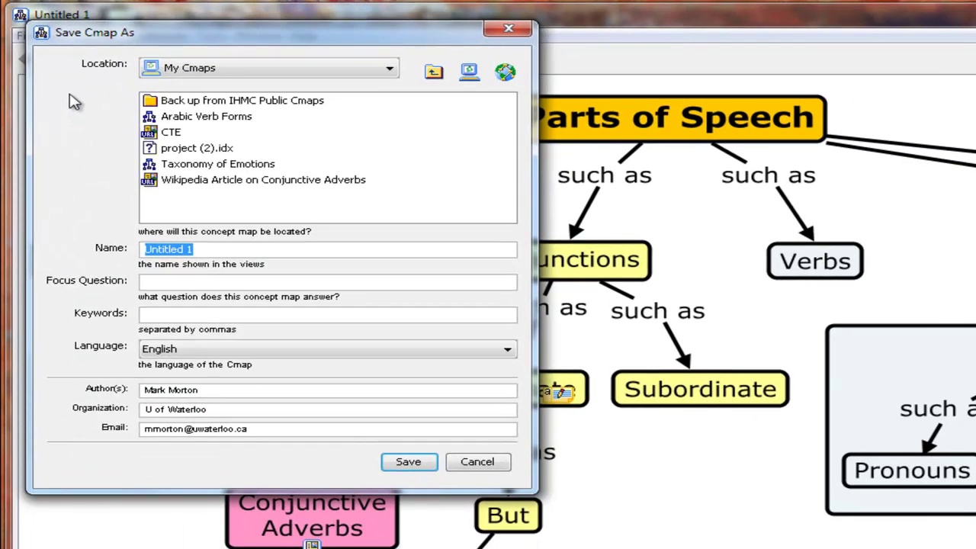
pyautogui.moveTo(165, 36); pyautogui.dragTo(351, 64)
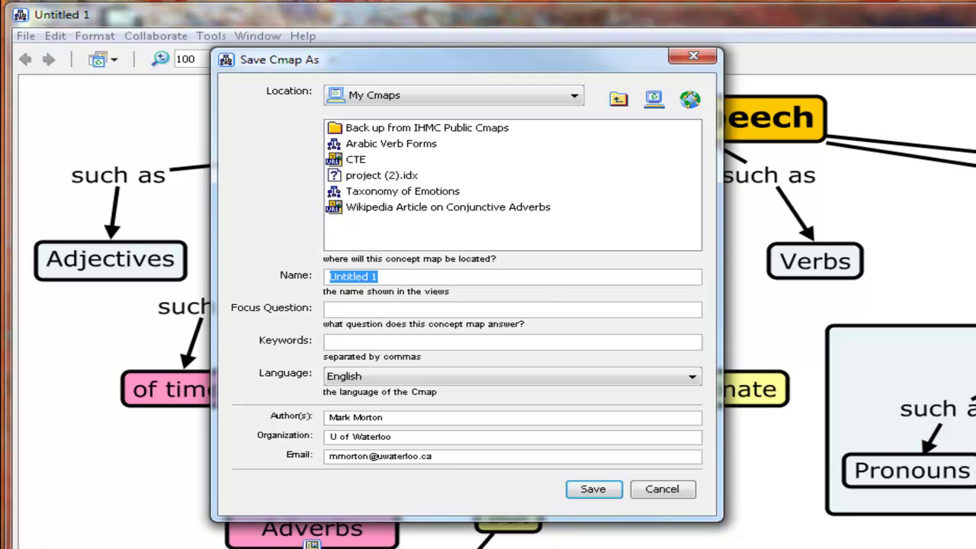
pyautogui.moveTo(350, 59); pyautogui.dragTo(166, 32)
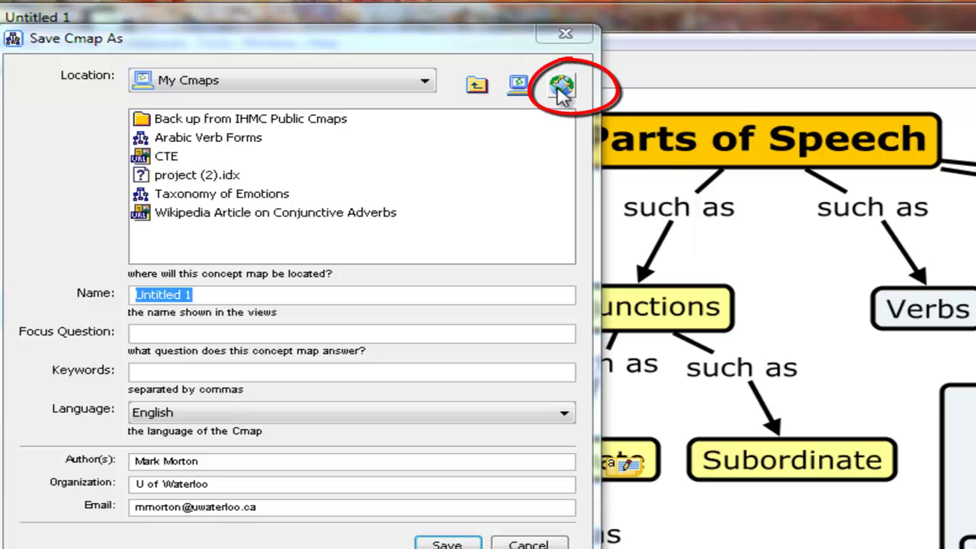
# - Browse to the Users folder on the IHMC Public Cmaps (3) server
pyautogui.click(561, 87)
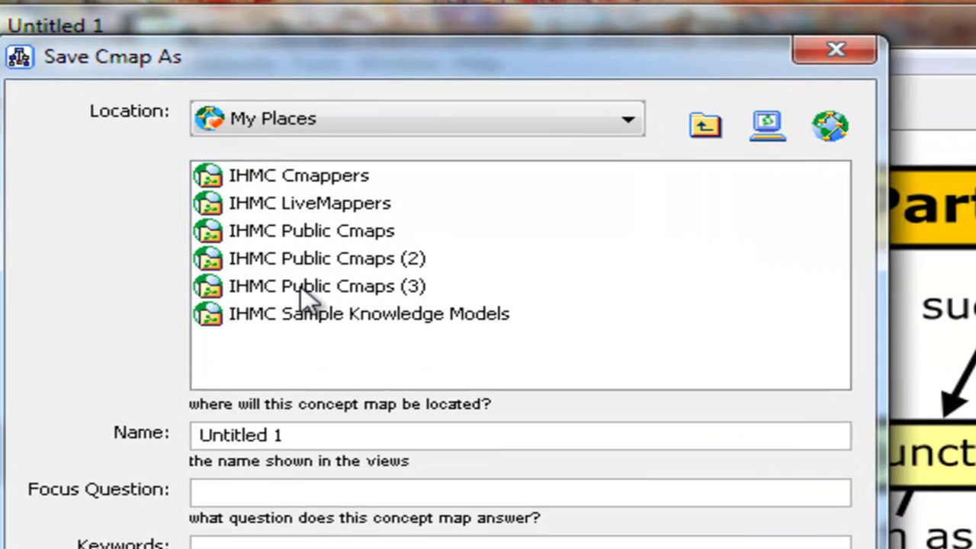
pyautogui.doubleClick(305, 288)
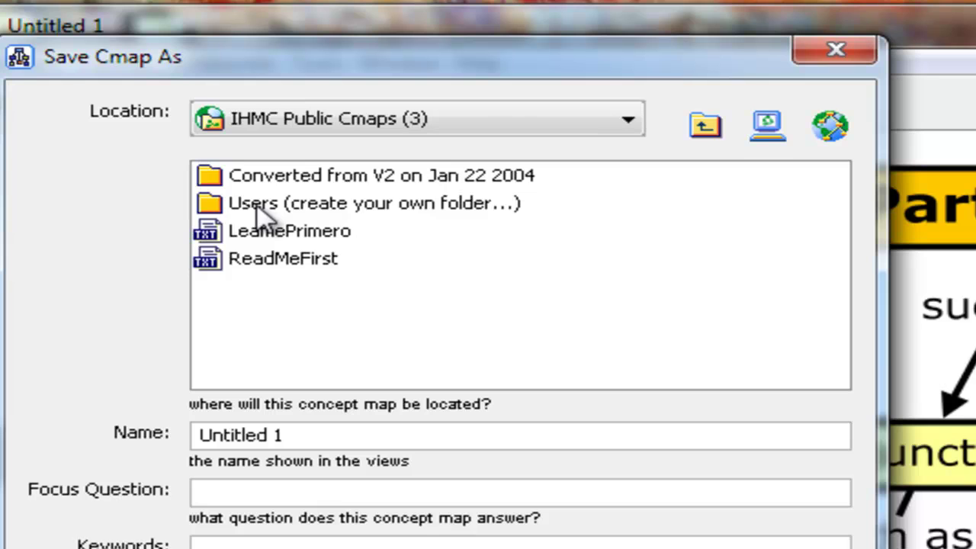
pyautogui.doubleClick(258, 211)
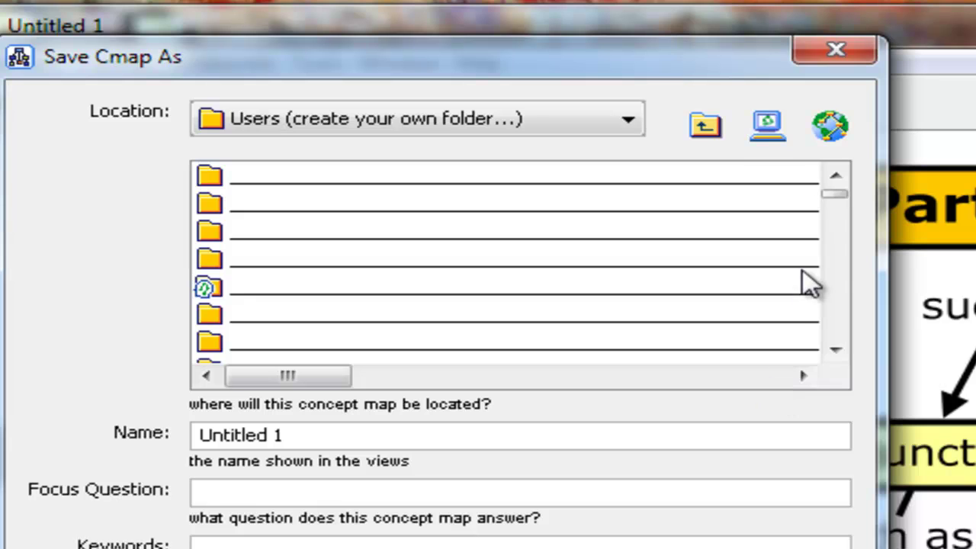
# - Scroll to the author's personal folder under Users and make it the save location
pyautogui.moveTo(839, 200); pyautogui.dragTo(841, 289)
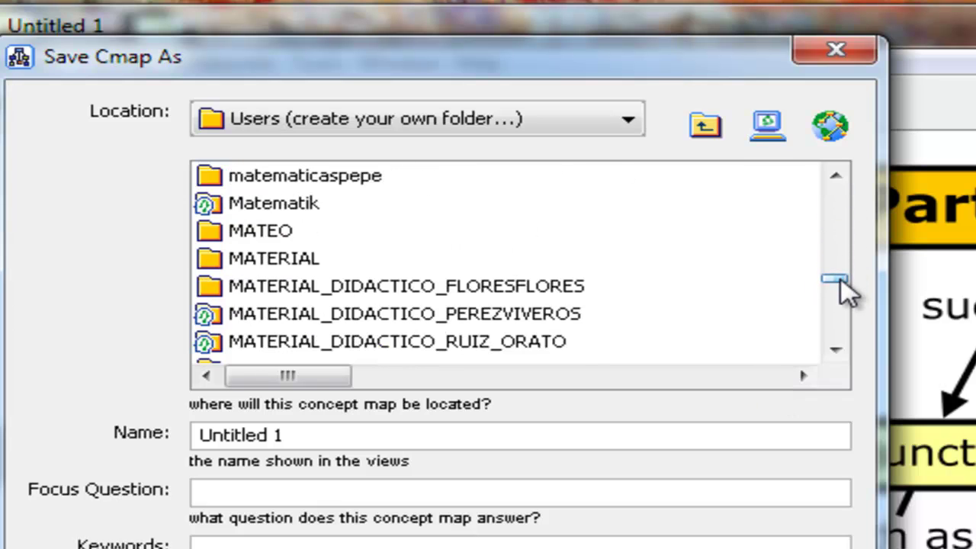
pyautogui.click(842, 240)
pyautogui.click(838, 234)
pyautogui.click(838, 232)
pyautogui.click(839, 230)
pyautogui.click(839, 226)
pyautogui.click(842, 226)
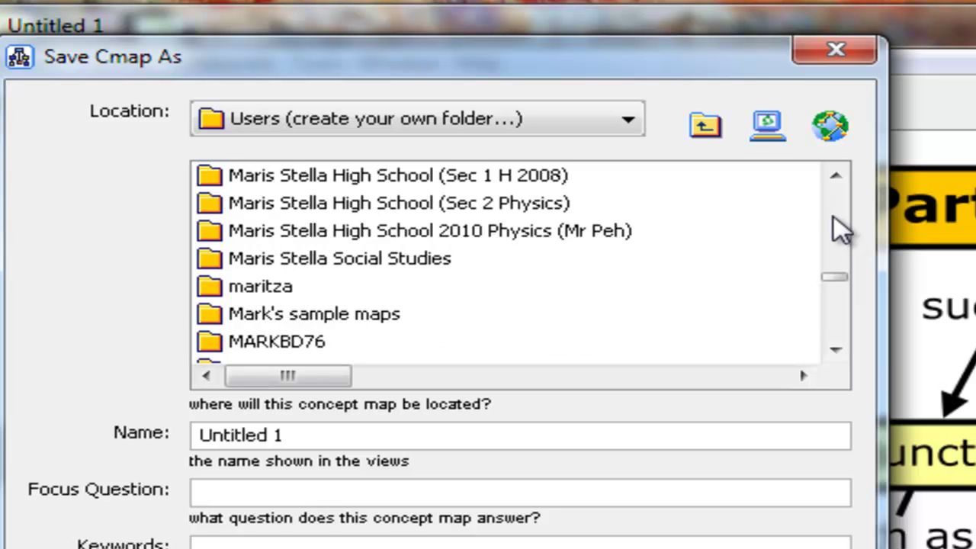
pyautogui.click(834, 351)
pyautogui.click(834, 351)
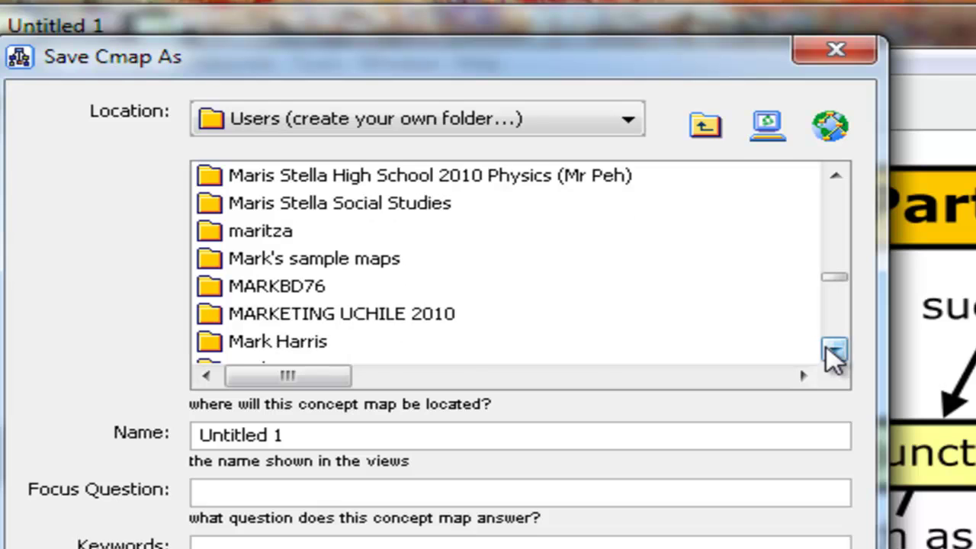
pyautogui.click(834, 350)
pyautogui.click(279, 344)
pyautogui.doubleClick(282, 351)
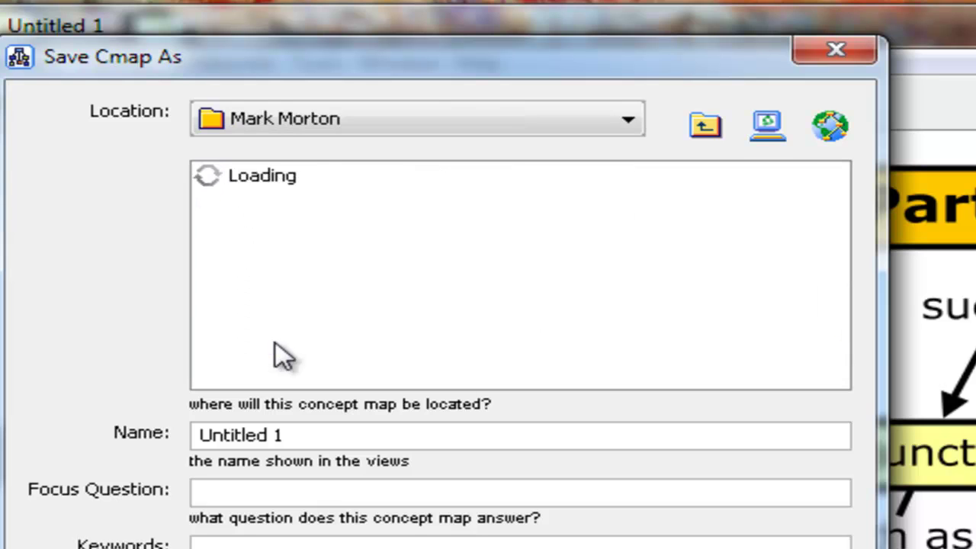
# - Name the map 'How to create a concept map in CmapTools'
pyautogui.moveTo(821, 245); pyautogui.dragTo(832, 211)
pyautogui.click(369, 433)
pyautogui.moveTo(390, 434); pyautogui.dragTo(186, 443)
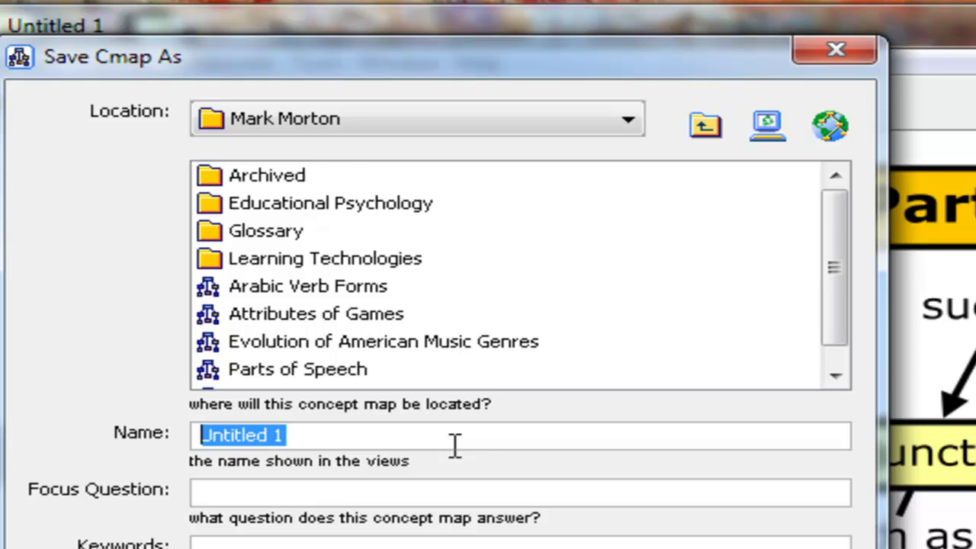
pyautogui.write('How to create a concept map in CM')
pyautogui.press('BackSpace')
pyautogui.write('map')
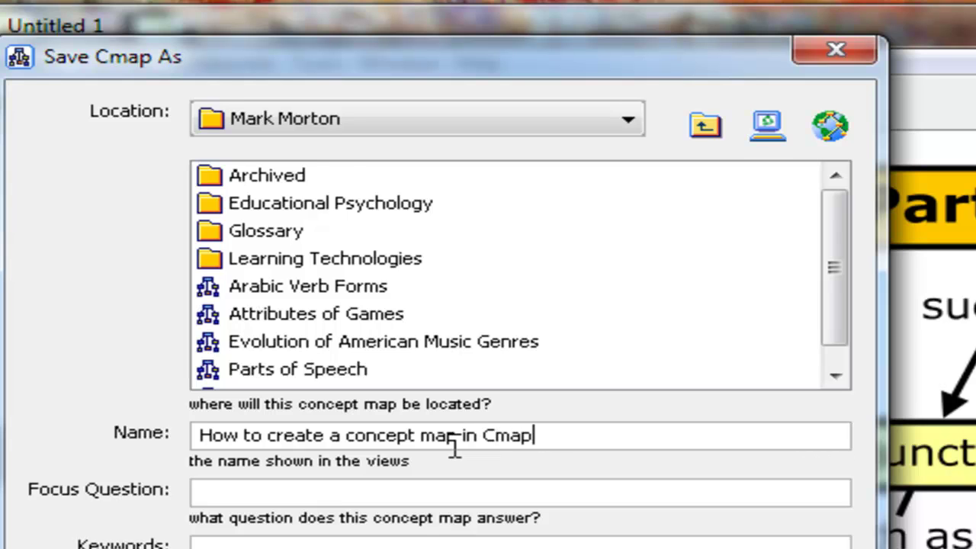
pyautogui.write('Tools')
pyautogui.click(366, 497)
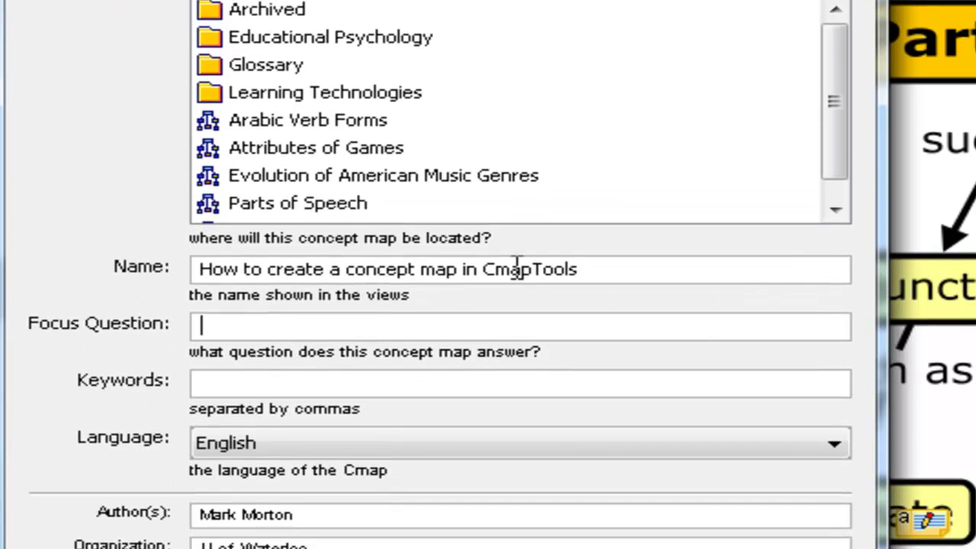
# - Copy that name into the empty Focus Question field
pyautogui.moveTo(616, 286); pyautogui.dragTo(436, 287)
pyautogui.press('End')
pyautogui.moveTo(595, 266); pyautogui.dragTo(197, 269)
pyautogui.click(229, 267)
pyautogui.hotkey('shift', 'End')
pyautogui.click(463, 268)
pyautogui.moveTo(581, 268); pyautogui.dragTo(174, 276)
pyautogui.hotkey('ctrl', 'c')
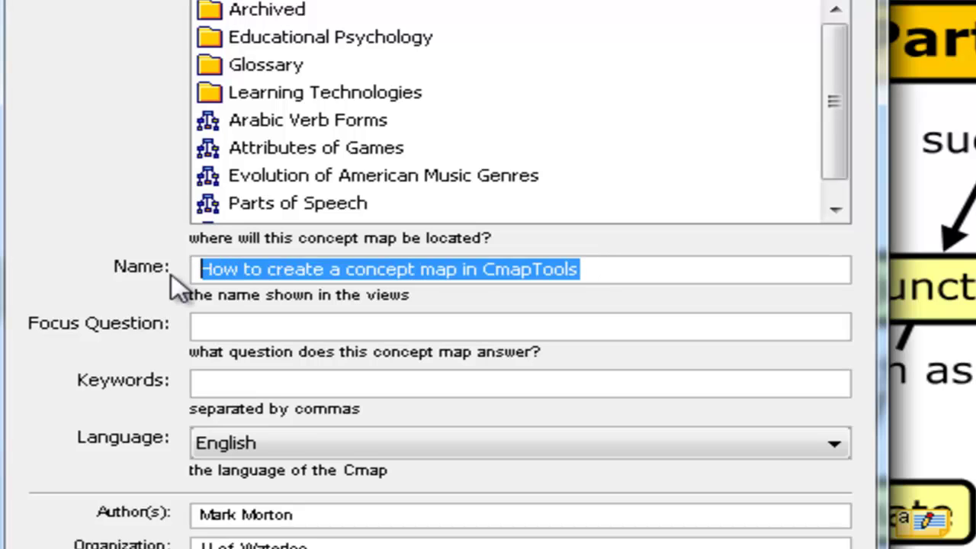
pyautogui.click(207, 322)
pyautogui.hotkey('ctrl', 'v')
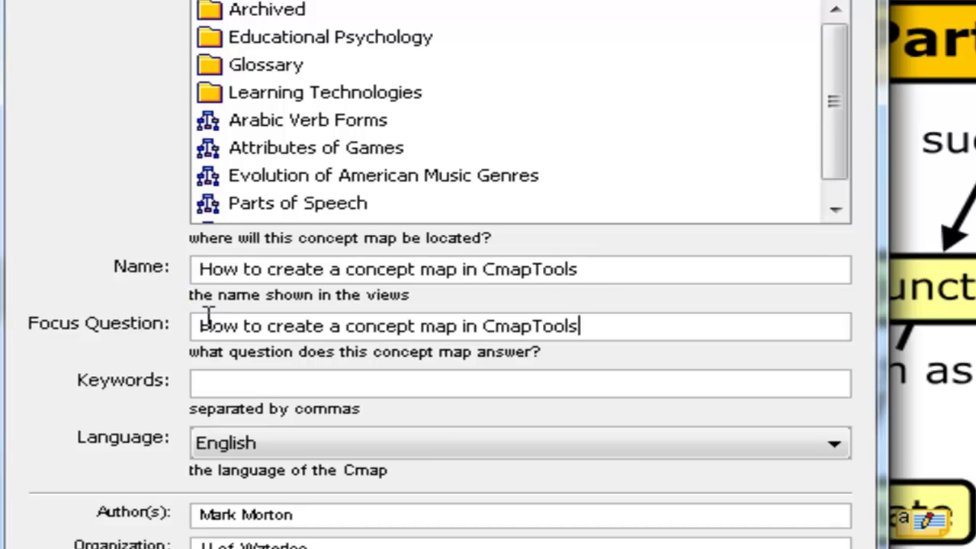
# - Edit the focus question to 'How do I create a concept map in CmapTools?'
pyautogui.click(241, 327)
pyautogui.tripleClick(243, 326)
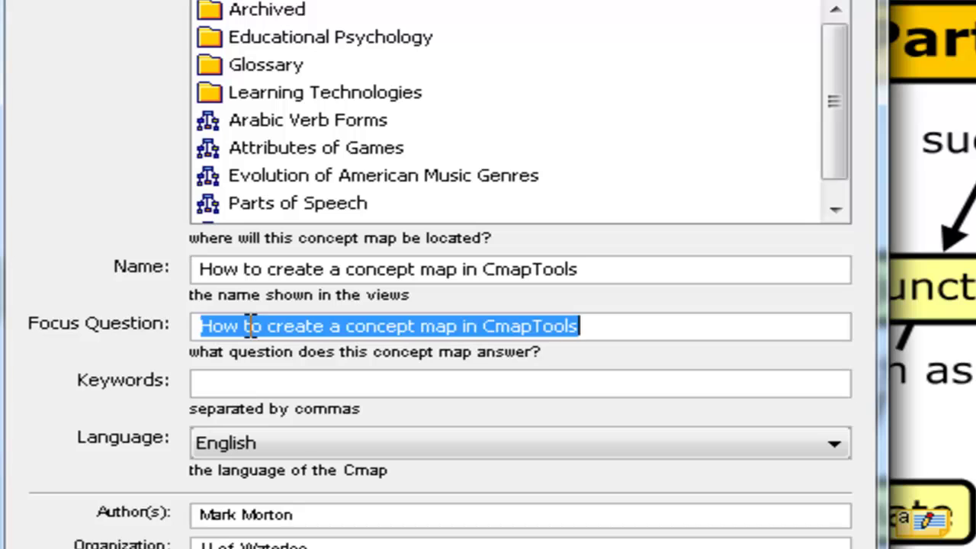
pyautogui.click(262, 326)
pyautogui.press('BackSpace')
pyautogui.press('BackSpace')
pyautogui.write('do I')
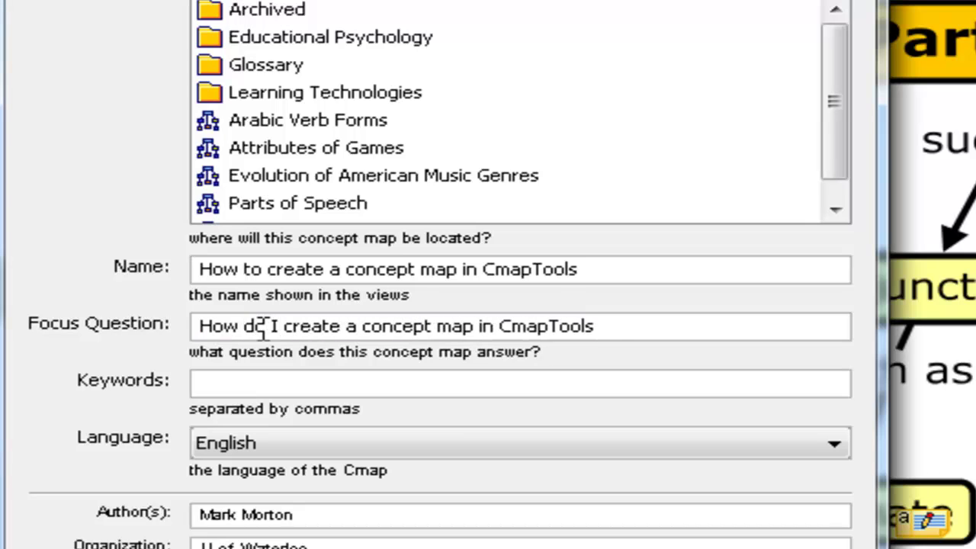
pyautogui.click(618, 324)
pyautogui.write('?')
# - Rename the map to CmapTools and add keywords 'cmaptools concept map'
pyautogui.moveTo(606, 270); pyautogui.dragTo(196, 269)
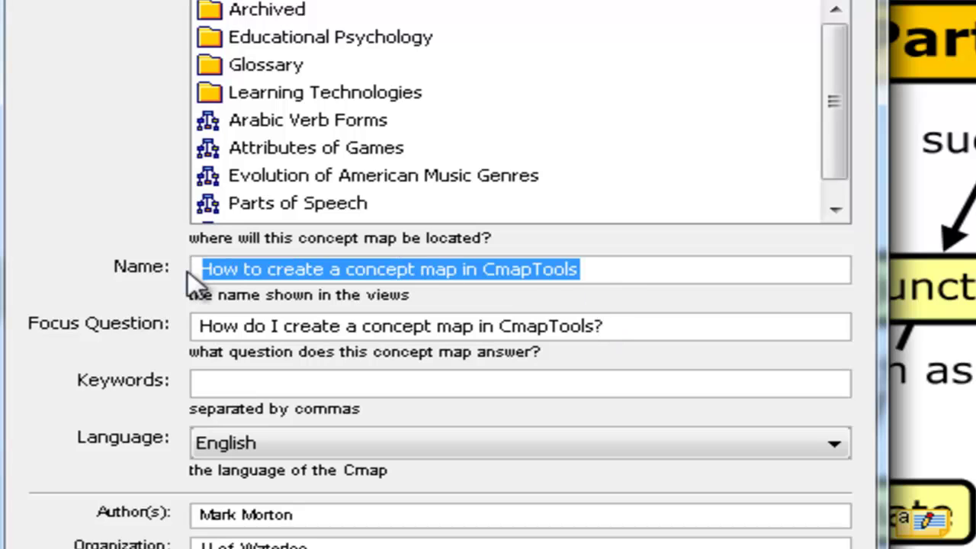
pyautogui.write('Con')
pyautogui.press('BackSpace')
pyautogui.press('BackSpace')
pyautogui.write('mapTools')
pyautogui.click(228, 379)
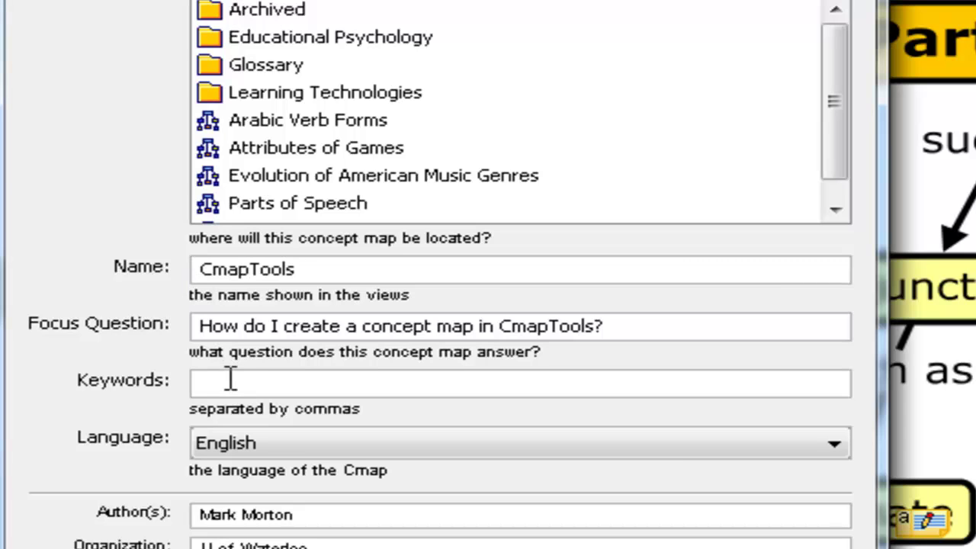
pyautogui.write('cmaptools concept map')
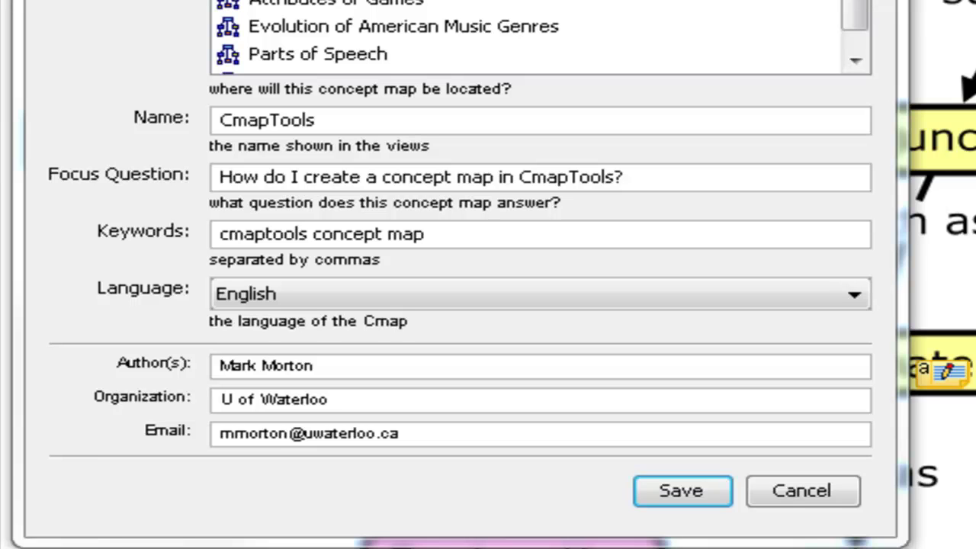
# - Save the map as CmapTools on IHMC Public Cmaps (3), copying all linked resources with Yes To All
pyautogui.doubleClick(267, 120)
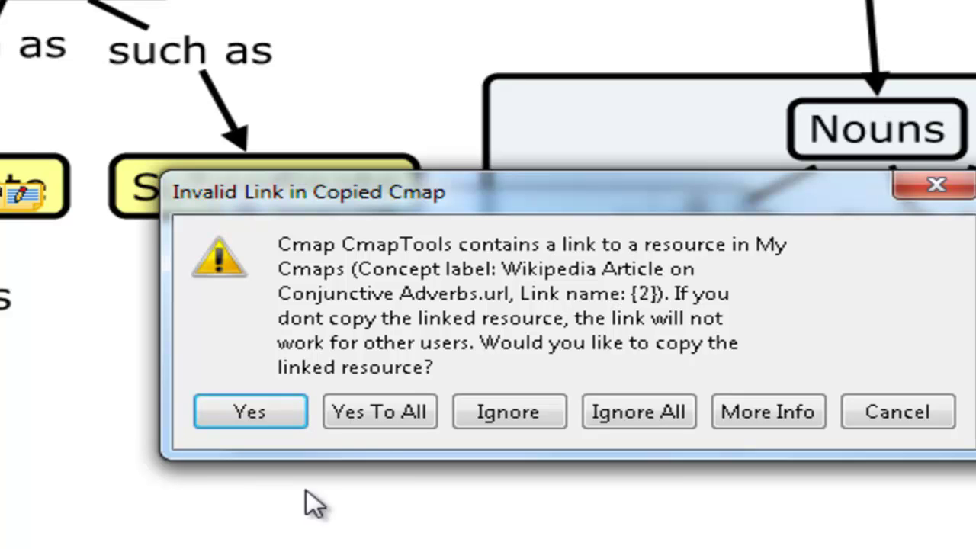
pyautogui.click(382, 415)
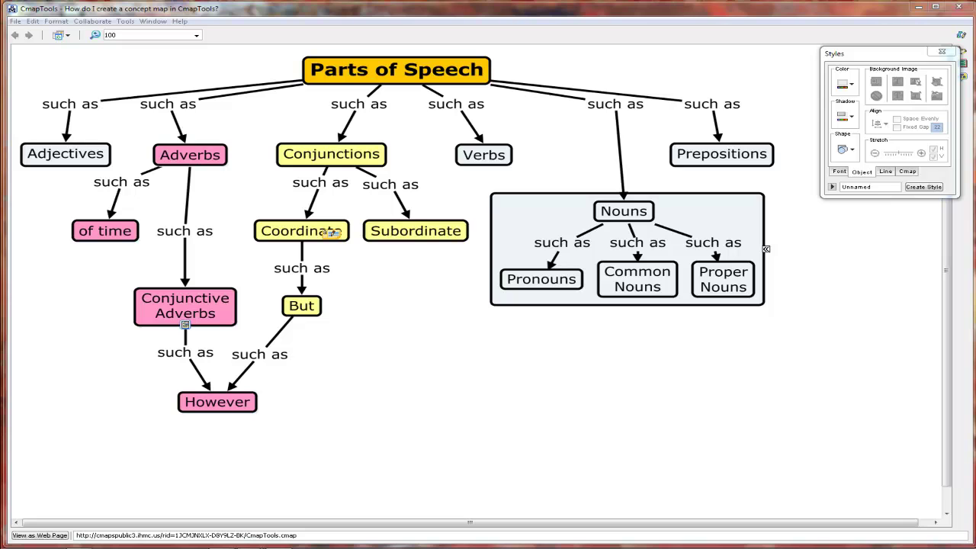
# - Move the style settings panel down beneath the Nouns group
pyautogui.moveTo(861, 53); pyautogui.dragTo(614, 339)
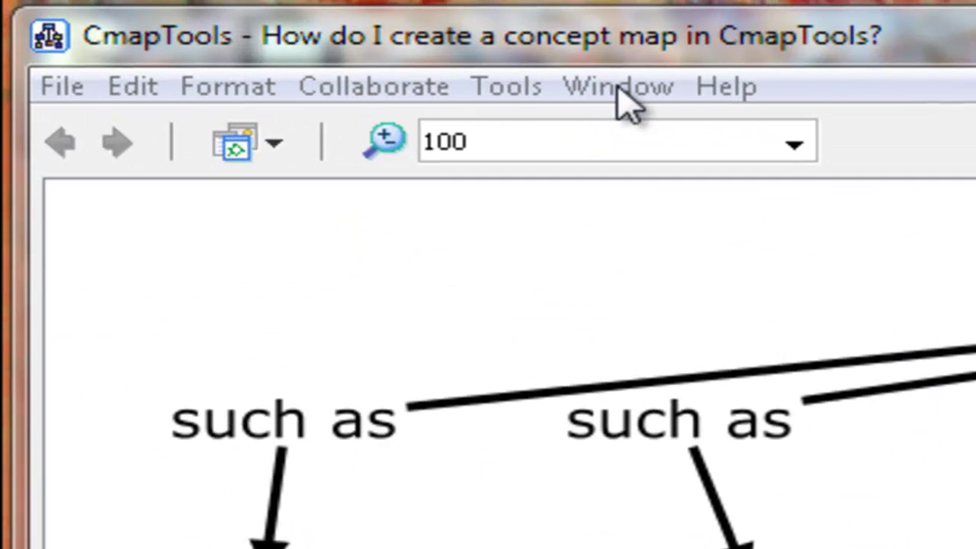
# - Through Window > Show Views, browse IHMC Public Cmaps (3) > Users into a user's folder and select the China map
pyautogui.click(621, 87)
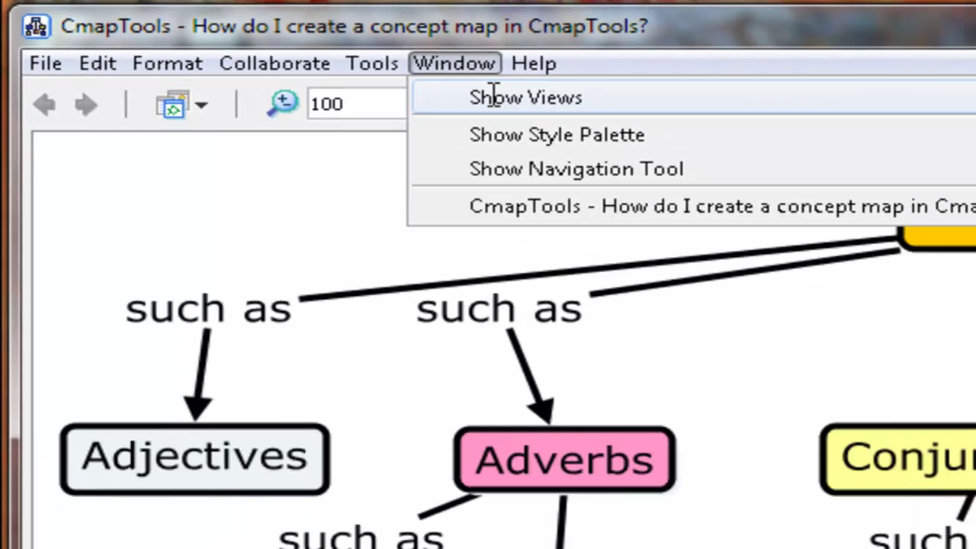
pyautogui.click(669, 136)
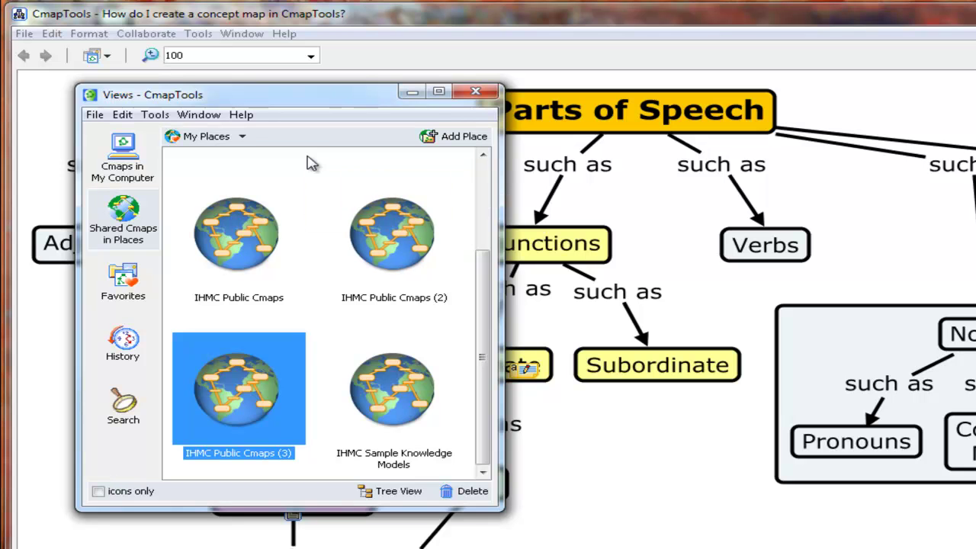
pyautogui.doubleClick(246, 390)
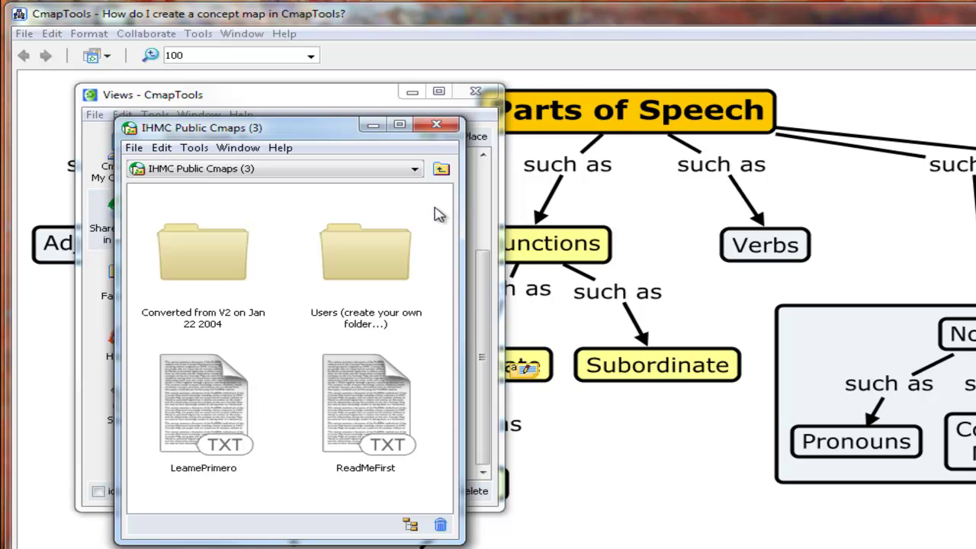
pyautogui.click(369, 259)
pyautogui.doubleClick(369, 260)
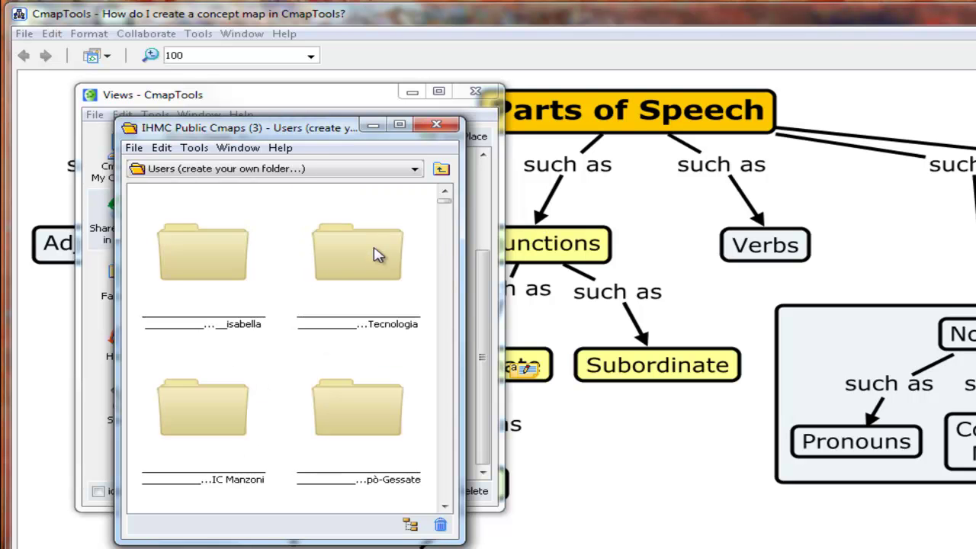
pyautogui.moveTo(444, 200); pyautogui.dragTo(446, 346)
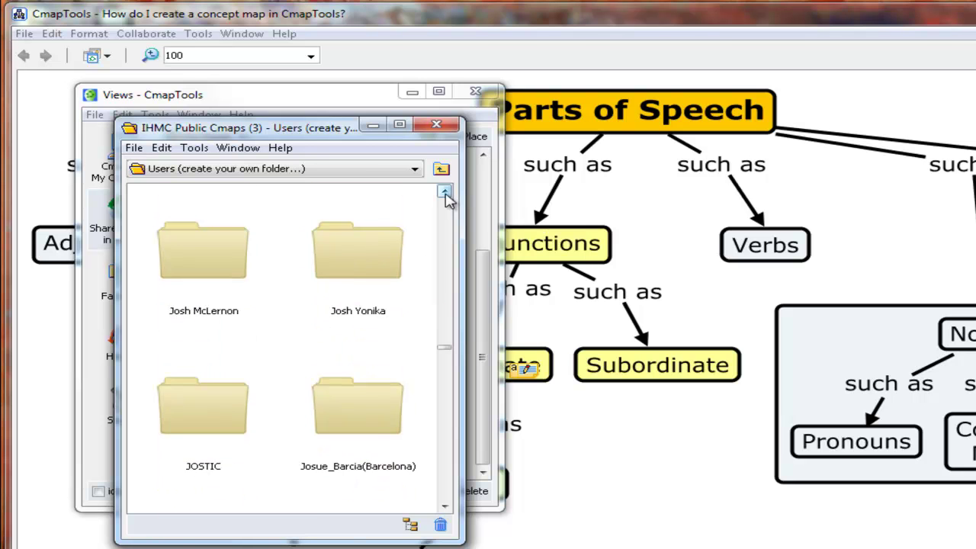
pyautogui.doubleClick(226, 253)
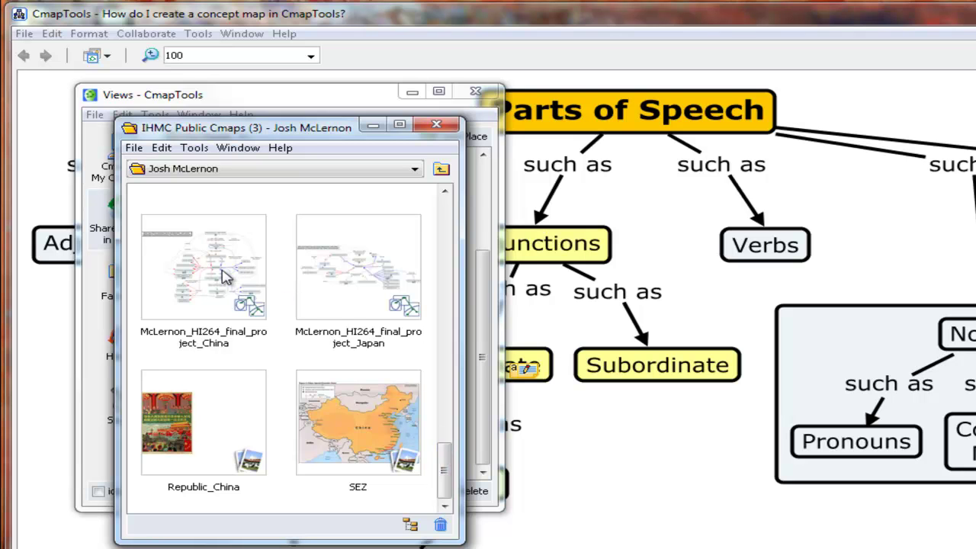
pyautogui.click(226, 276)
pyautogui.doubleClick(225, 277)
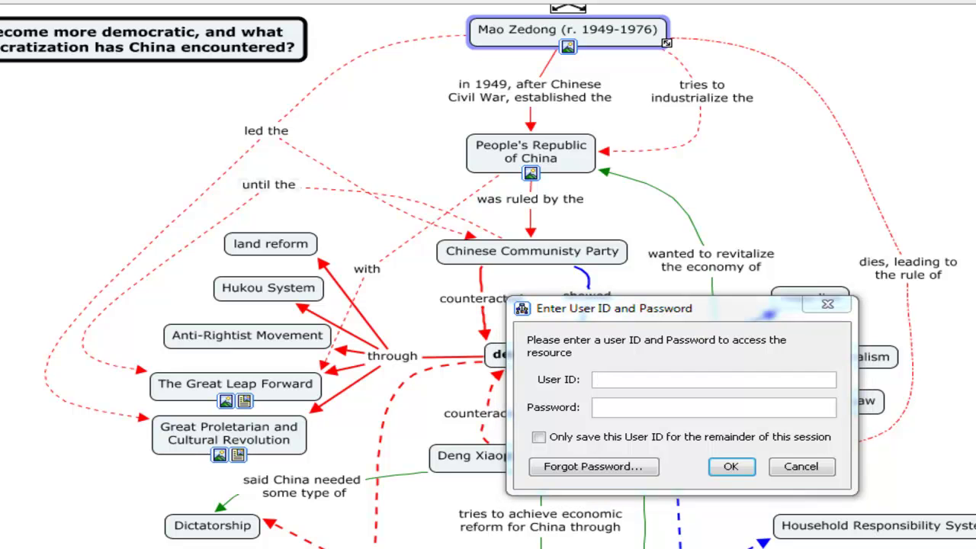
pyautogui.click(819, 471)
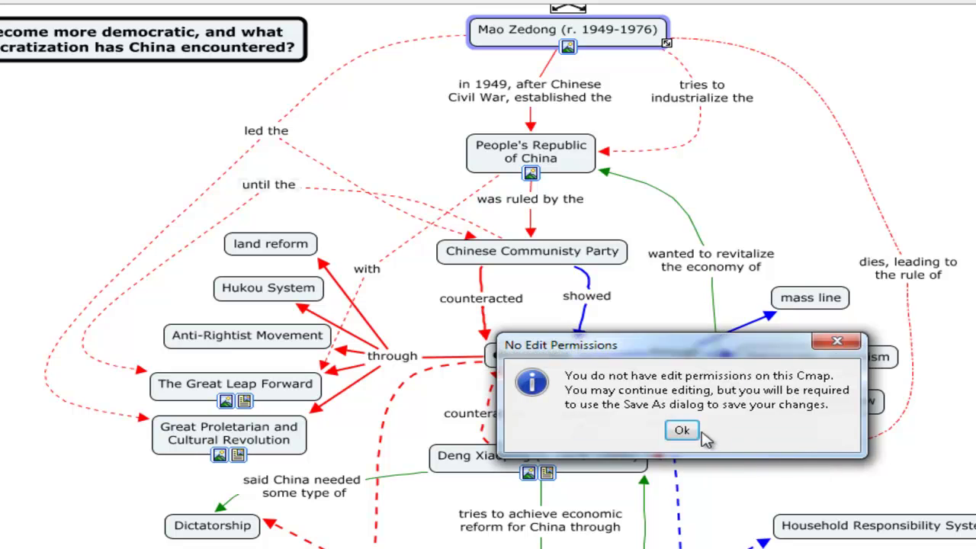
pyautogui.click(682, 431)
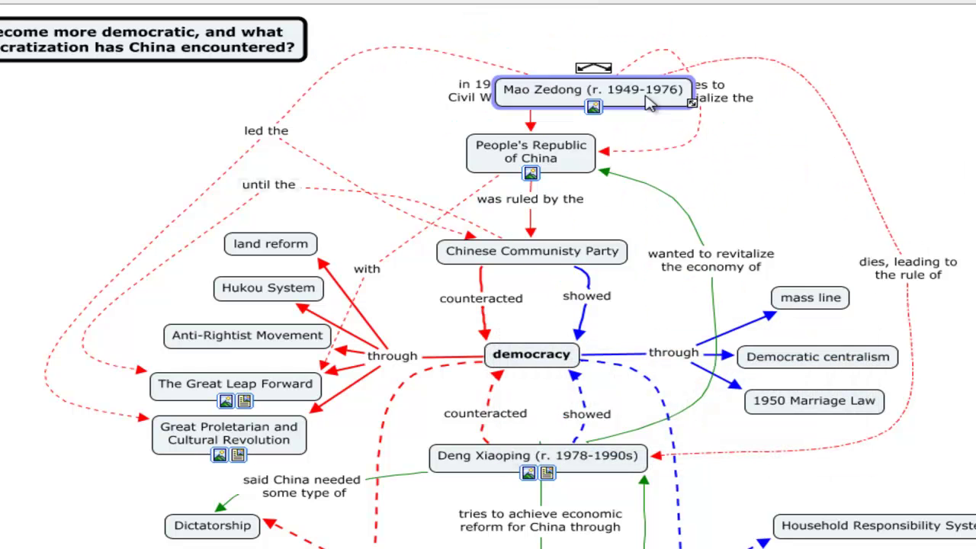
pyautogui.hotkey('ctrl', 'w')
# - Discard changes to the China map and minimize the IHMC Public Cmaps (3) and Views windows
pyautogui.click(690, 424)
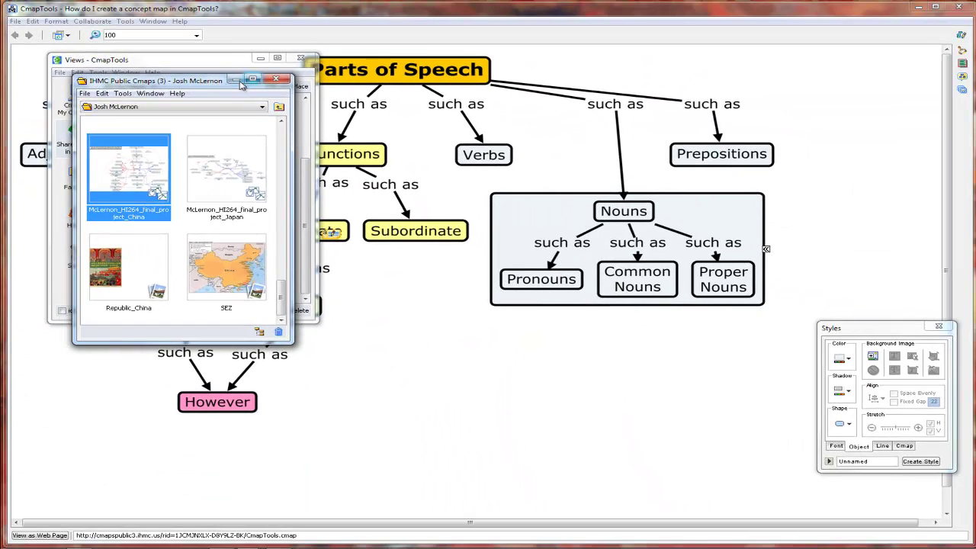
pyautogui.click(237, 81)
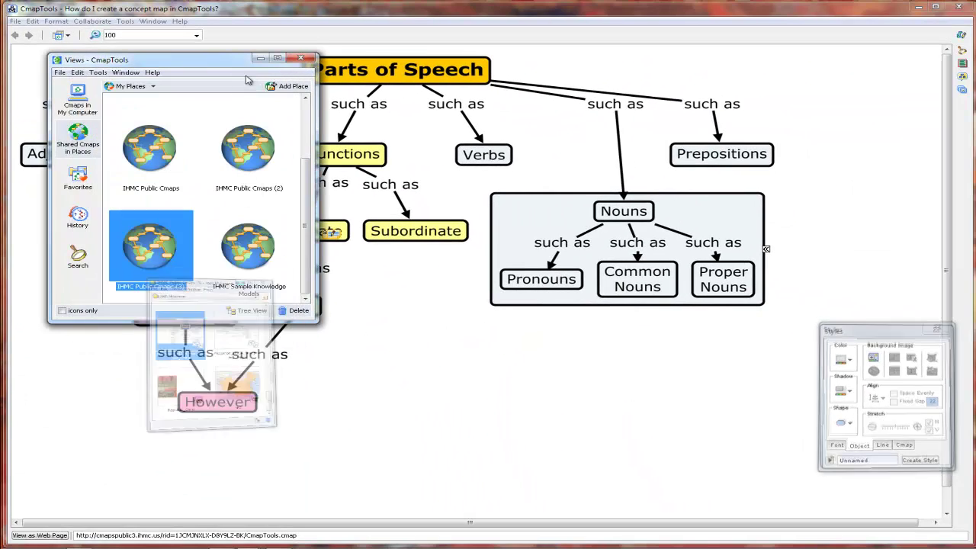
pyautogui.click(260, 59)
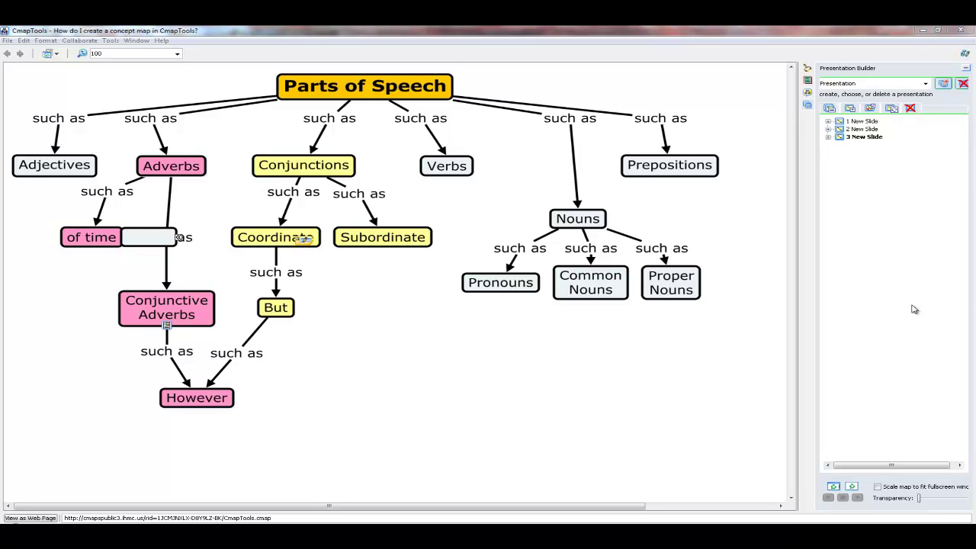
# - Close the Presentation Builder panel and switch the side panel to the Cmap List View
pyautogui.click(966, 69)
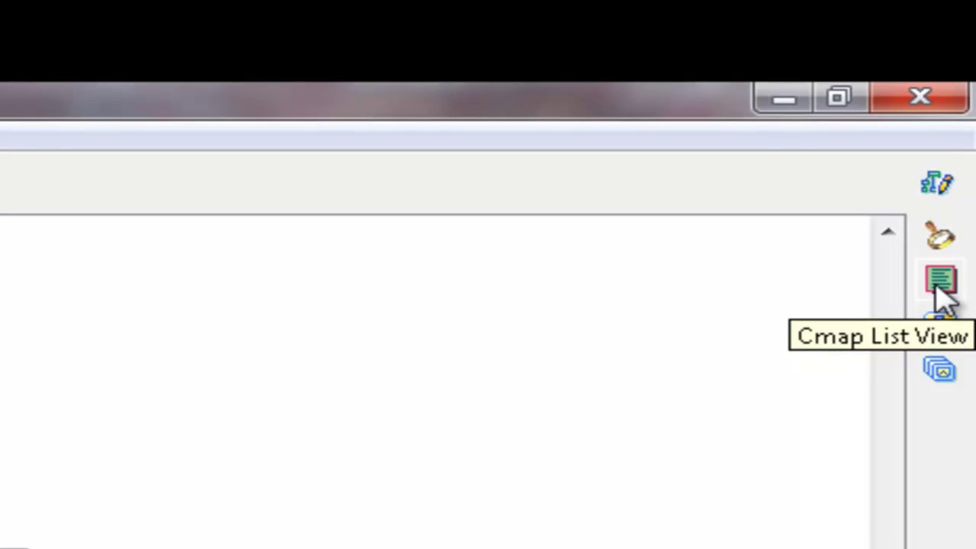
pyautogui.click(942, 296)
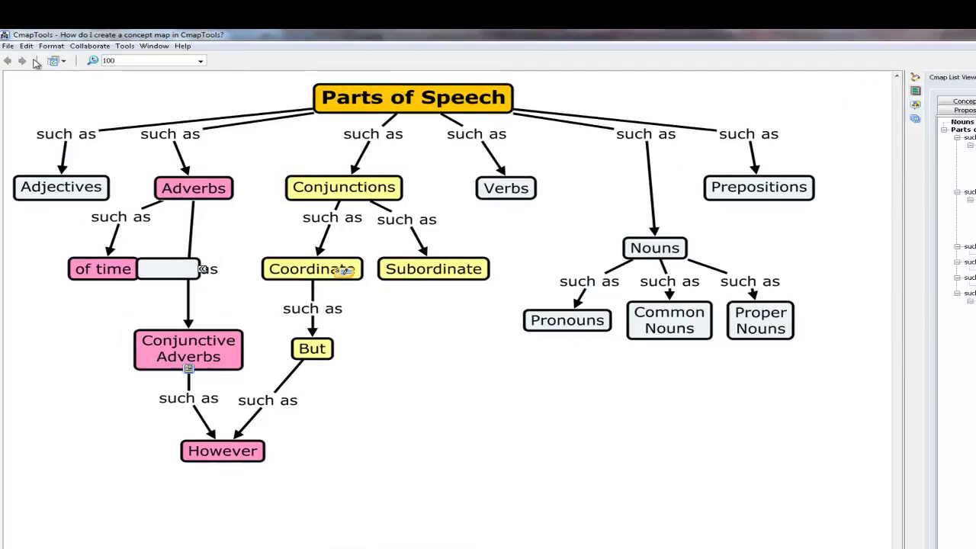
pyautogui.click(11, 37)
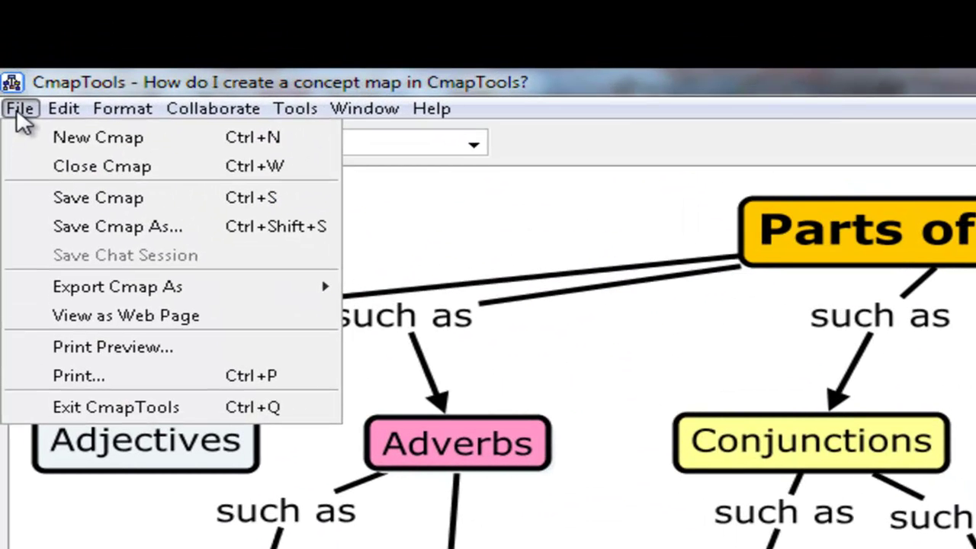
# - Export the Parts of Speech map through File > Export Cmap As > Cmap Outline
pyautogui.moveTo(98, 294)
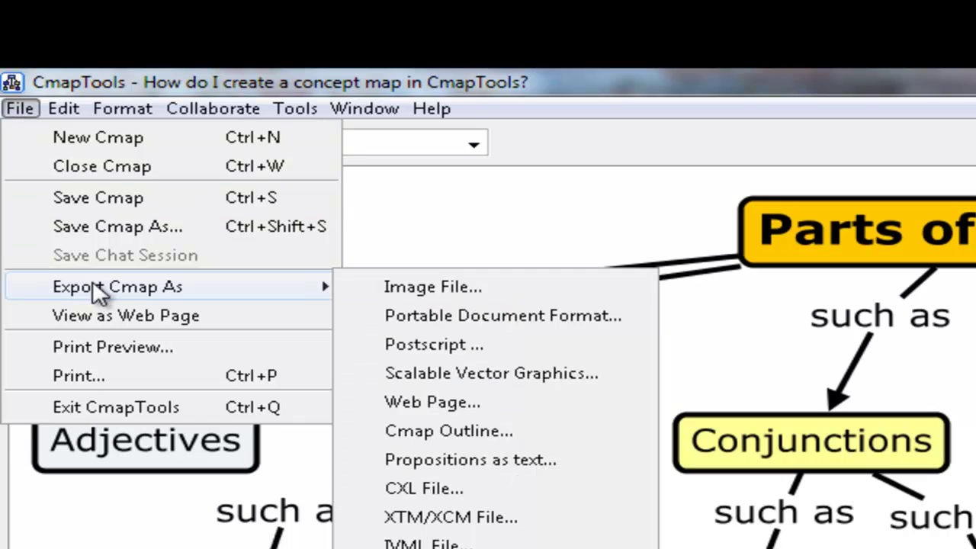
pyautogui.click(461, 432)
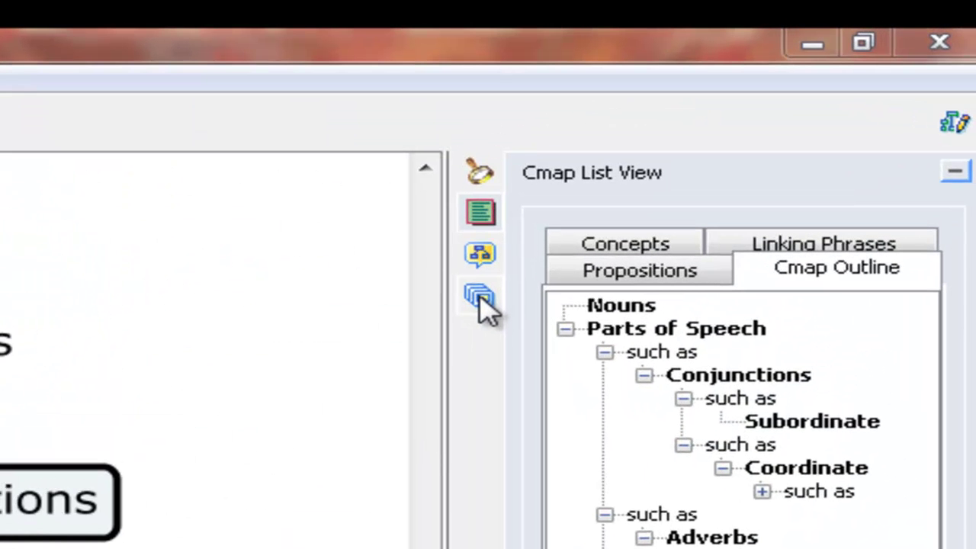
# - Switch the side panel to the Presentation Builder, which shows an empty presentation
pyautogui.click(480, 299)
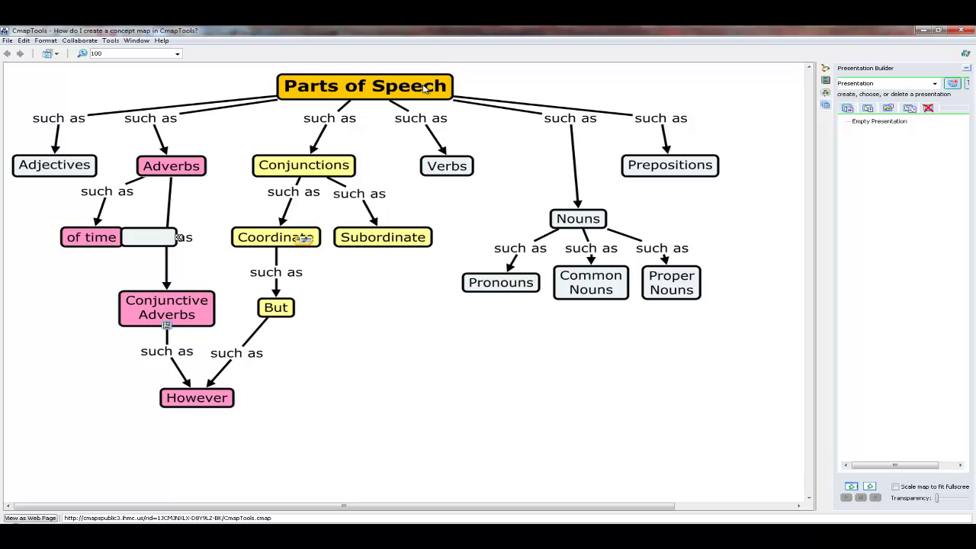
# - Add a first slide containing only the Parts of Speech concept, then collapse it
pyautogui.click(425, 89)
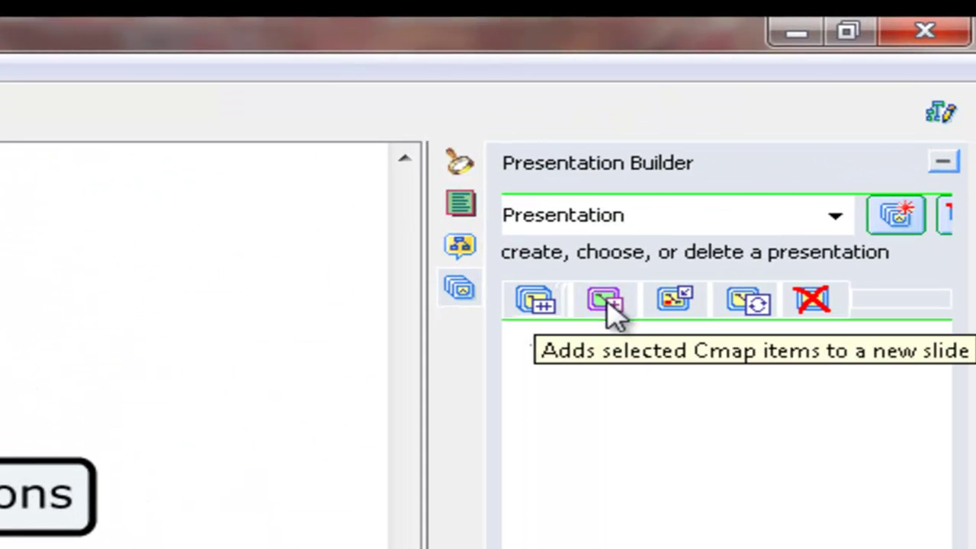
pyautogui.click(606, 301)
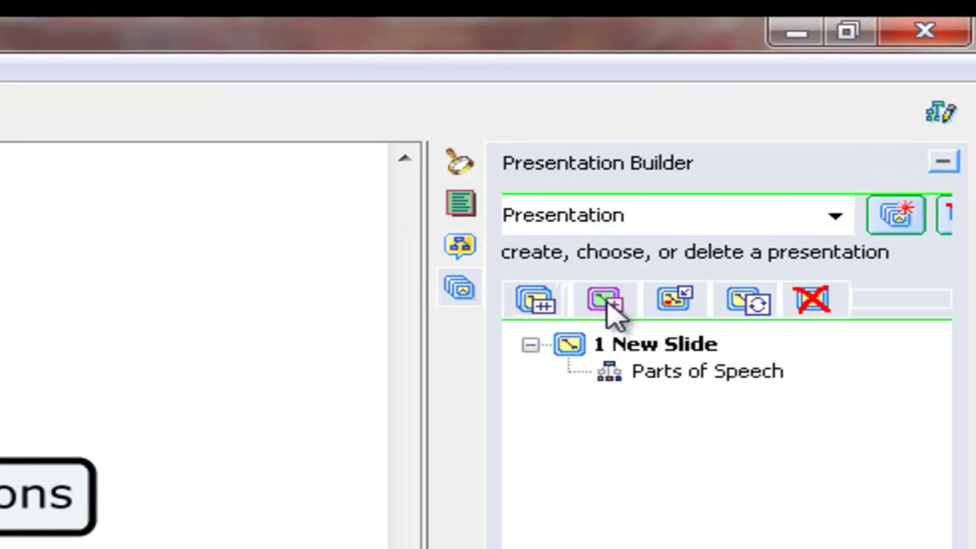
pyautogui.click(531, 346)
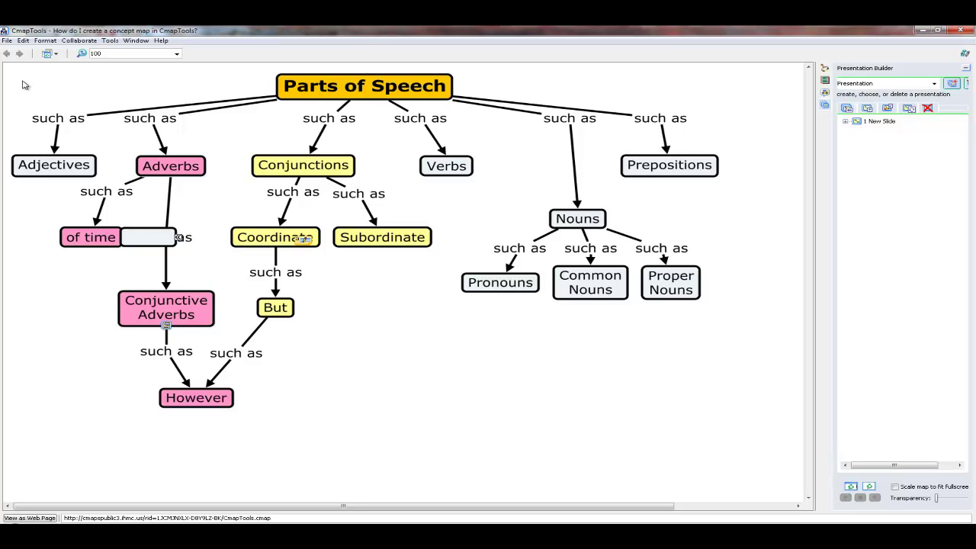
# - Marquee-select the concepts from Adjectives to Nouns, add them as slide 2, and collapse it
pyautogui.moveTo(17, 79); pyautogui.dragTo(691, 176)
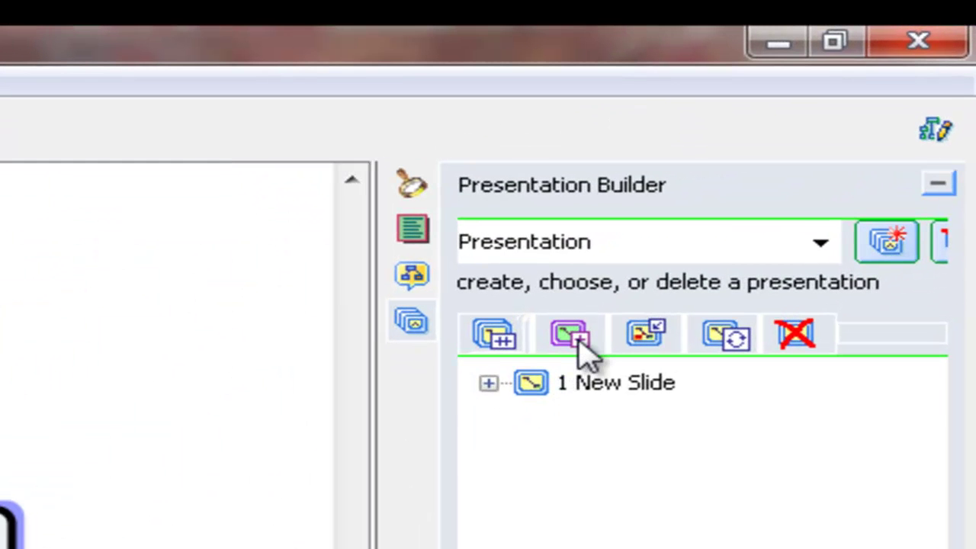
pyautogui.click(577, 339)
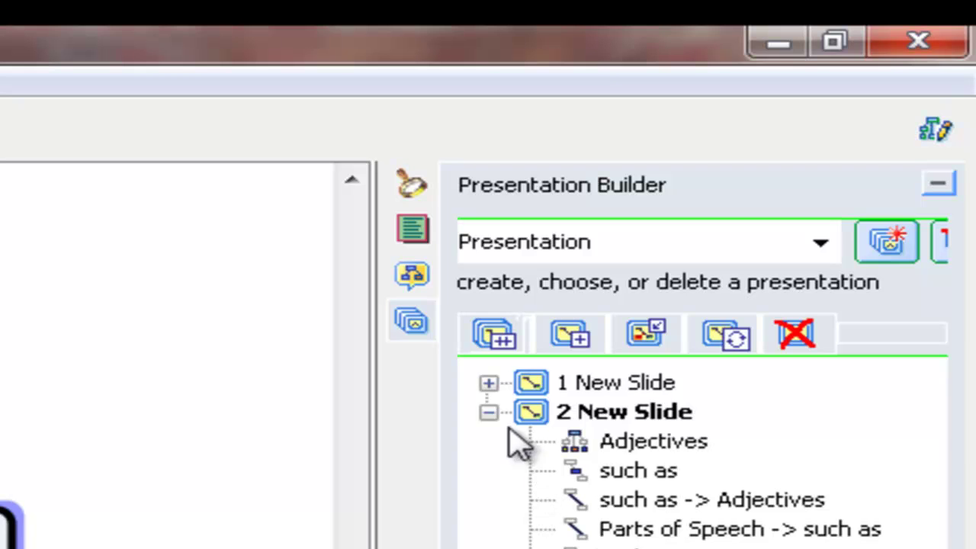
pyautogui.click(489, 412)
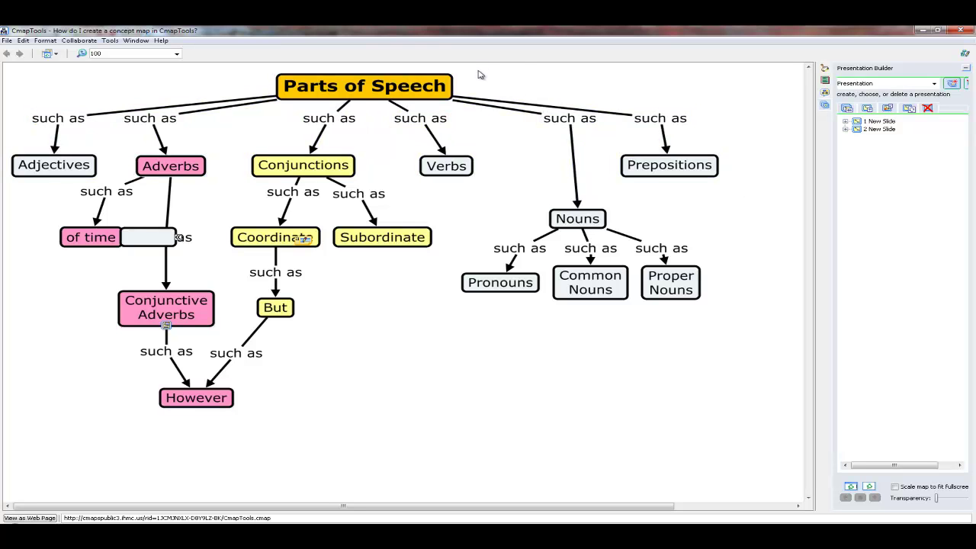
# - Select Parts of Speech, Conjunctions, Coordinate, But and However with their links, then add and collapse slide 3
pyautogui.click(385, 87)
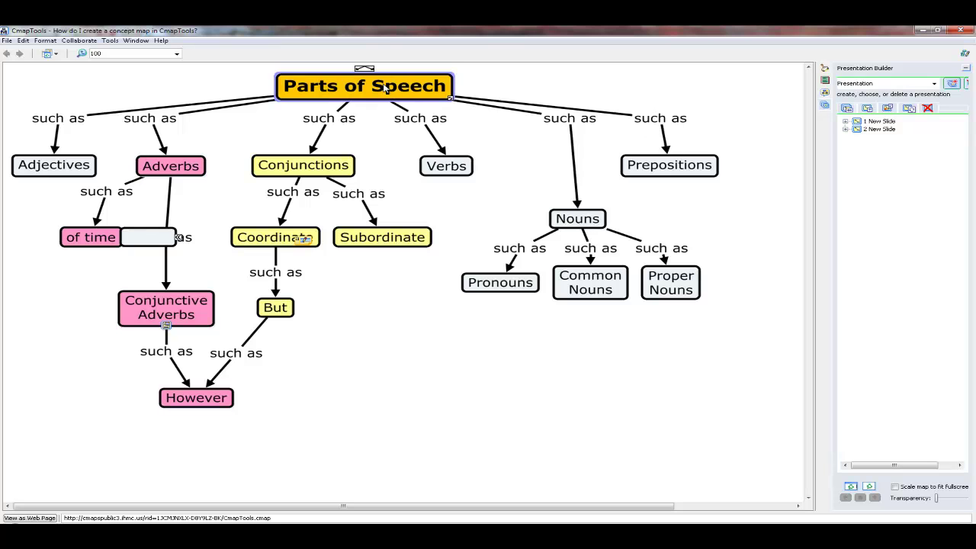
pyautogui.keyDown('ctrl'); pyautogui.click(339, 120); pyautogui.keyUp('ctrl')
pyautogui.keyDown('ctrl'); pyautogui.click(321, 162); pyautogui.keyUp('ctrl')
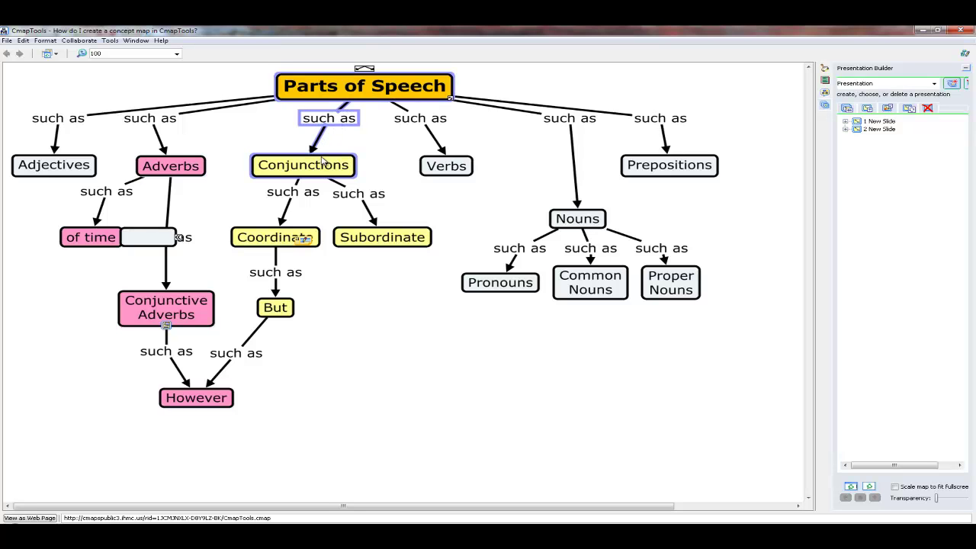
pyautogui.keyDown('ctrl'); pyautogui.click(296, 191); pyautogui.keyUp('ctrl')
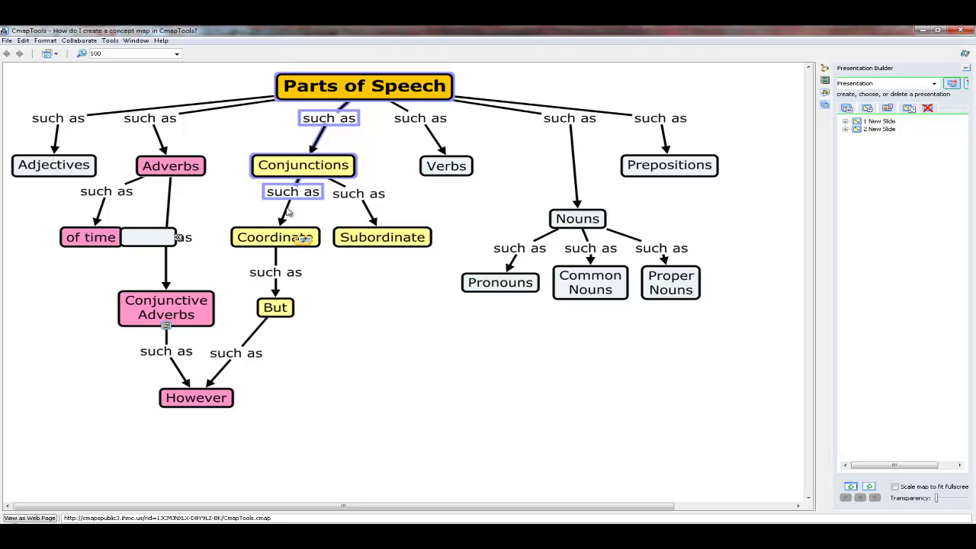
pyautogui.keyDown('ctrl'); pyautogui.click(289, 238); pyautogui.keyUp('ctrl')
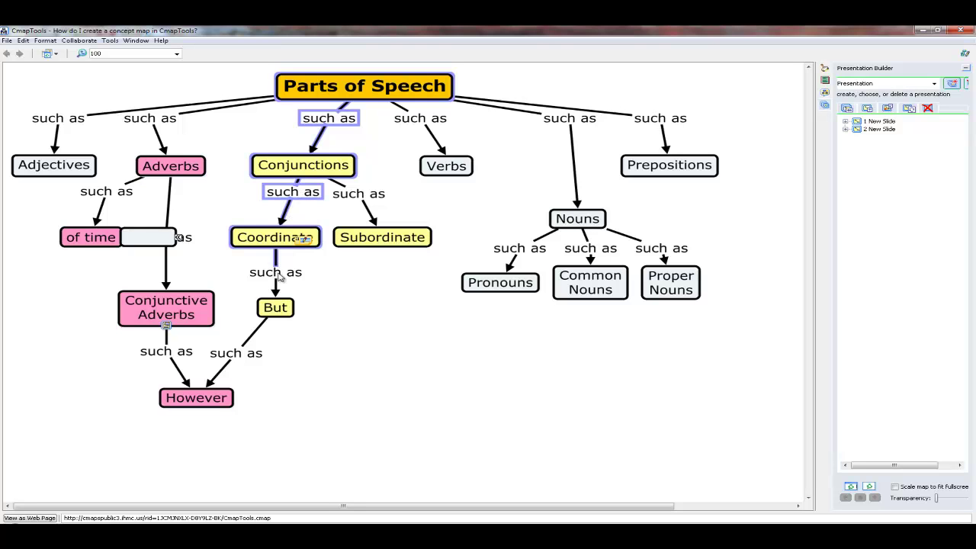
pyautogui.keyDown('ctrl'); pyautogui.click(280, 279); pyautogui.keyUp('ctrl')
pyautogui.keyDown('ctrl'); pyautogui.click(277, 309); pyautogui.keyUp('ctrl')
pyautogui.keyDown('ctrl'); pyautogui.click(256, 334); pyautogui.keyUp('ctrl')
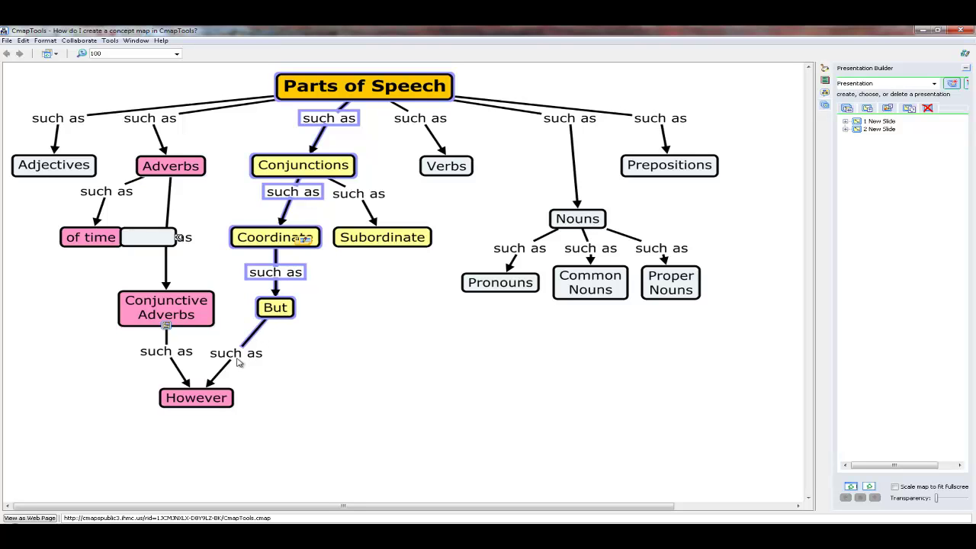
pyautogui.keyDown('ctrl'); pyautogui.click(238, 360); pyautogui.keyUp('ctrl')
pyautogui.keyDown('ctrl'); pyautogui.click(227, 371); pyautogui.keyUp('ctrl')
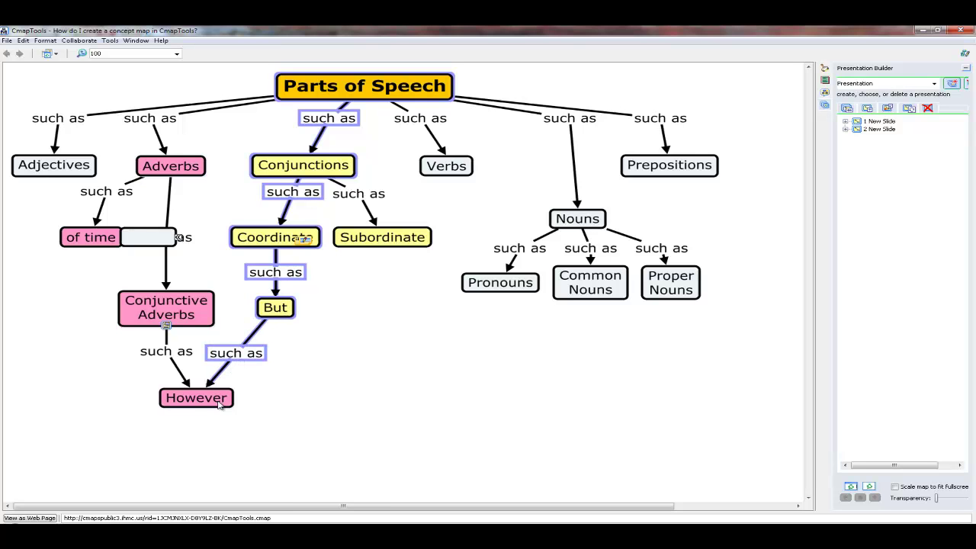
pyautogui.keyDown('ctrl'); pyautogui.click(220, 405); pyautogui.keyUp('ctrl')
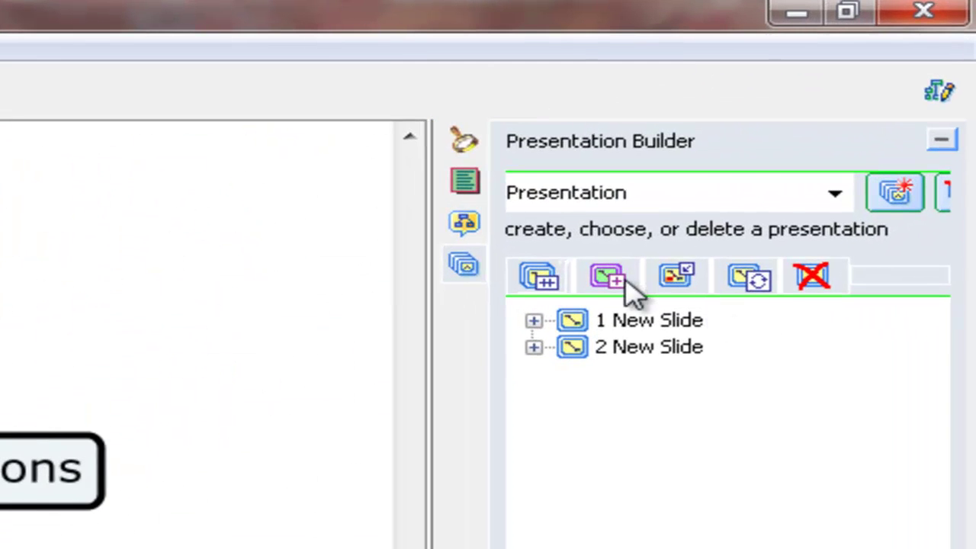
pyautogui.click(623, 280)
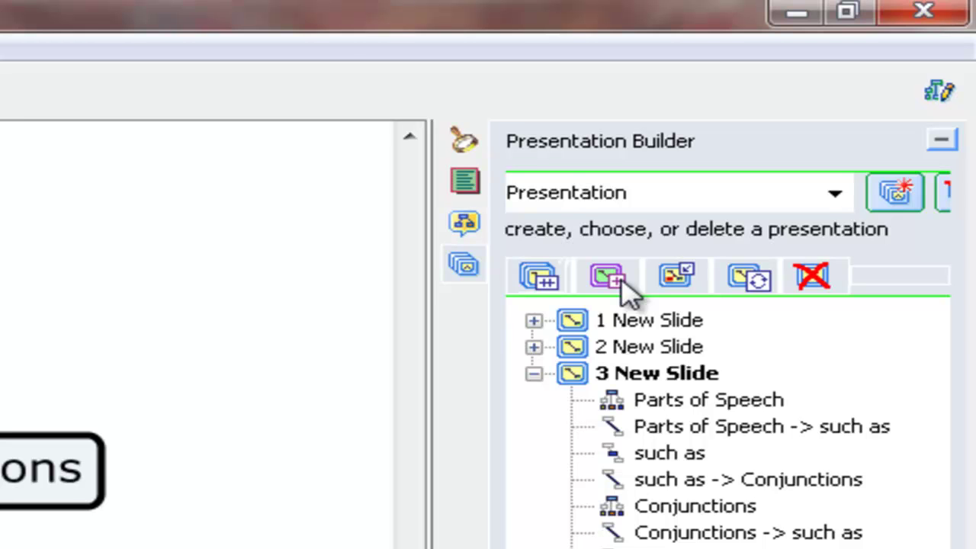
pyautogui.click(534, 373)
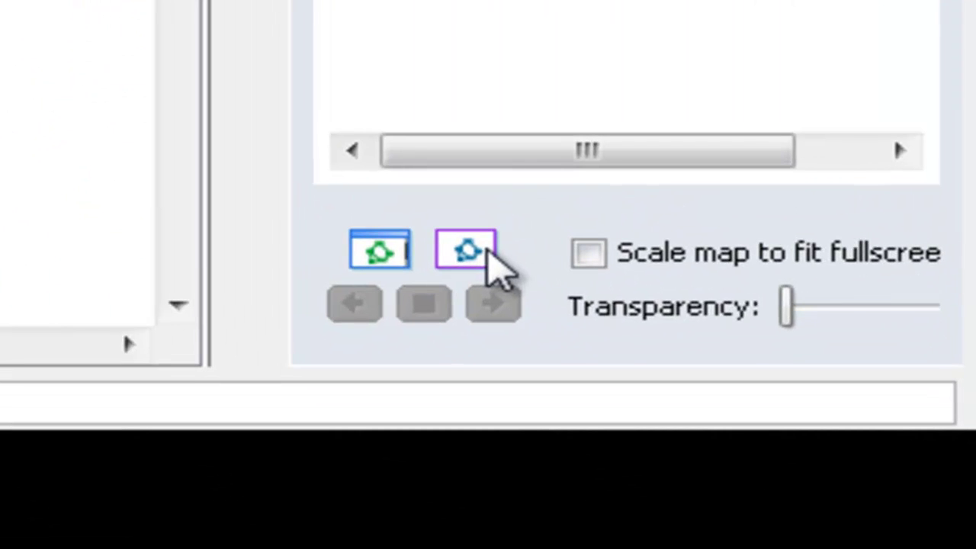
# - Play the presentation and step forward through slides 2 and 3
pyautogui.click(804, 442)
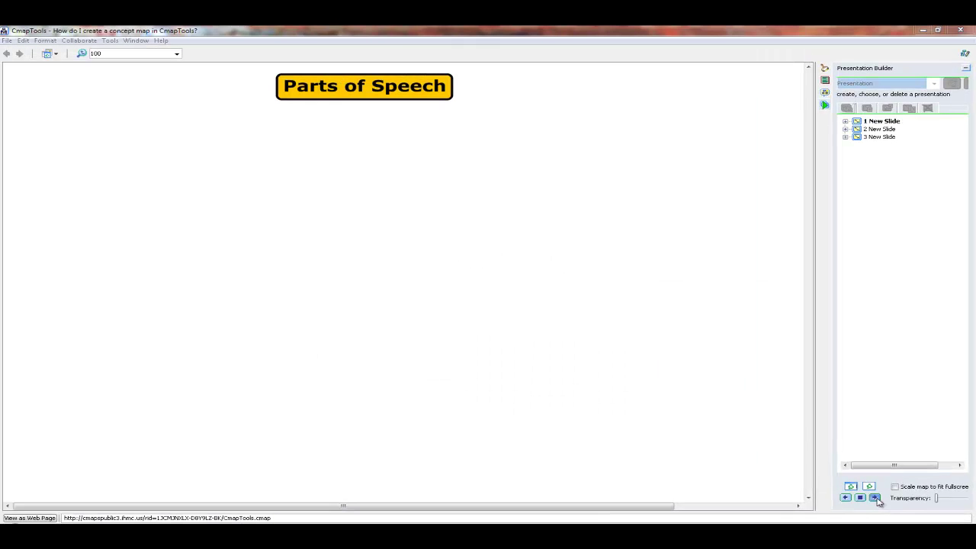
pyautogui.click(875, 497)
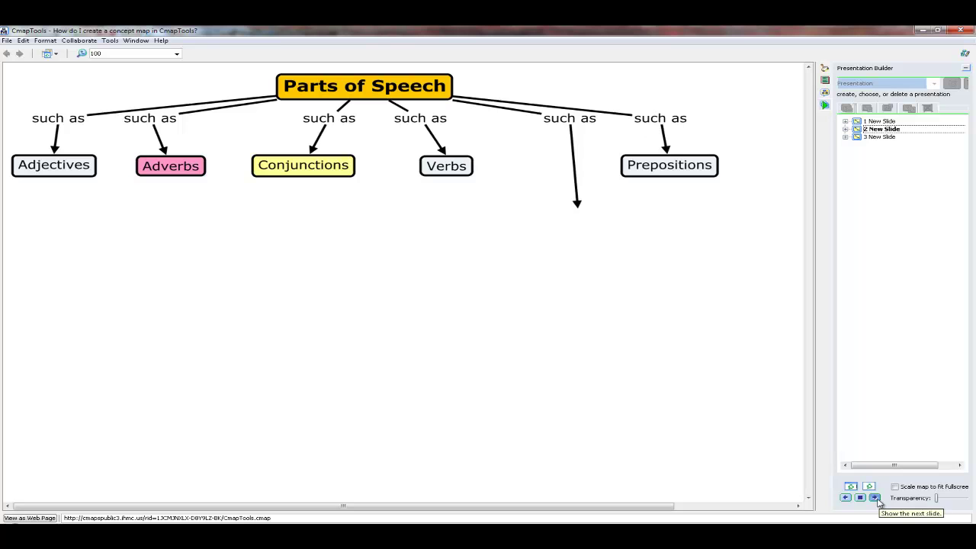
pyautogui.click(875, 499)
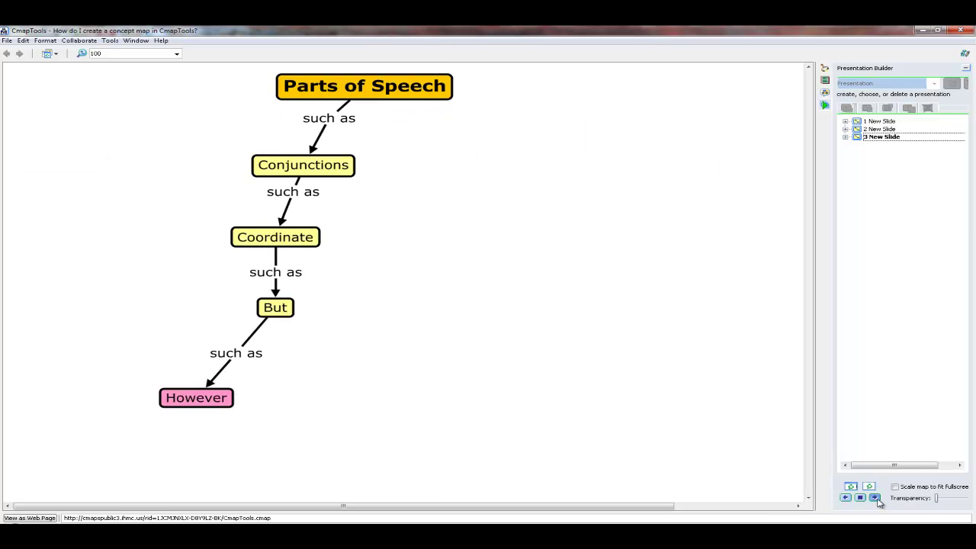
pyautogui.click(875, 498)
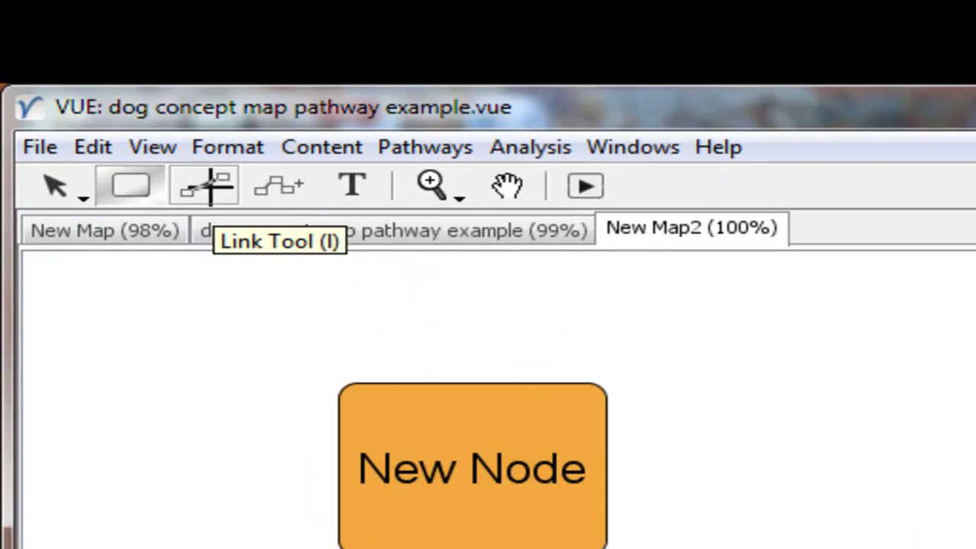
# - Connect the sample New Node boxes with four trial links using the Link Tool
pyautogui.click(208, 186)
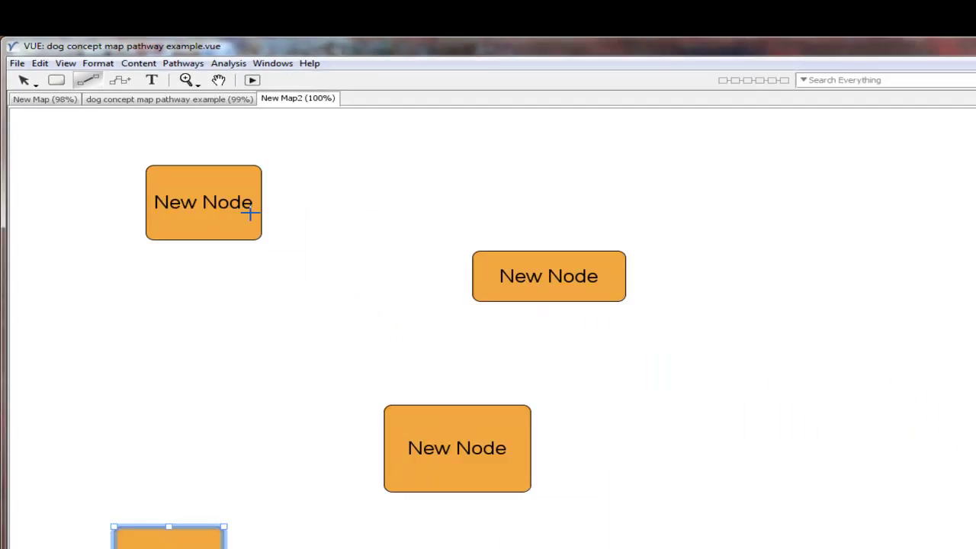
pyautogui.moveTo(250, 214); pyautogui.dragTo(443, 409)
pyautogui.moveTo(314, 291); pyautogui.dragTo(141, 363)
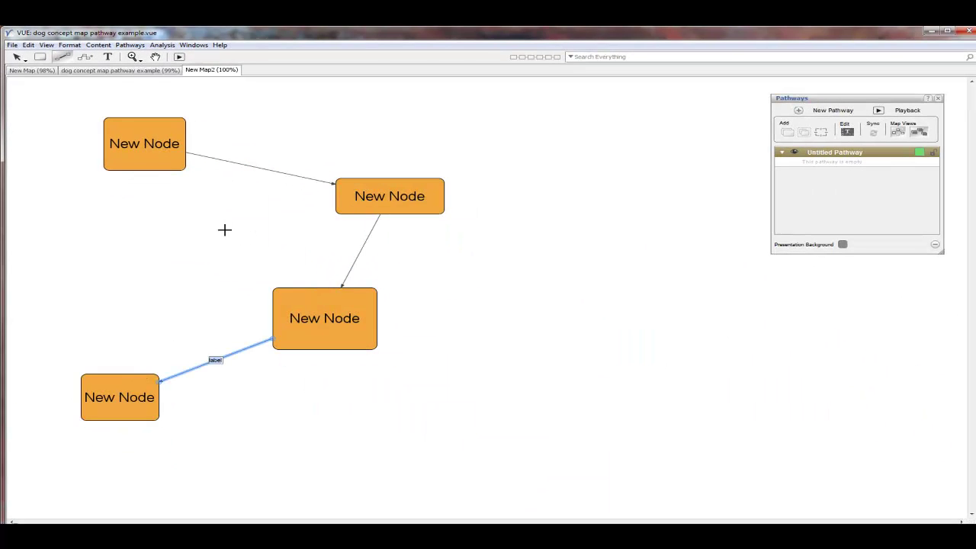
pyautogui.moveTo(137, 153); pyautogui.dragTo(289, 296)
pyautogui.moveTo(135, 153); pyautogui.dragTo(117, 394)
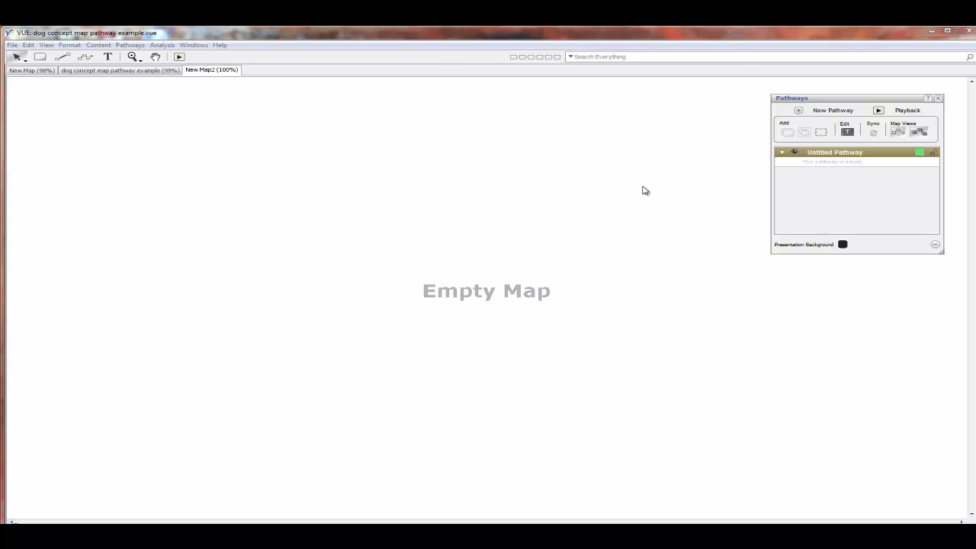
# - Draw four new nodes running diagonally from top-left to lower-right
pyautogui.click(41, 58)
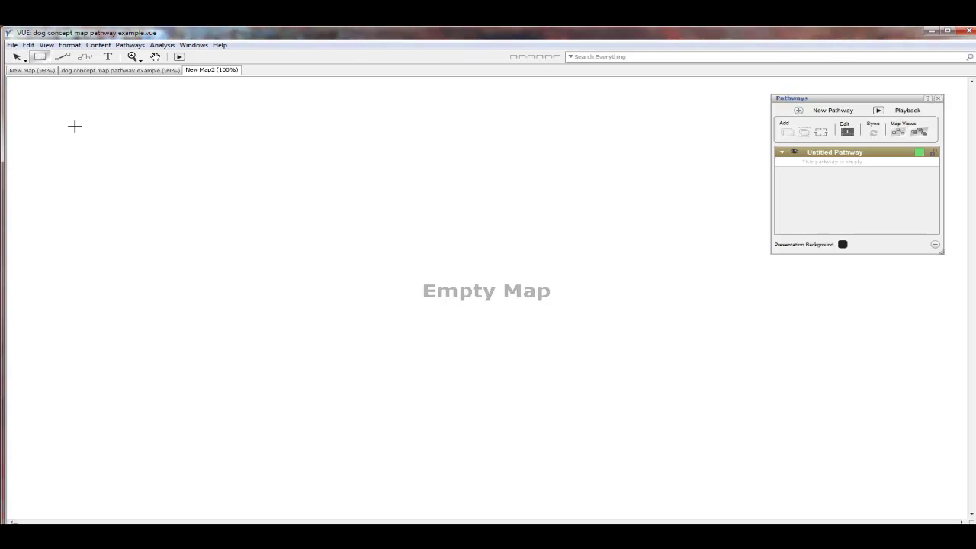
pyautogui.moveTo(79, 120); pyautogui.dragTo(168, 179)
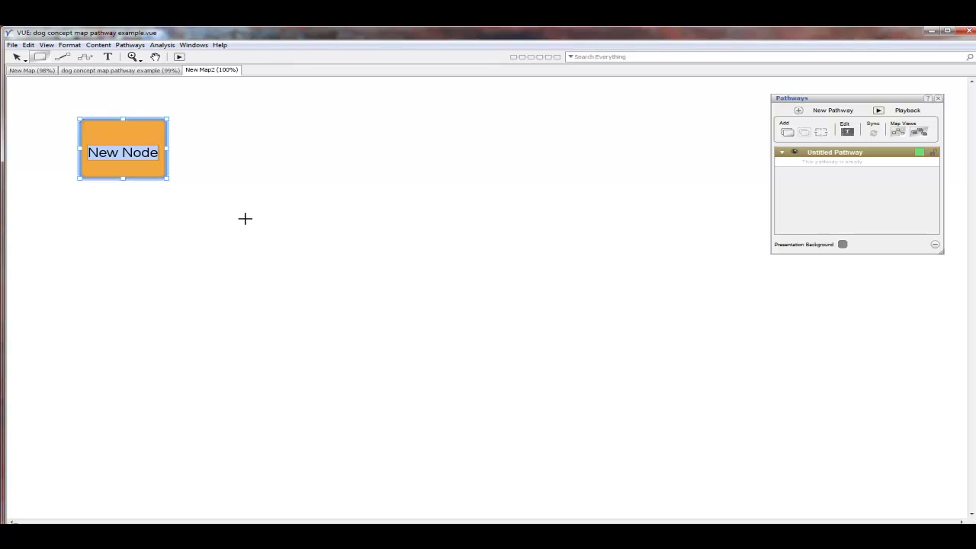
pyautogui.moveTo(244, 216); pyautogui.dragTo(333, 276)
pyautogui.moveTo(405, 308); pyautogui.dragTo(493, 369)
pyautogui.moveTo(586, 387); pyautogui.dragTo(691, 447)
# - Label the first two nodes Dogs and Hunting Dogs
pyautogui.doubleClick(122, 151)
pyautogui.write('Dogs')
pyautogui.click(287, 250)
pyautogui.click(286, 250)
pyautogui.tripleClick(304, 247)
pyautogui.write('Hunting Dogs')
pyautogui.click(415, 260)
# - Label the third, central node Collies
pyautogui.click(433, 344)
pyautogui.doubleClick(432, 344)
pyautogui.write('Collies')
pyautogui.click(542, 333)
# - Label the fourth node Lassie, then link Dogs to Hunting Dogs
pyautogui.click(641, 422)
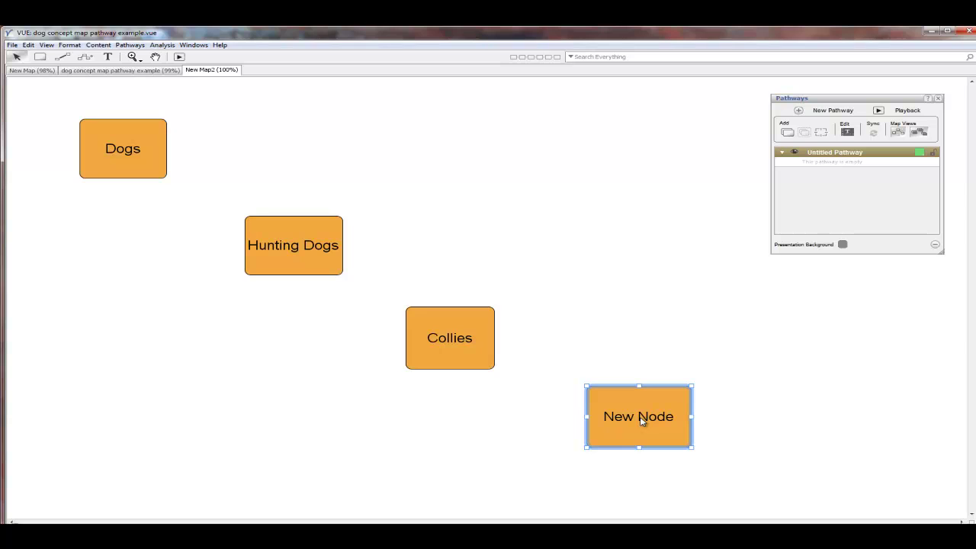
pyautogui.doubleClick(641, 419)
pyautogui.tripleClick(640, 419)
pyautogui.click(641, 419)
pyautogui.moveTo(673, 420); pyautogui.dragTo(606, 418)
pyautogui.write('Lassie')
pyautogui.click(793, 426)
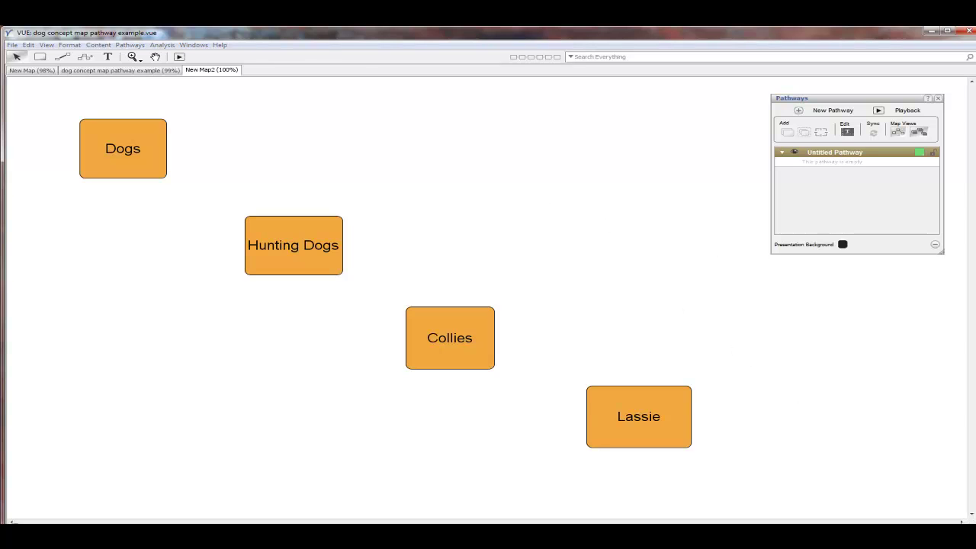
pyautogui.click(64, 57)
pyautogui.moveTo(118, 130); pyautogui.dragTo(626, 414)
# - Draw a node below Dogs, link Dogs to it, and label it Herding Dogs
pyautogui.click(42, 57)
pyautogui.moveTo(48, 244); pyautogui.dragTo(111, 308)
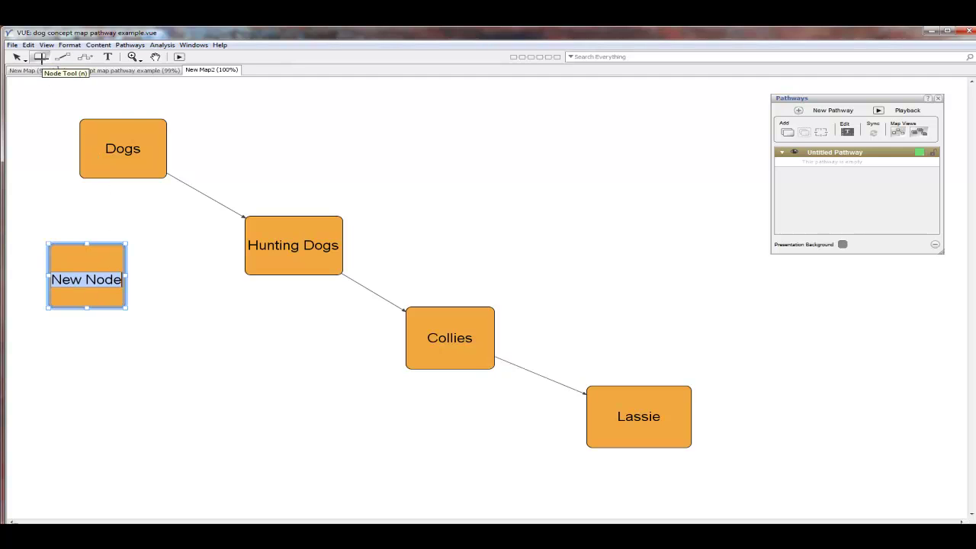
pyautogui.click(62, 57)
pyautogui.moveTo(116, 136); pyautogui.dragTo(84, 259)
pyautogui.click(18, 57)
pyautogui.doubleClick(85, 279)
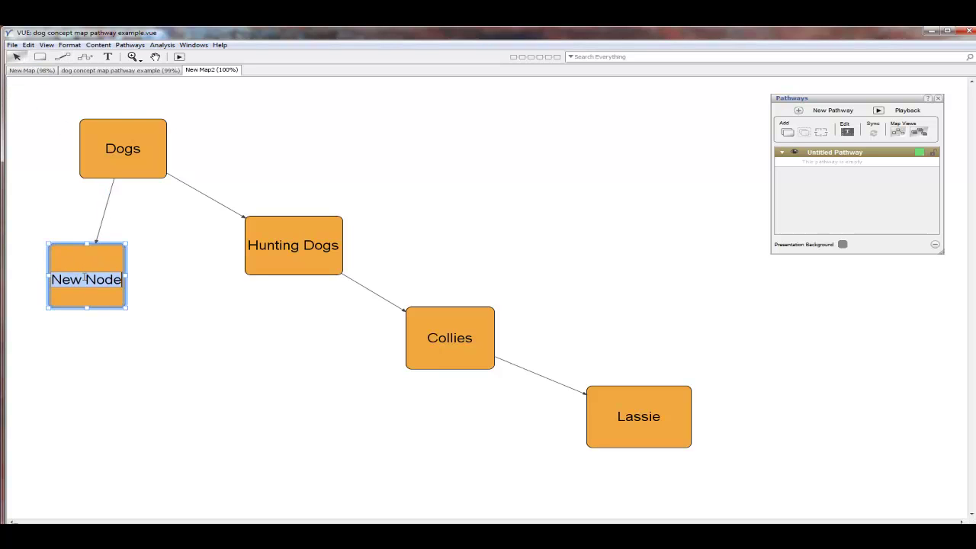
pyautogui.write('Herding Dogs')
pyautogui.click(146, 330)
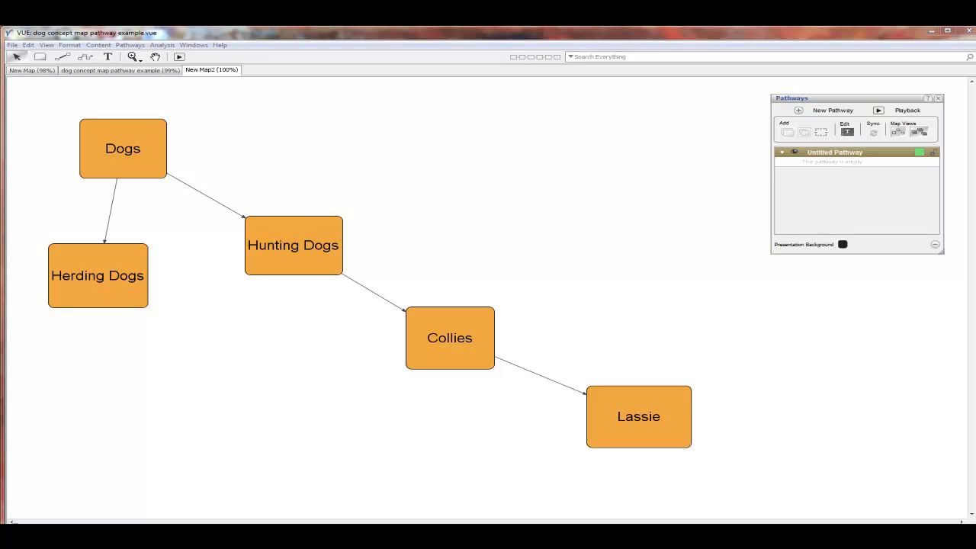
# - Add Dogs, Hunting Dogs, Collies and Lassie to the pathway in order, then close Pathways
pyautogui.click(154, 167)
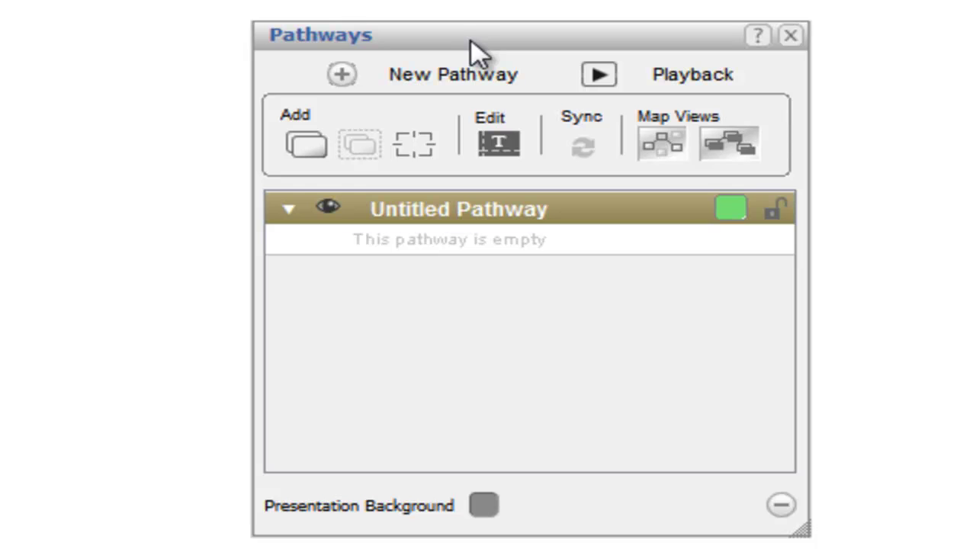
pyautogui.click(304, 148)
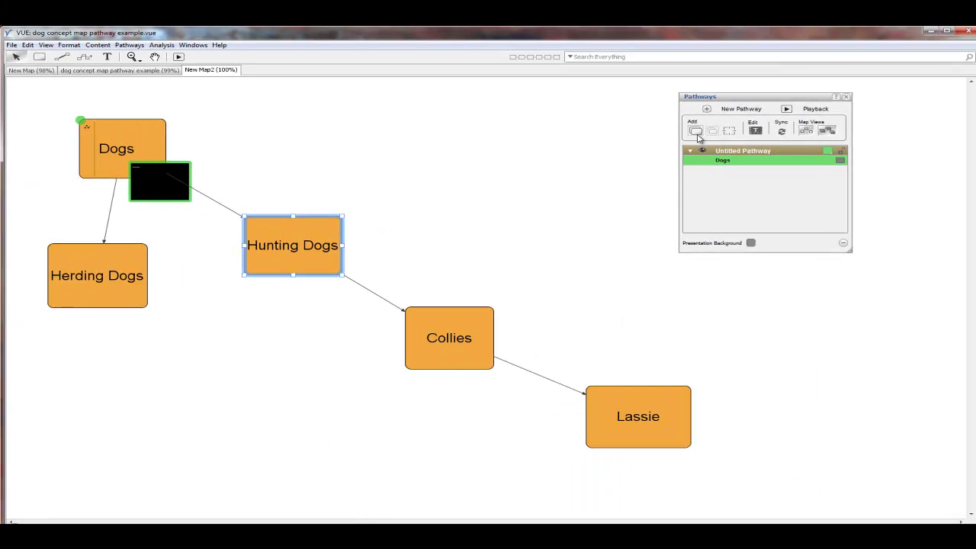
pyautogui.click(696, 131)
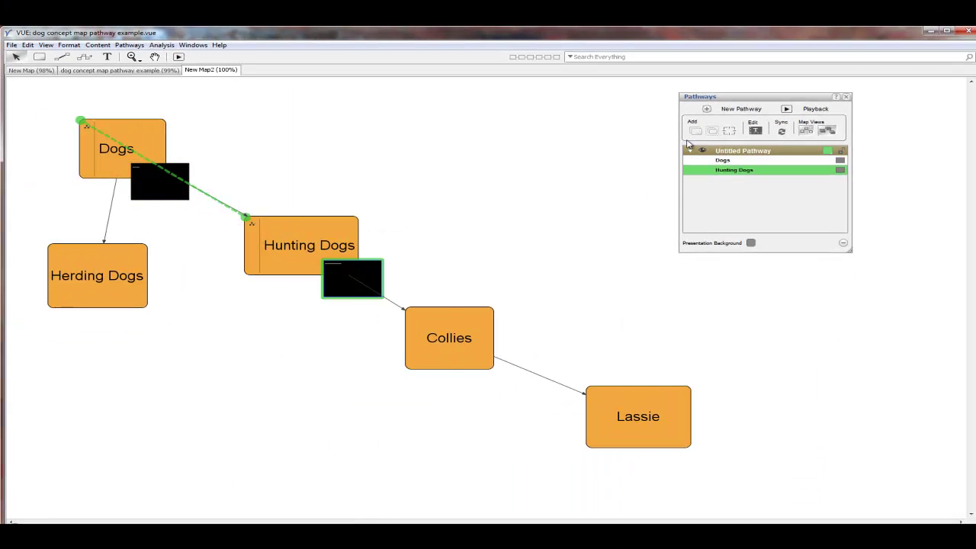
pyautogui.click(475, 341)
pyautogui.click(695, 132)
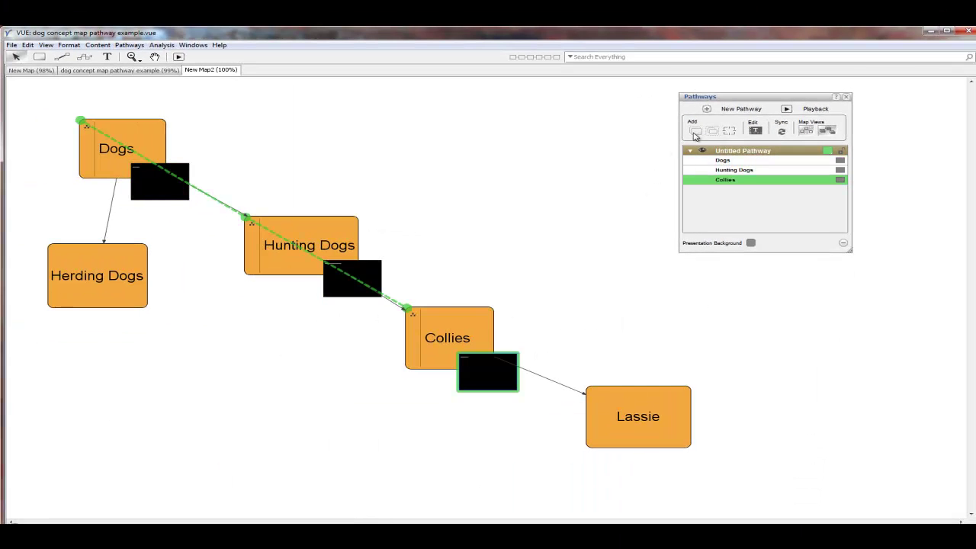
pyautogui.click(646, 418)
pyautogui.click(696, 131)
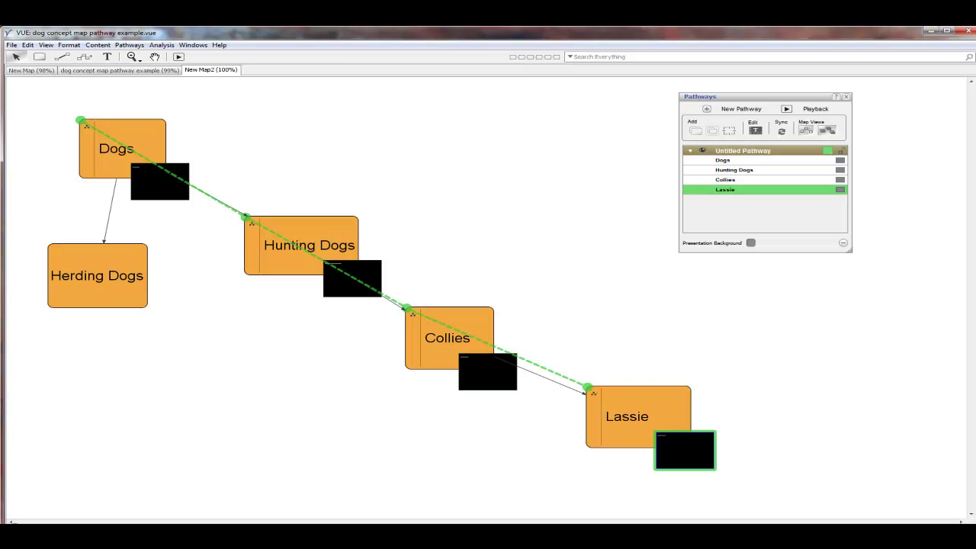
pyautogui.hotkey('ctrl', 'shift', 'p')
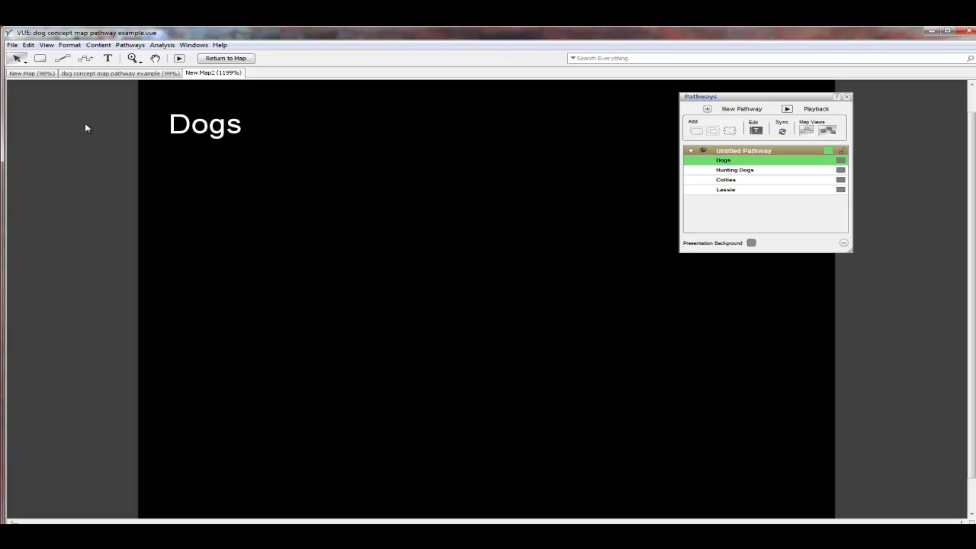
# - Choose Add Image/File... from the Dogs slide's context menu
pyautogui.rightClick(286, 193)
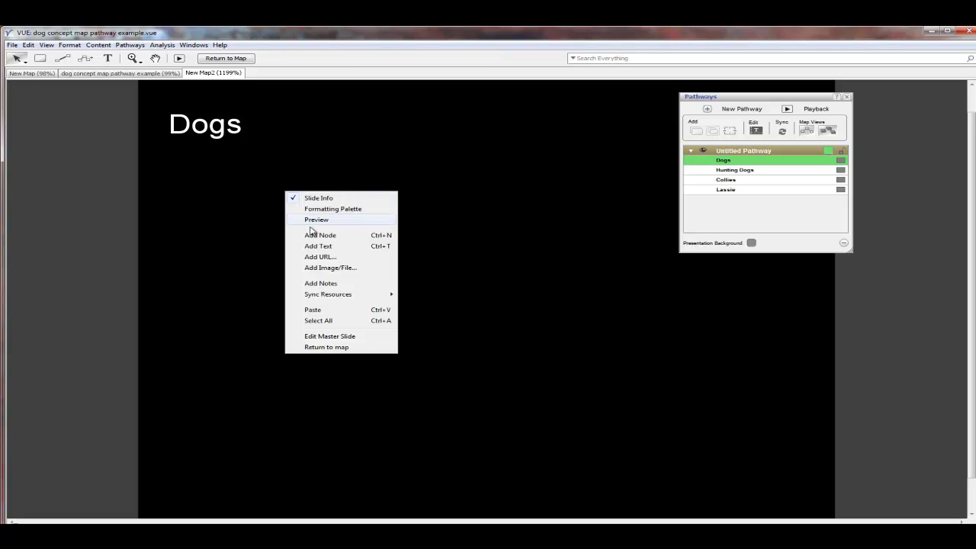
pyautogui.click(330, 267)
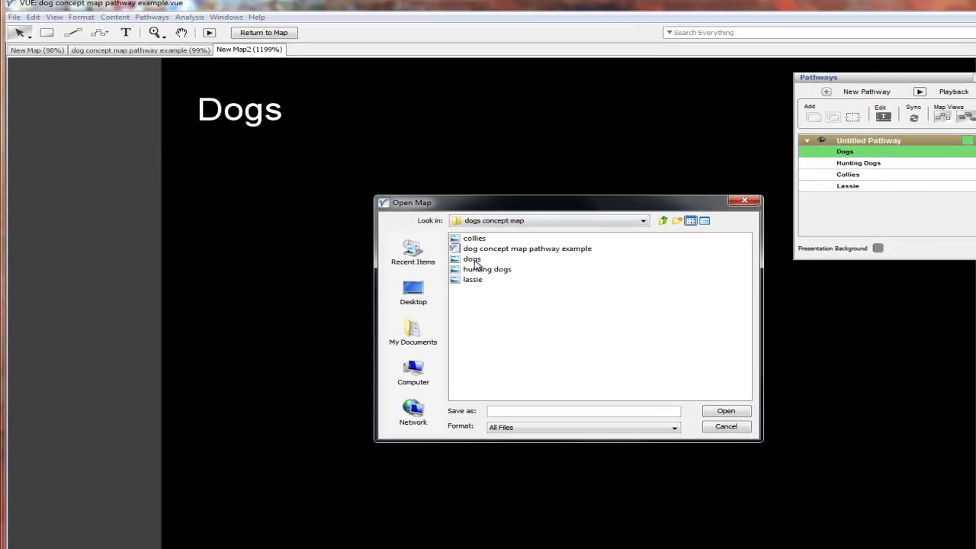
# - Insert dogs.jpg on the Dogs slide, enlarge it and move it to the right side
pyautogui.click(473, 260)
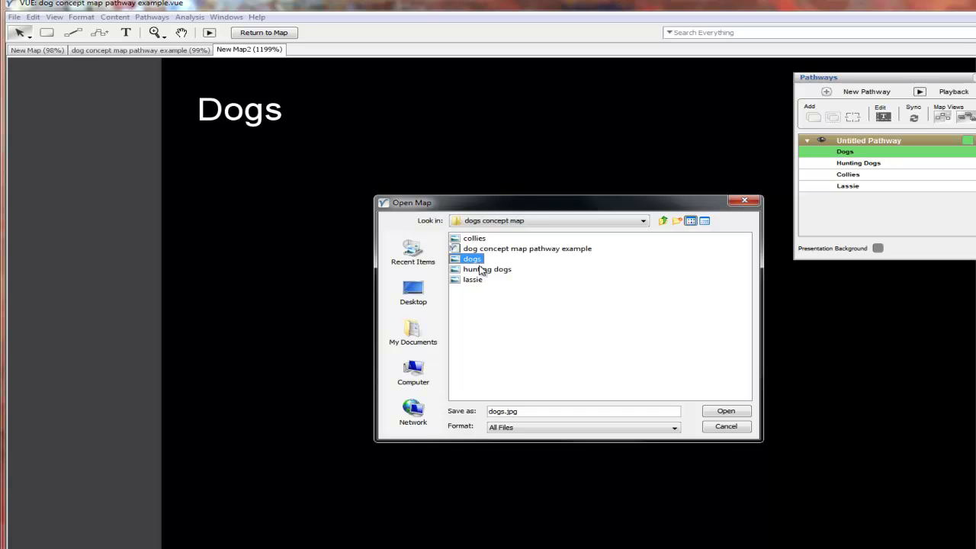
pyautogui.click(726, 411)
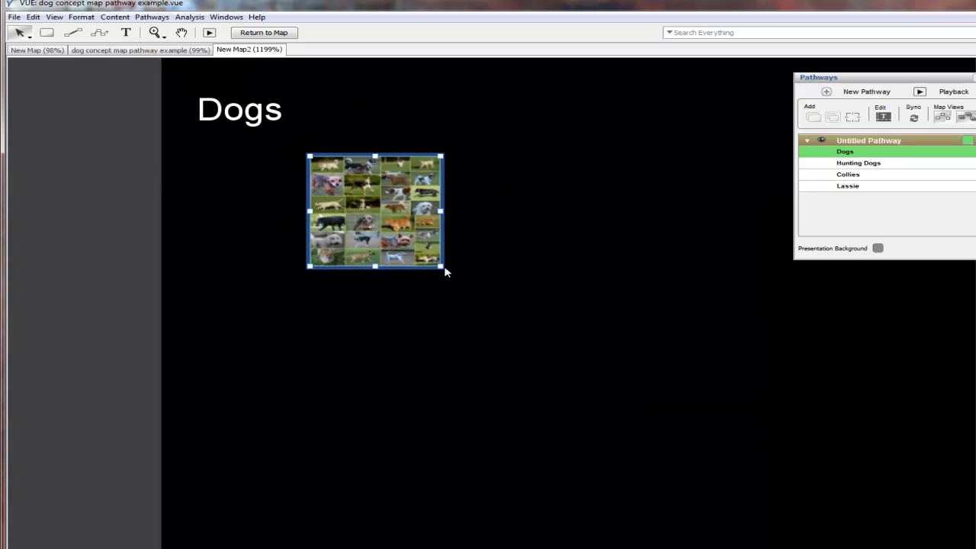
pyautogui.moveTo(443, 269); pyautogui.dragTo(670, 396)
pyautogui.moveTo(473, 337); pyautogui.dragTo(690, 334)
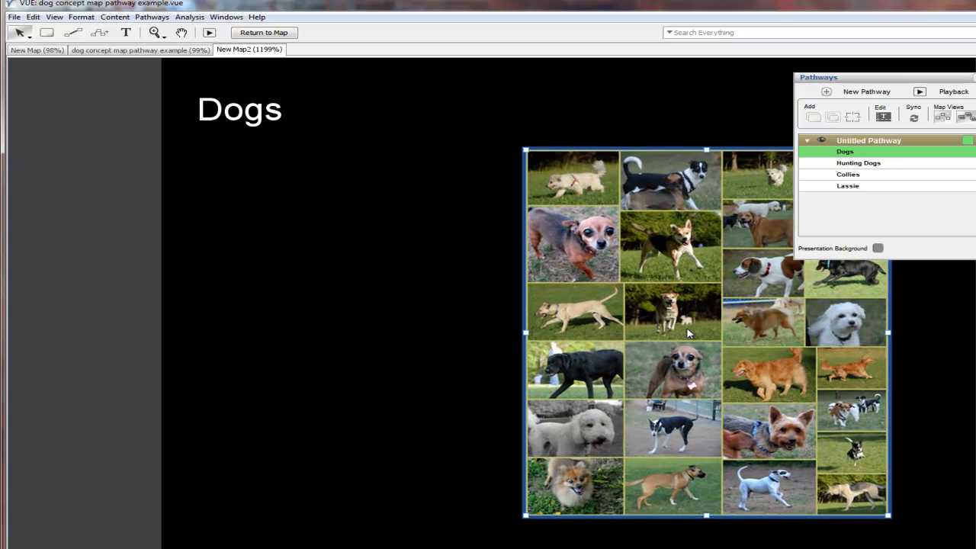
pyautogui.click(272, 204)
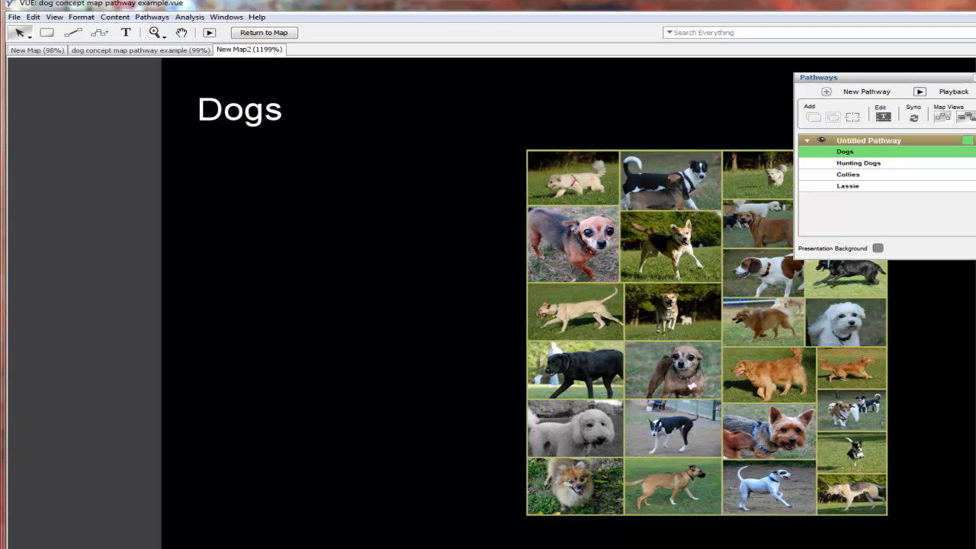
# - Paste the dog description paragraph into a text box left of the collage, under Dogs
pyautogui.click(128, 34)
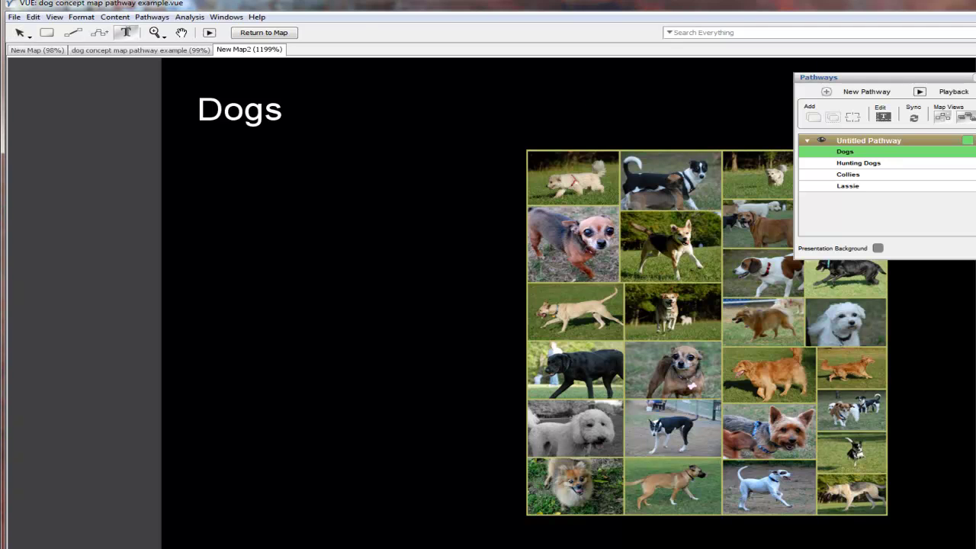
pyautogui.moveTo(198, 155); pyautogui.dragTo(411, 264)
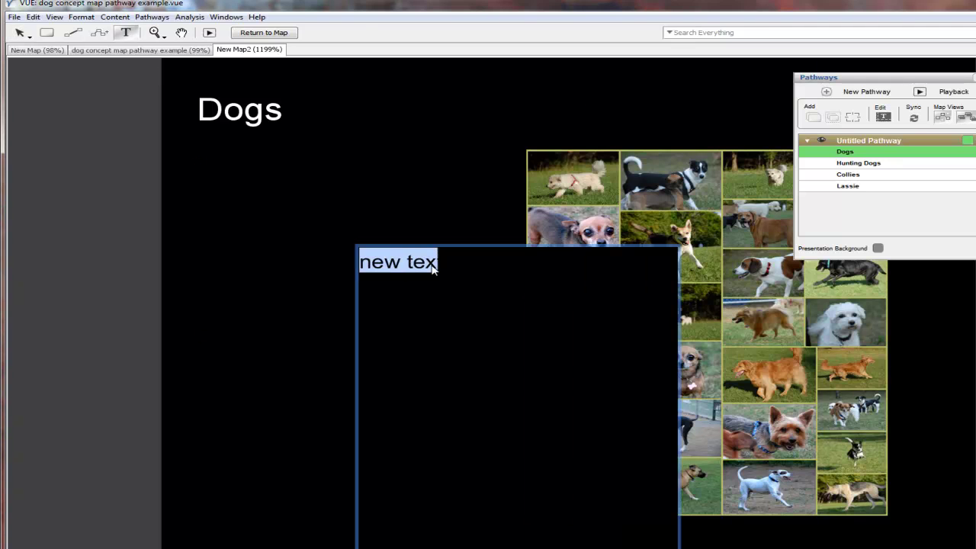
pyautogui.write('The dog (Canis lupus familiaris[3] and Canis lupus dingo[1][2]) is a domesticated form of the gray wolf, a member of the Canidae family of the order Carnivora. The term is used for both feral and pet varieties.')
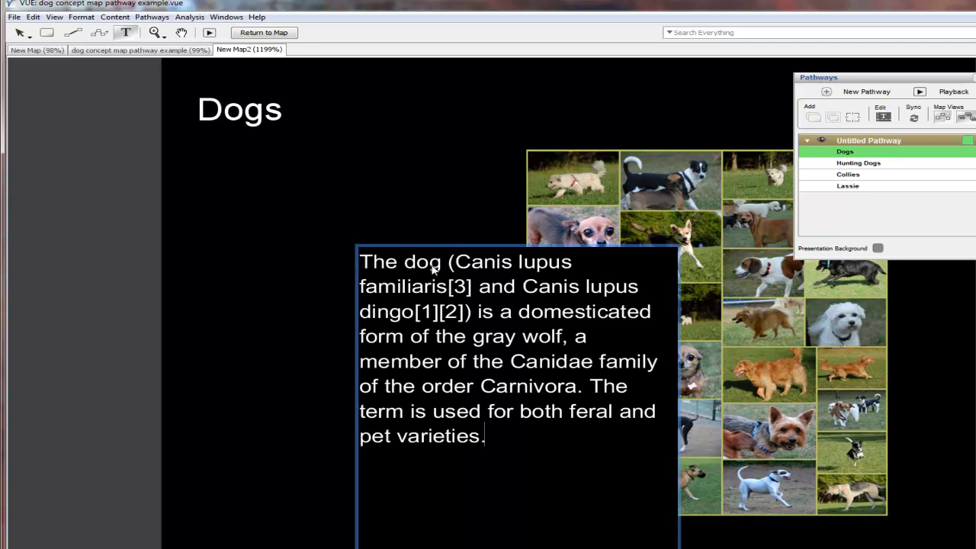
pyautogui.press('Escape')
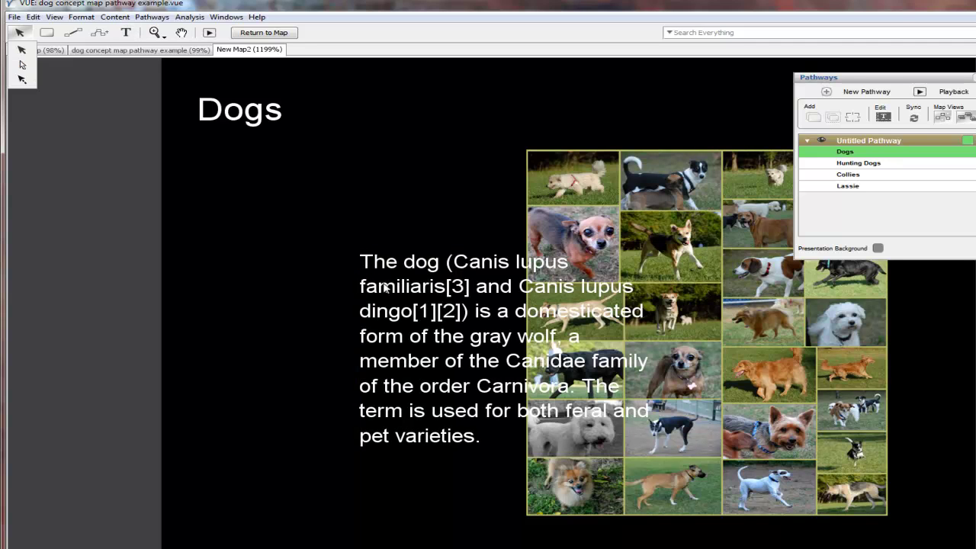
pyautogui.click(450, 305)
pyautogui.moveTo(472, 313); pyautogui.dragTo(310, 223)
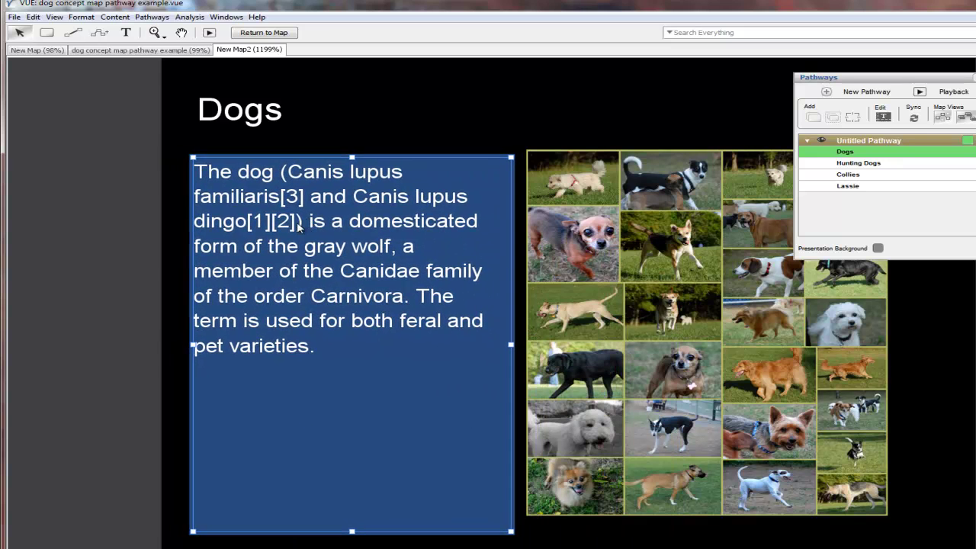
# - Delete the [3] and [1][2] citation markers after familiaris and dingo
pyautogui.doubleClick(303, 203)
pyautogui.click(305, 203)
pyautogui.press('Delete')
pyautogui.press('Delete')
pyautogui.press('BackSpace')
pyautogui.press('BackSpace')
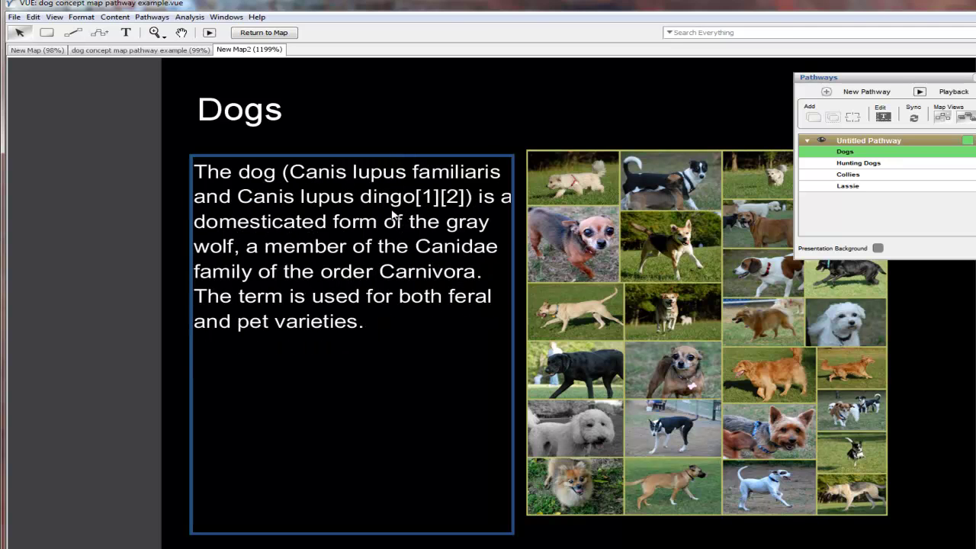
pyautogui.click(474, 198)
pyautogui.press('Delete')
pyautogui.press('Delete')
pyautogui.press('BackSpace')
pyautogui.press('BackSpace')
pyautogui.press('BackSpace')
pyautogui.press('BackSpace')
pyautogui.press('BackSpace')
pyautogui.press('BackSpace')
pyautogui.press('Delete')
pyautogui.press('Delete')
pyautogui.press('Delete')
pyautogui.press('Delete')
pyautogui.write(')')
pyautogui.press('Escape')
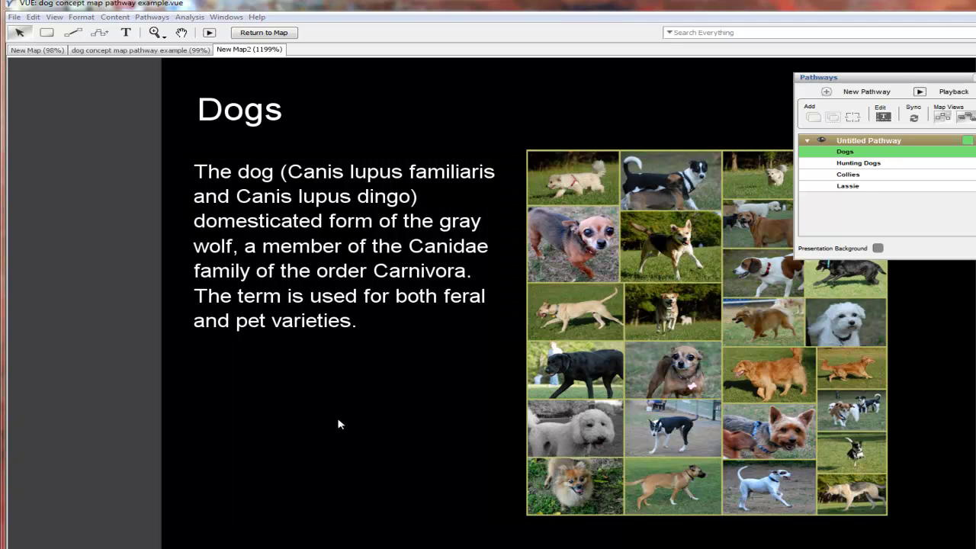
# - Add the en.wikipedia.org/wiki/Dogs link below the paragraph and raise the collage beside it
pyautogui.rightClick(233, 401)
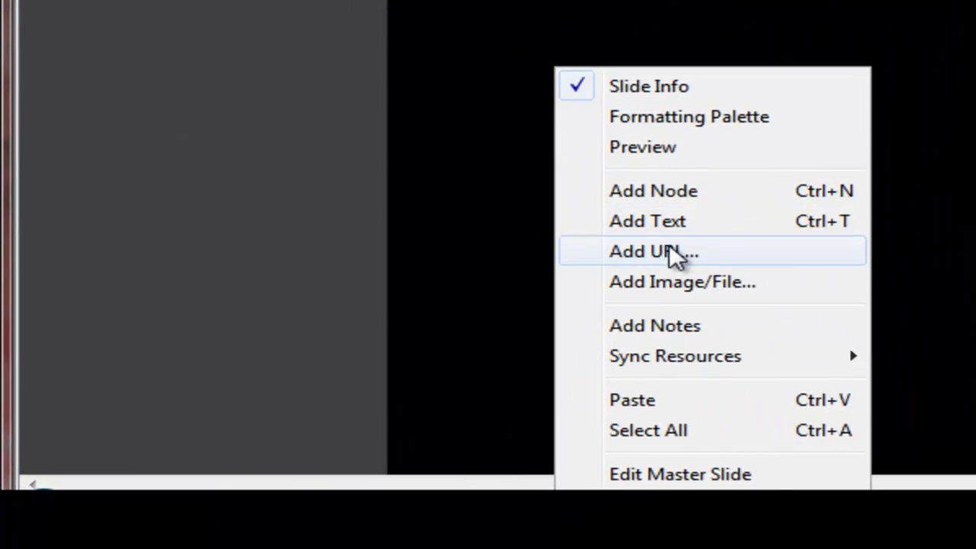
pyautogui.click(279, 477)
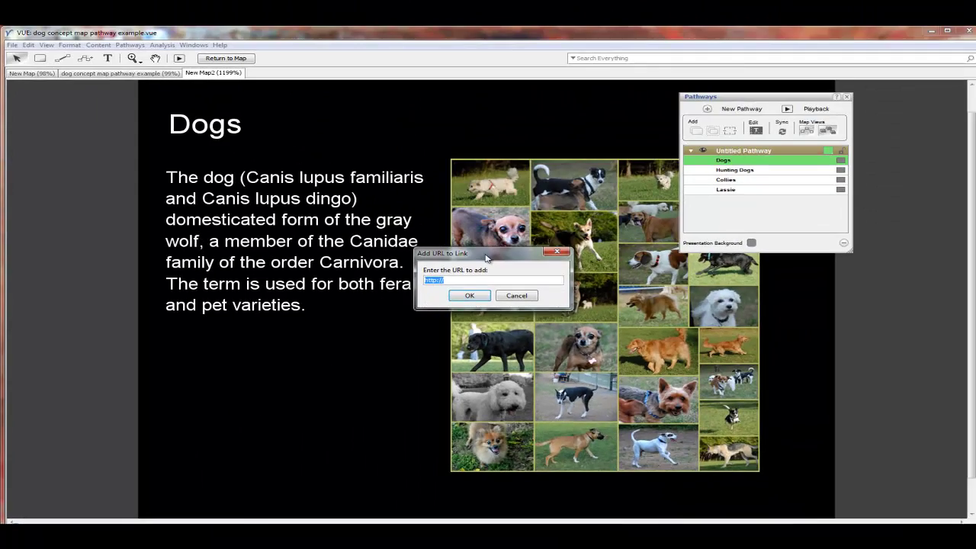
pyautogui.moveTo(491, 252); pyautogui.dragTo(246, 389)
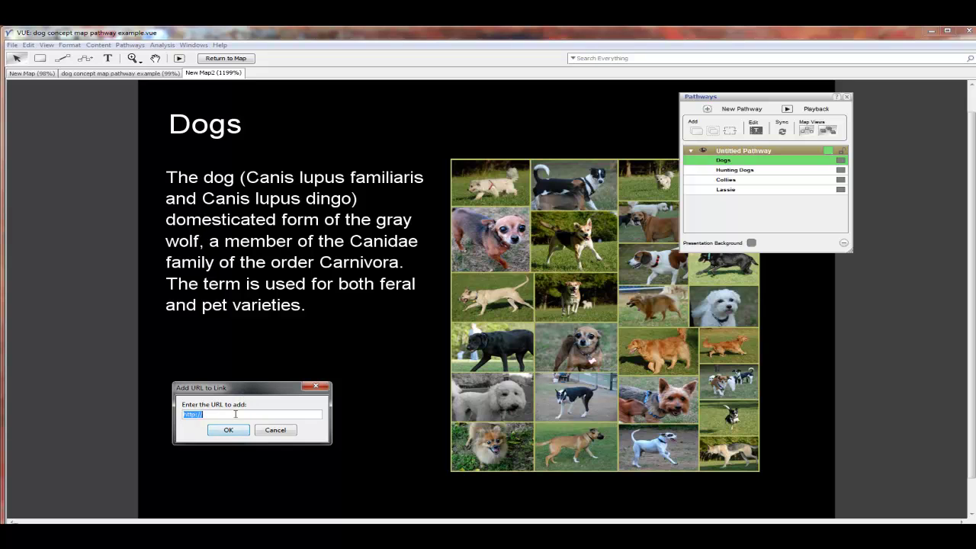
pyautogui.write('http://en.wikipedia.org/wiki/Dogs')
pyautogui.click(233, 429)
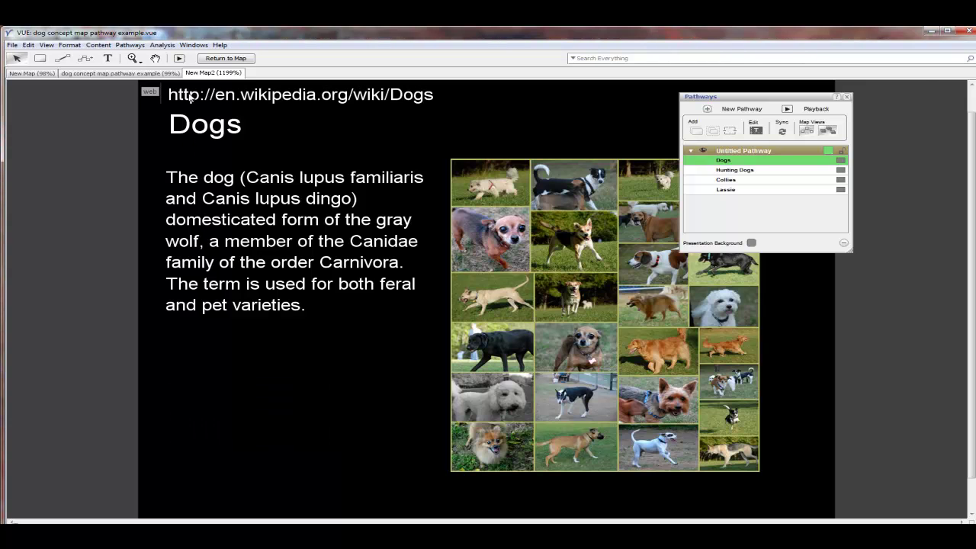
pyautogui.moveTo(191, 96); pyautogui.dragTo(202, 422)
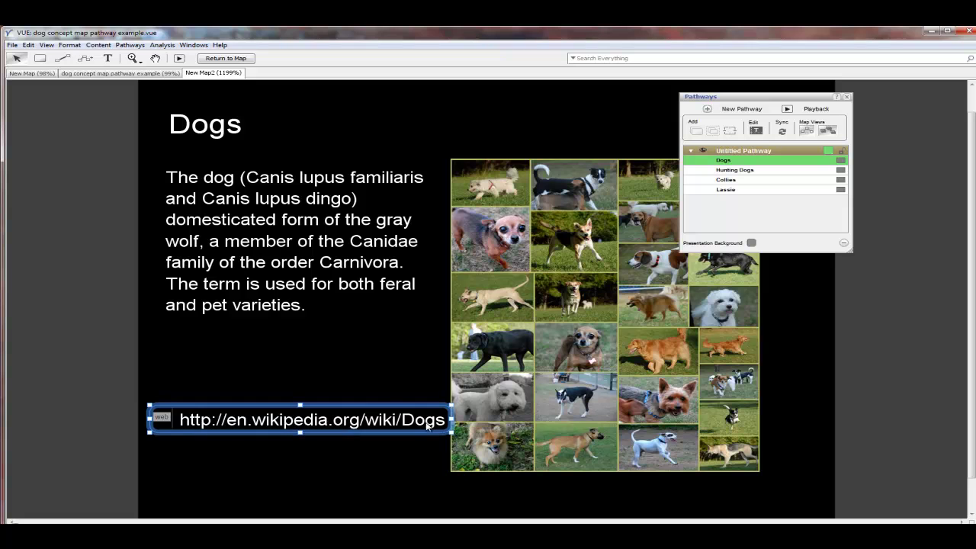
pyautogui.click(393, 381)
pyautogui.moveTo(556, 190); pyautogui.dragTo(579, 154)
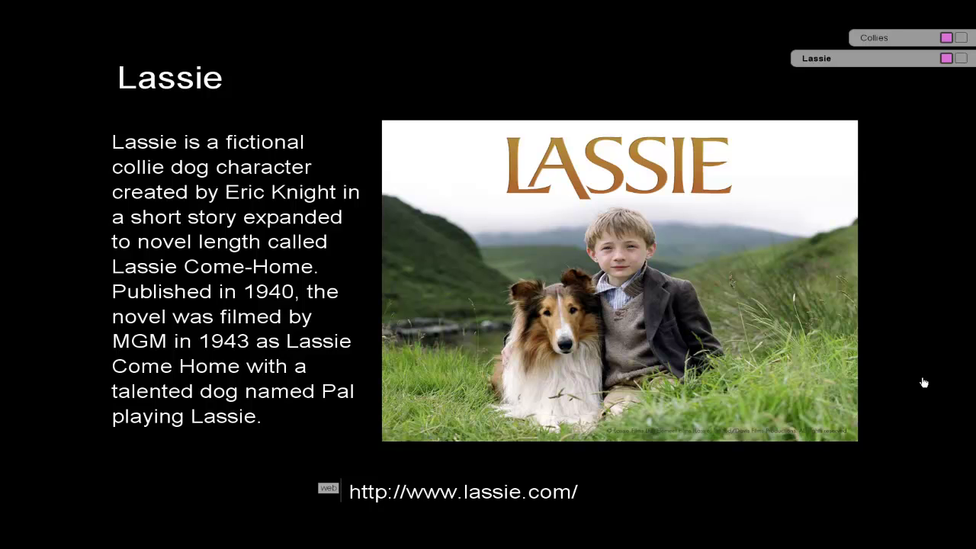
pyautogui.press('Escape')
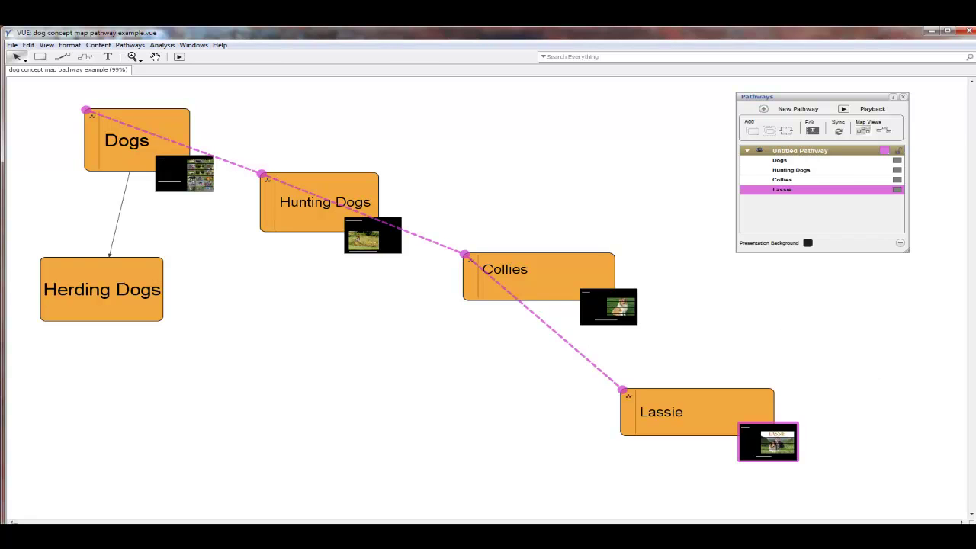
# - Hide slide thumbnails on the pathway map, toggle Map Views on and off, and select Dogs
pyautogui.click(877, 169)
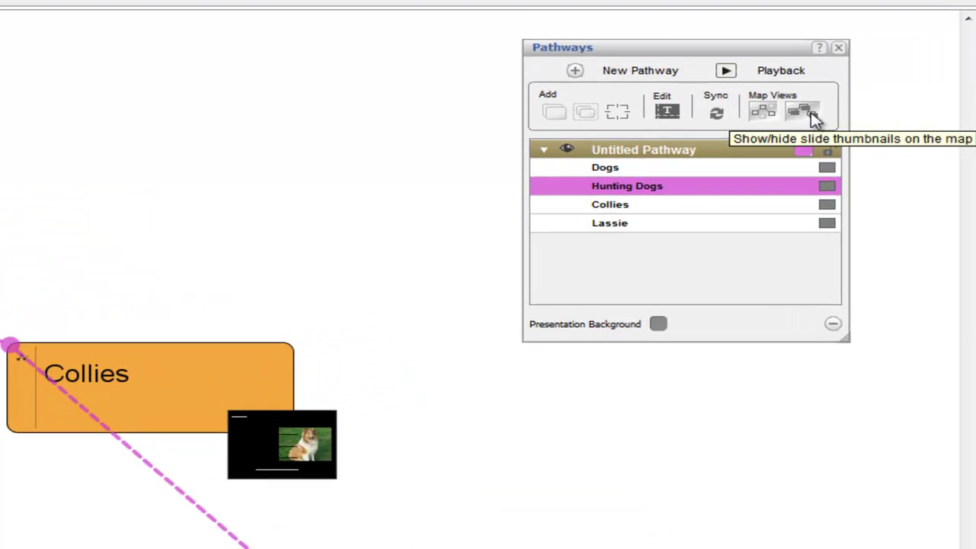
pyautogui.click(812, 116)
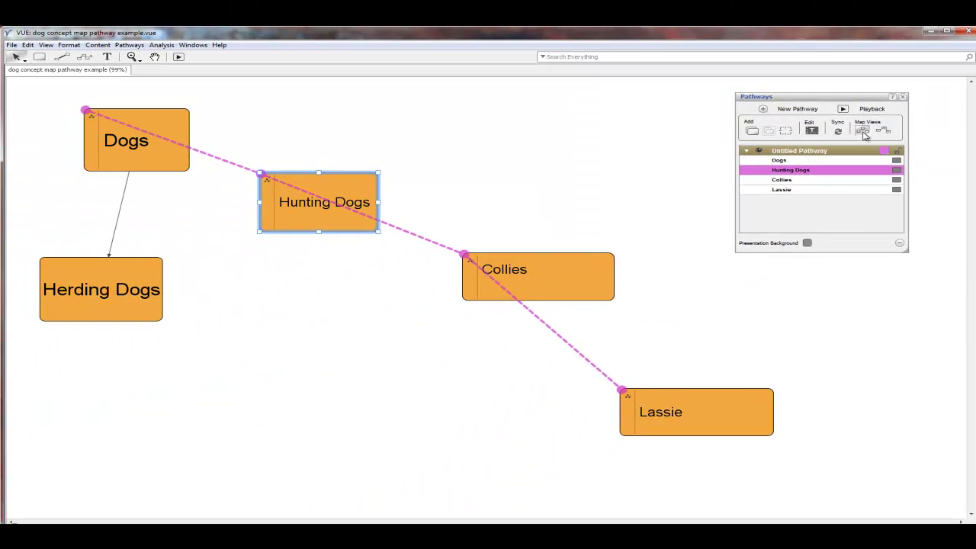
pyautogui.click(864, 132)
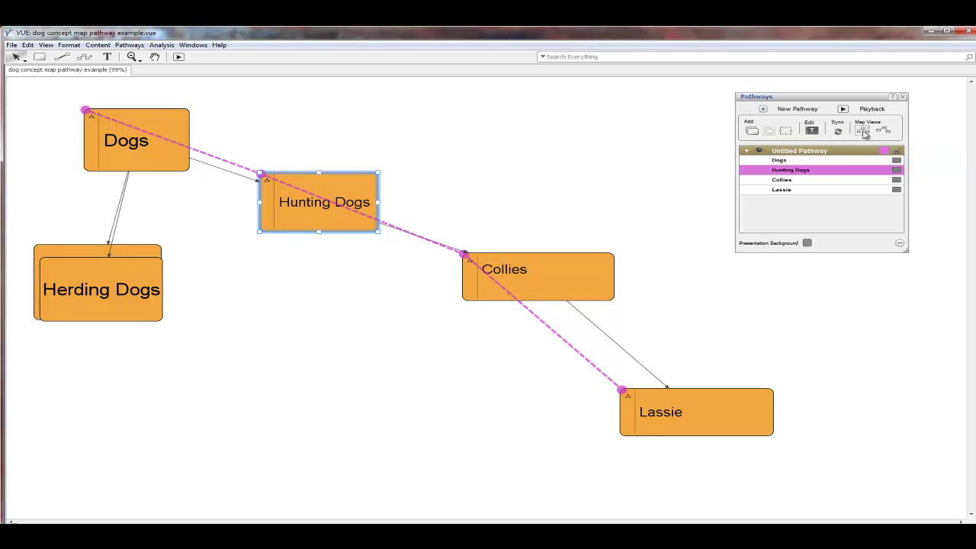
pyautogui.click(865, 132)
pyautogui.click(779, 160)
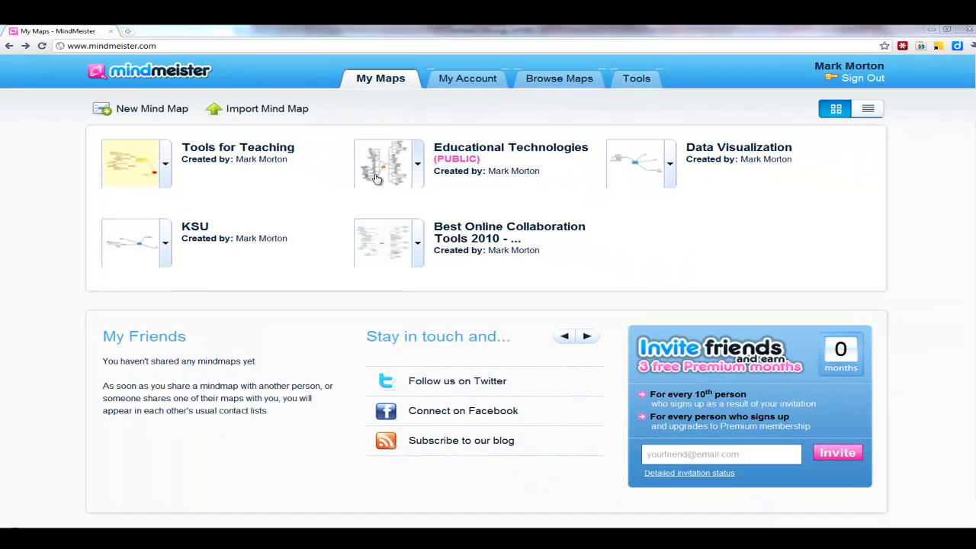
# - Open the Educational Technologies map from the My Maps page
pyautogui.click(526, 221)
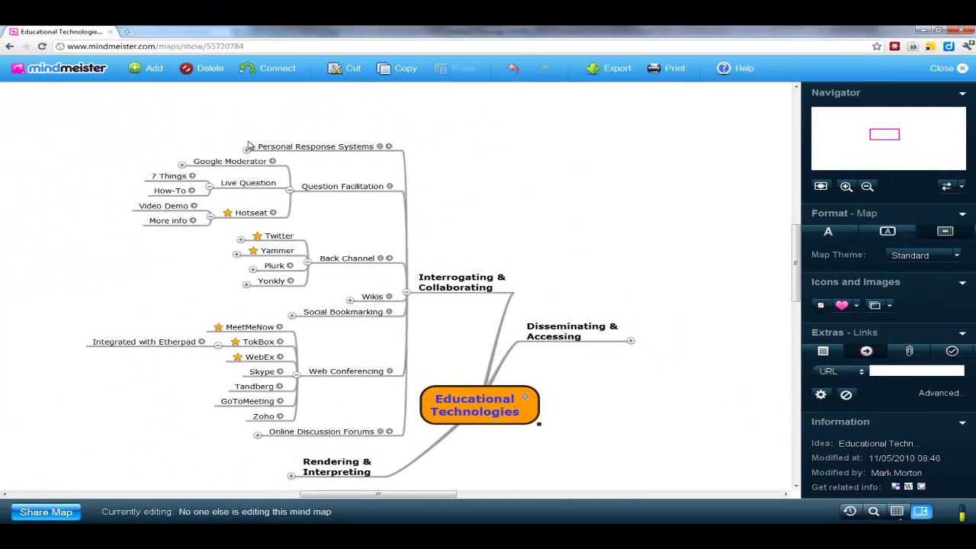
# - Collapse Question Facilitation, Back Channel and Web Conferencing; expand Personal Response Systems and Social Bookmarking
pyautogui.click(288, 189)
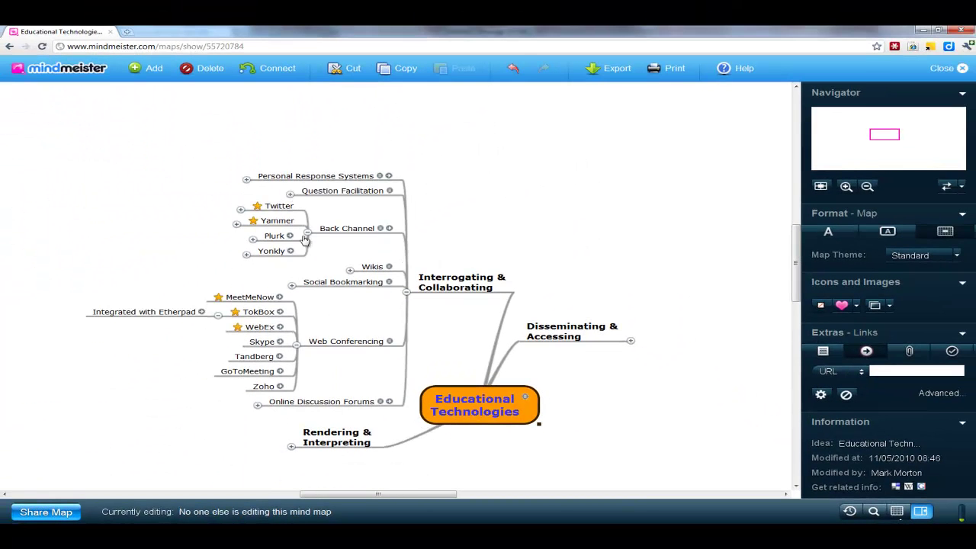
pyautogui.click(307, 234)
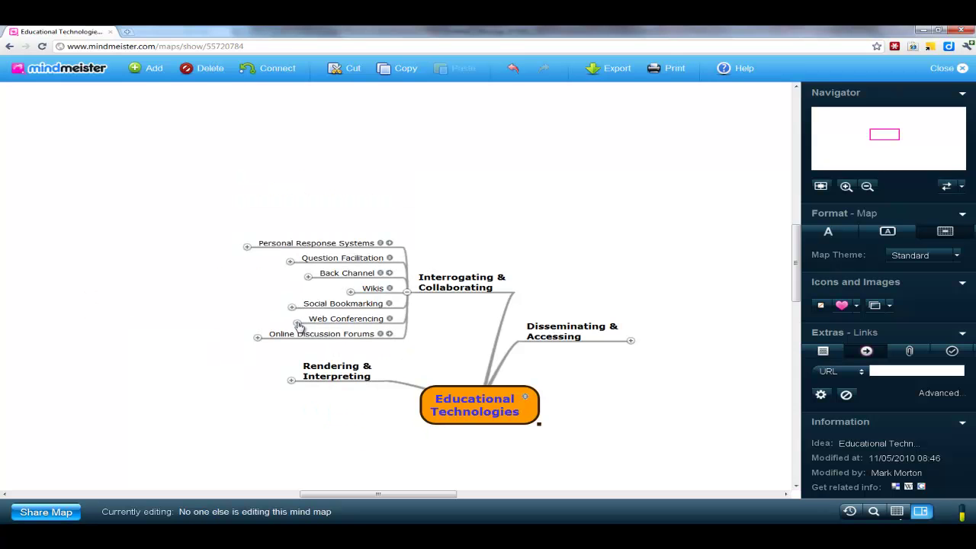
pyautogui.click(297, 321)
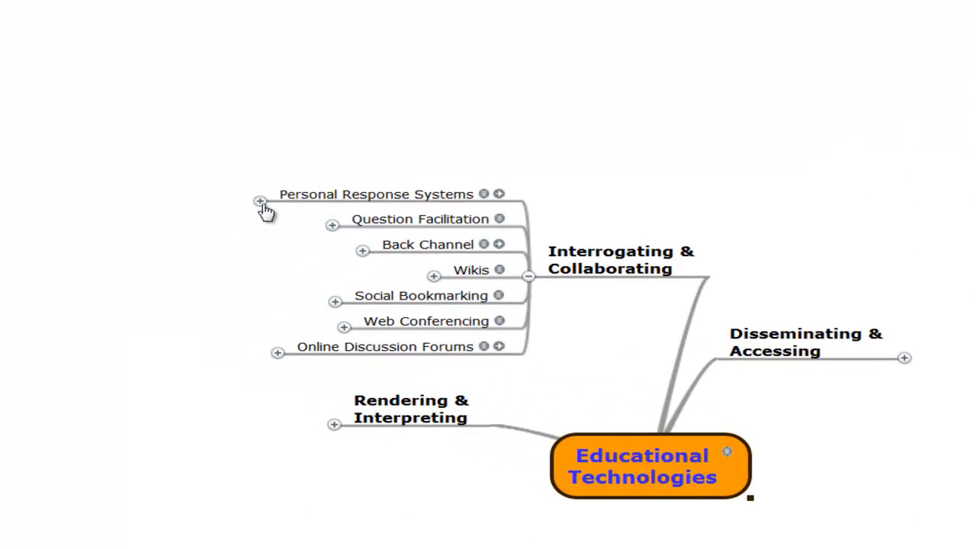
pyautogui.click(247, 246)
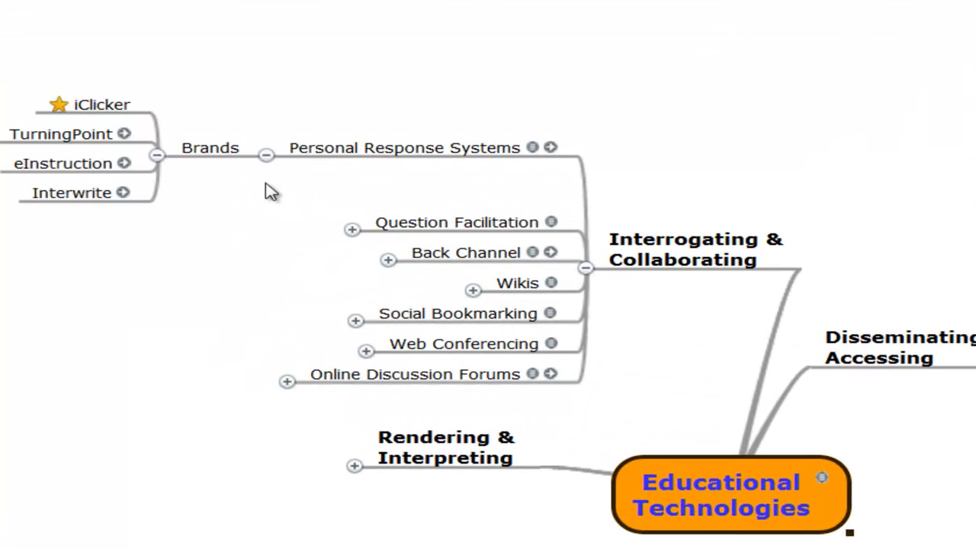
pyautogui.click(355, 321)
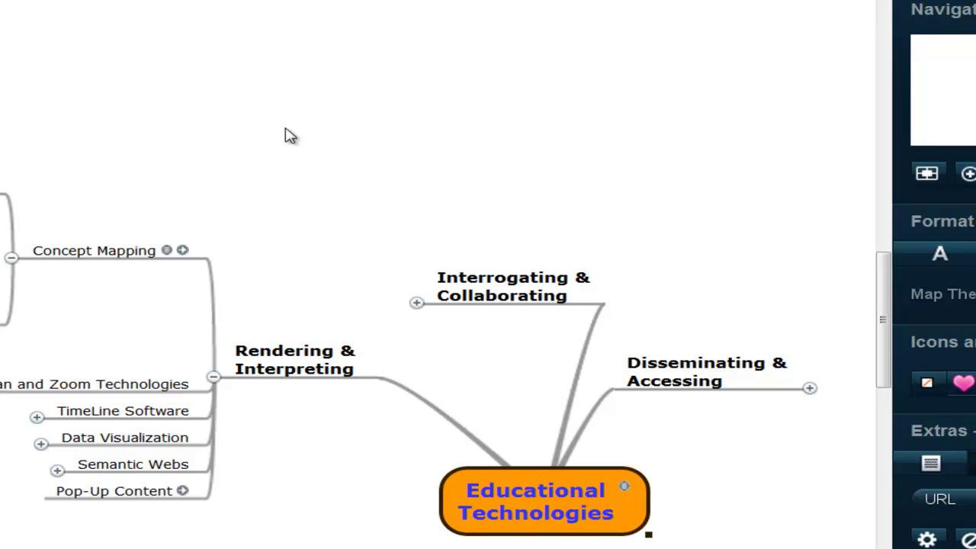
# - Add a child topic named 'Example' under the Dynamic node in Concept Mapping
pyautogui.press('Insert')
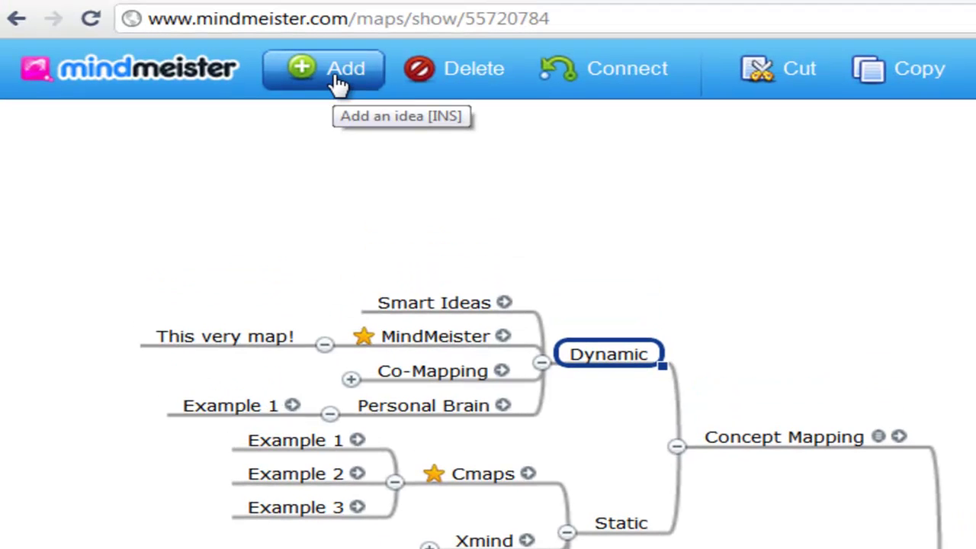
pyautogui.click(338, 76)
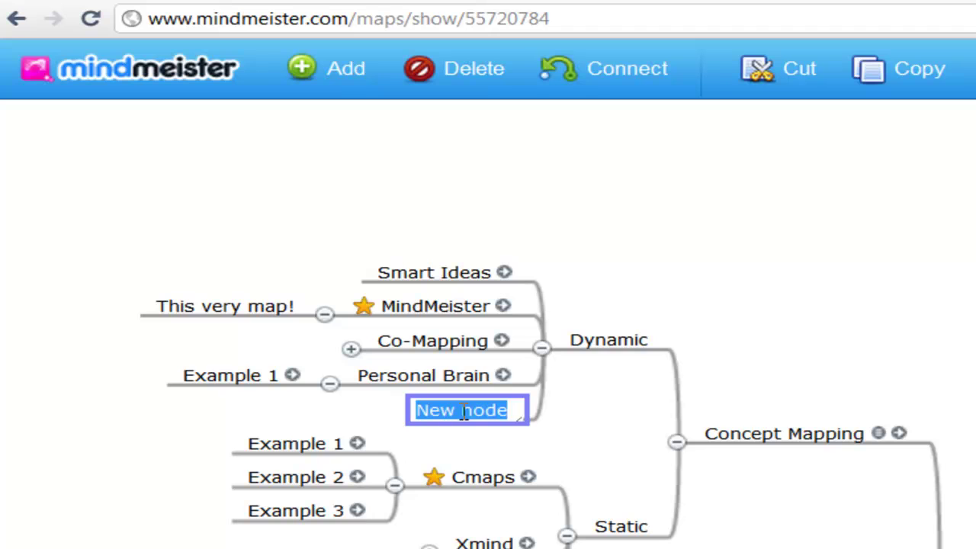
pyautogui.write('Example')
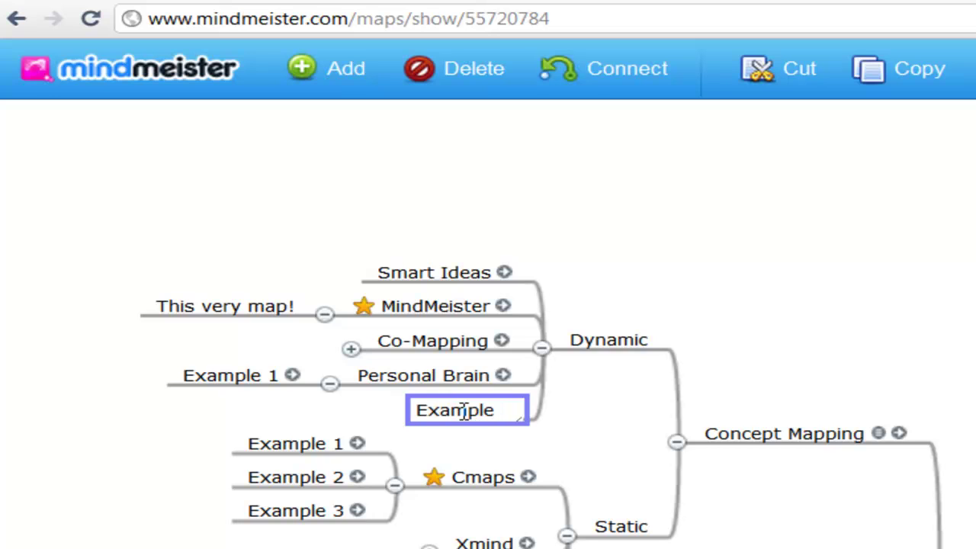
pyautogui.press('Return')
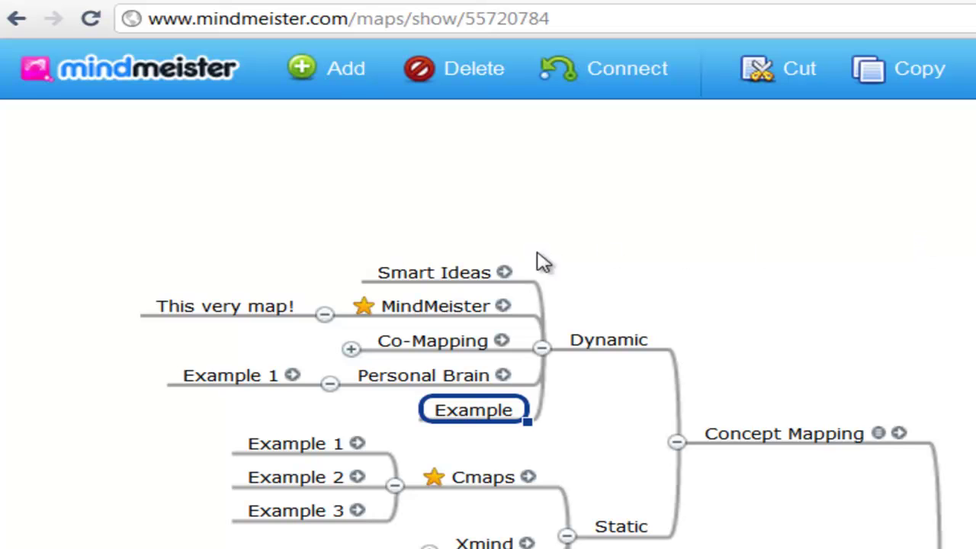
# - Preview the smarttech.com external link attached to the Smart Ideas topic
pyautogui.moveTo(505, 275)
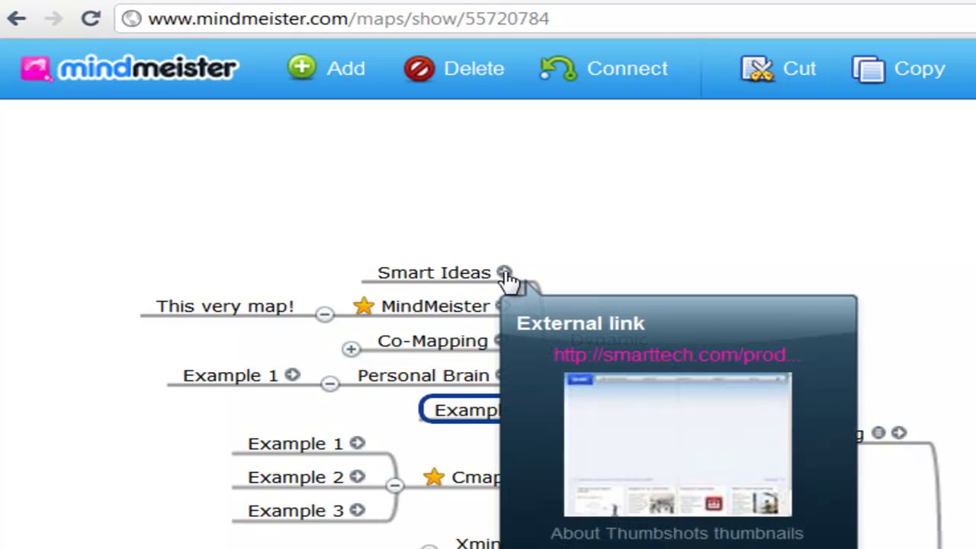